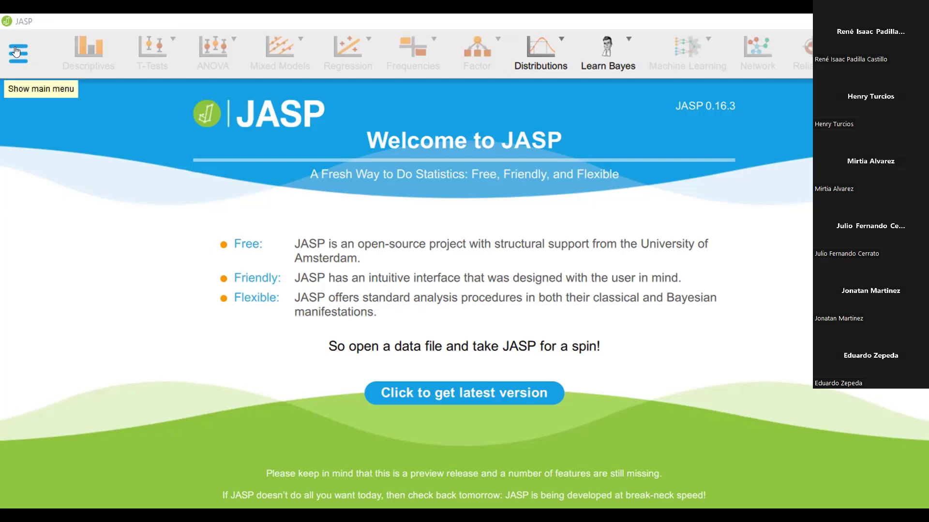
# - Set the preferred interface language to "es - español de España"
pyautogui.click(16, 51)
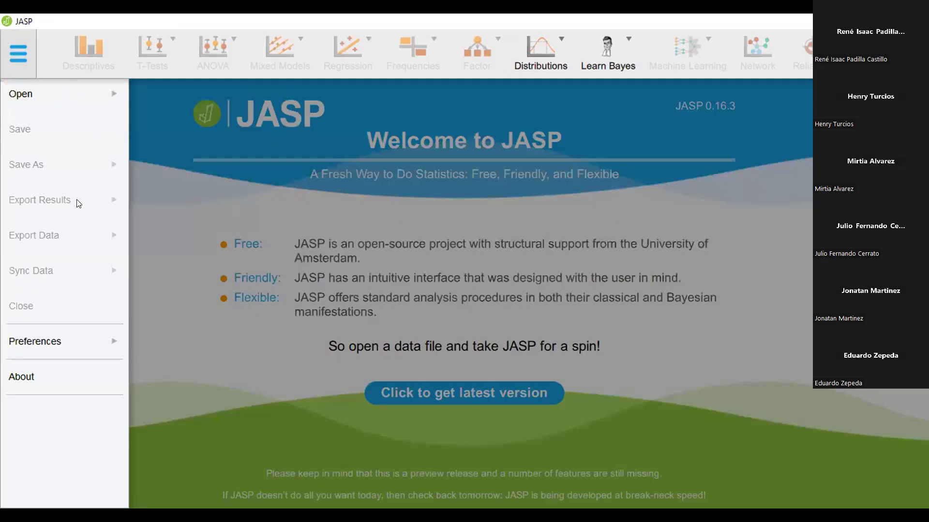
pyautogui.click(41, 344)
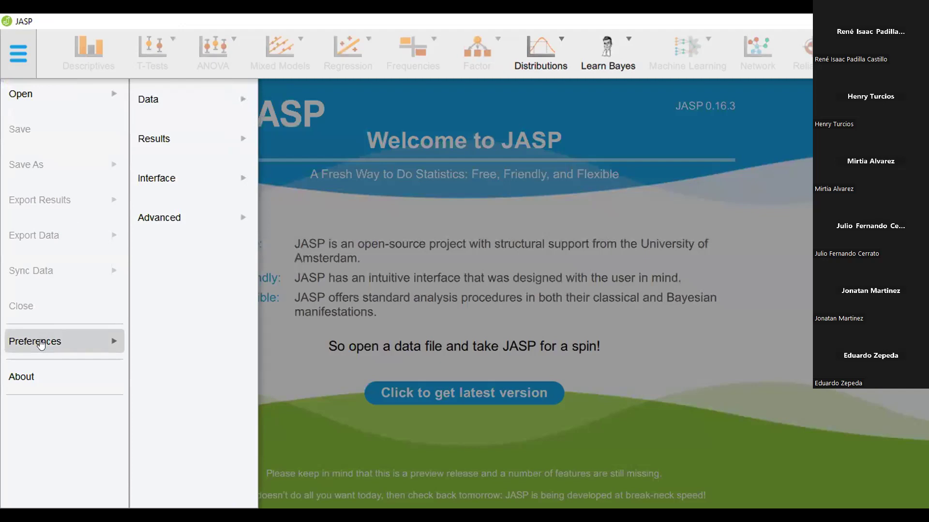
pyautogui.click(170, 182)
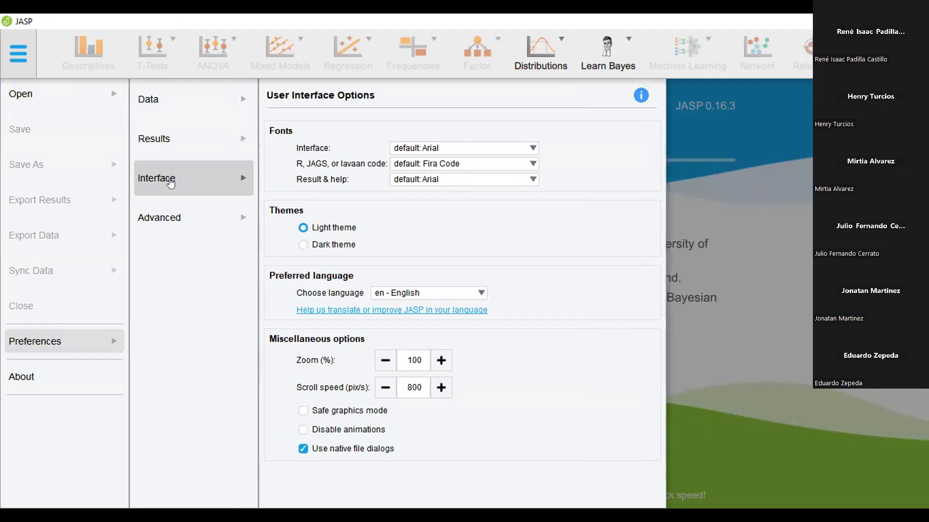
pyautogui.click(169, 219)
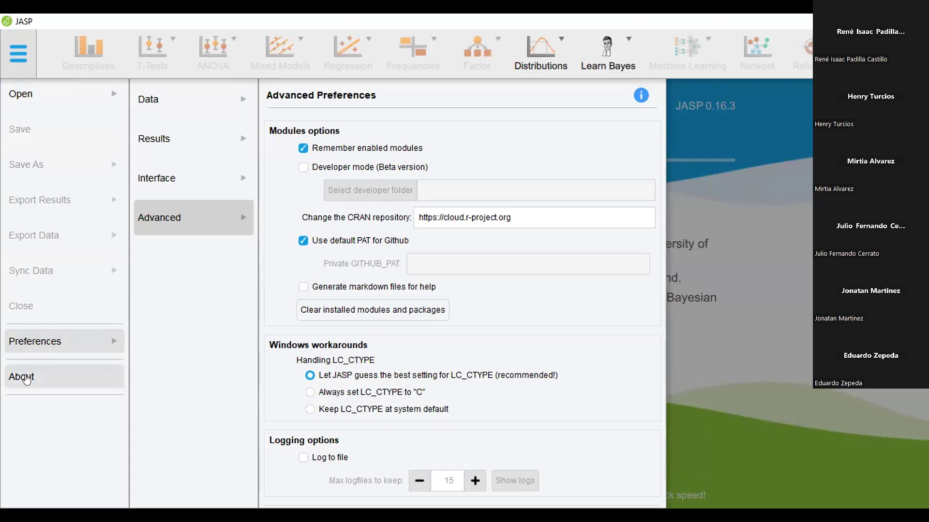
pyautogui.click(205, 184)
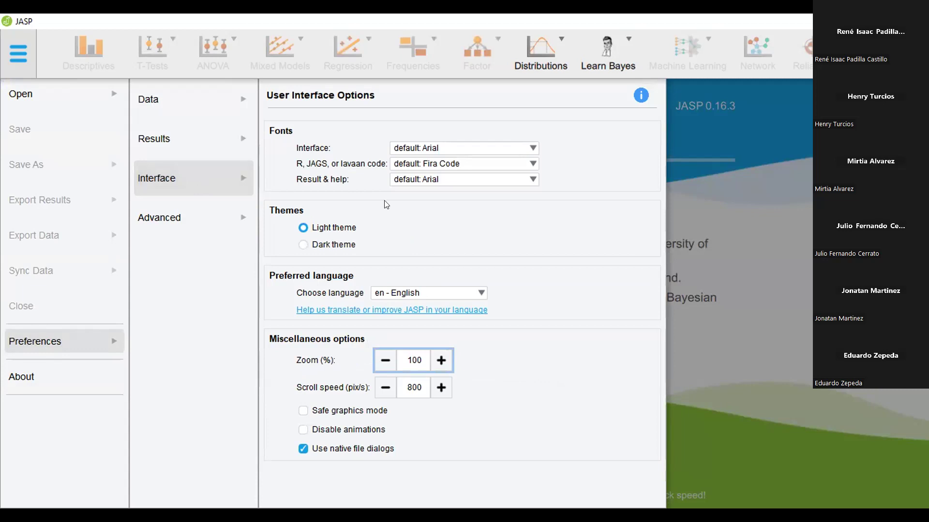
pyautogui.click(474, 295)
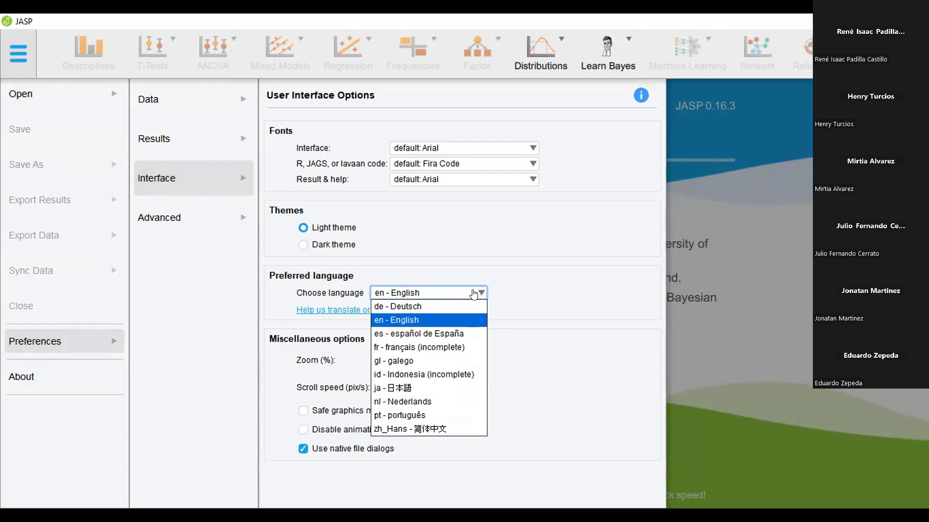
pyautogui.click(432, 334)
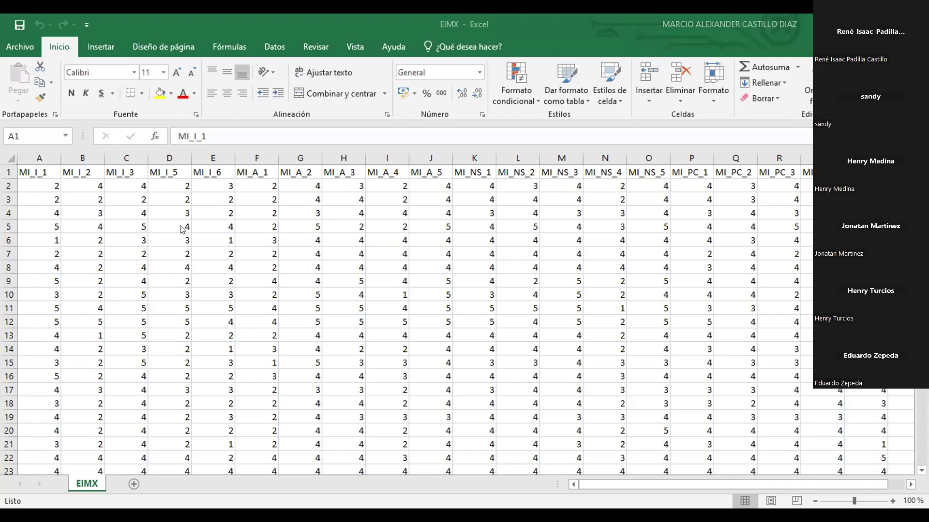
# - Save the workbook as tab-delimited text named EIMX in the Factor actualizado folder
pyautogui.click(16, 46)
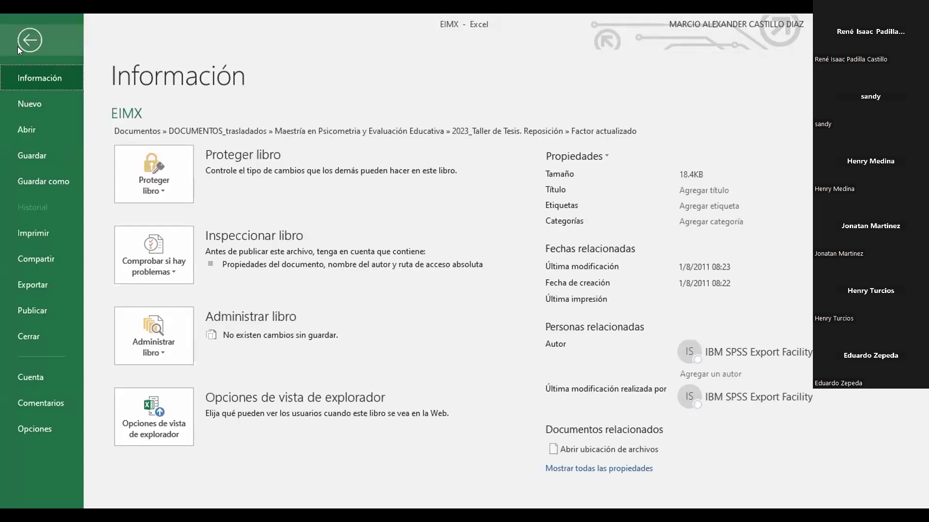
pyautogui.click(13, 189)
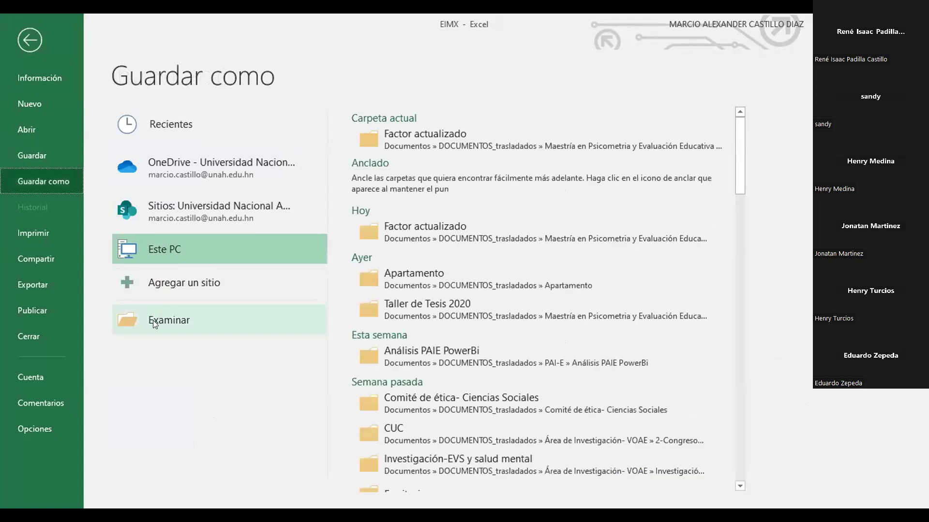
pyautogui.click(153, 320)
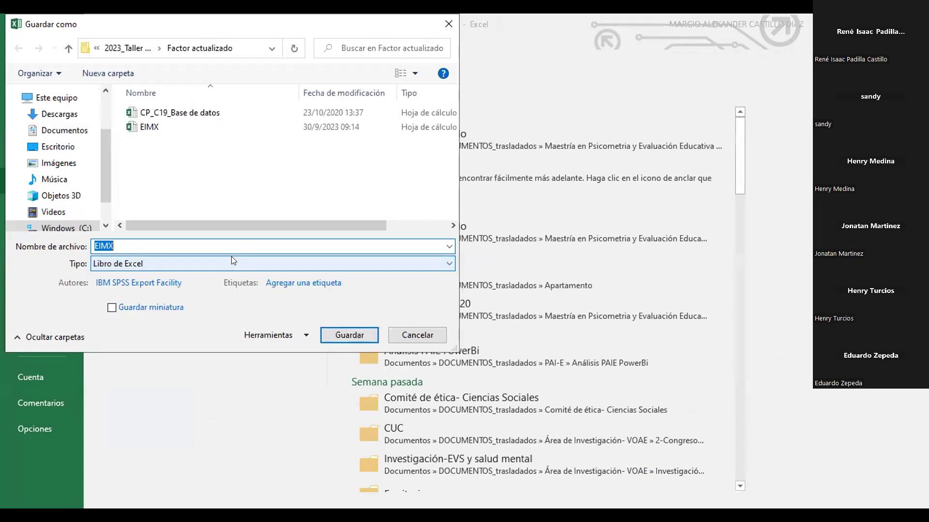
pyautogui.click(230, 262)
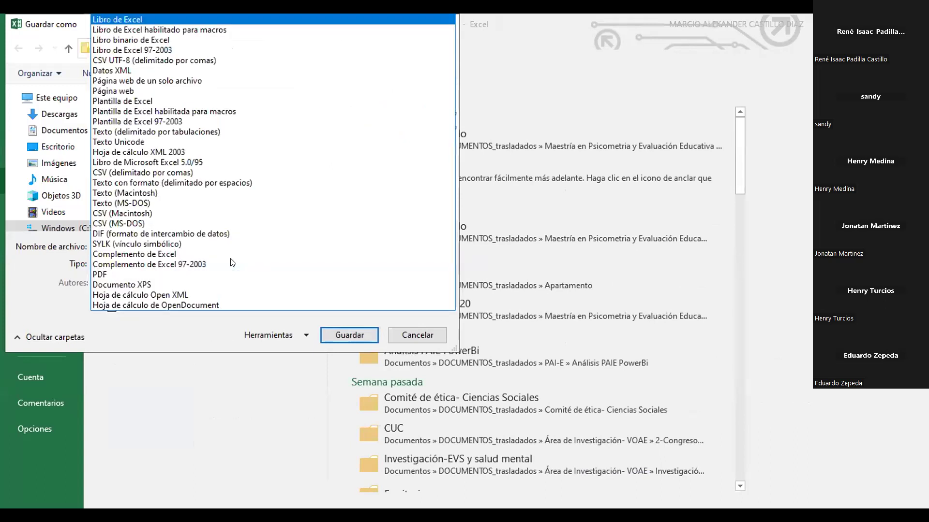
pyautogui.click(203, 130)
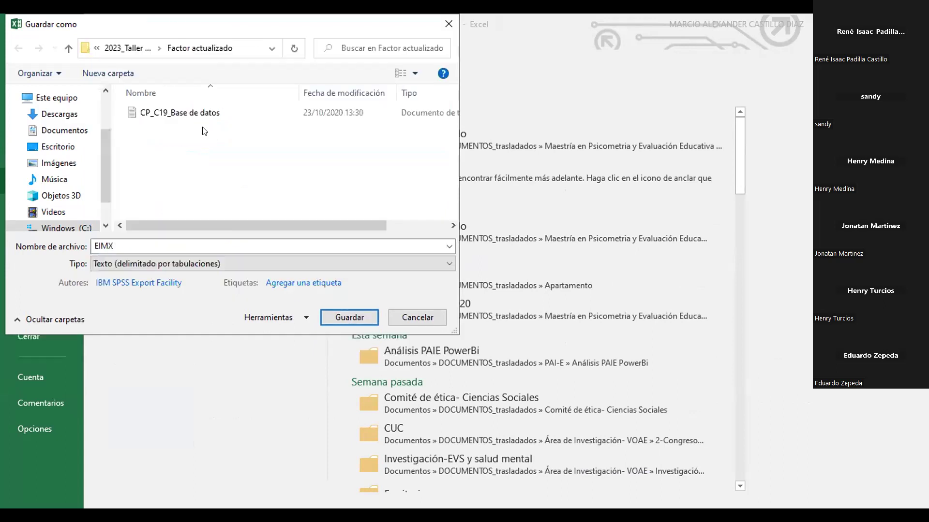
pyautogui.click(136, 247)
pyautogui.click(136, 248)
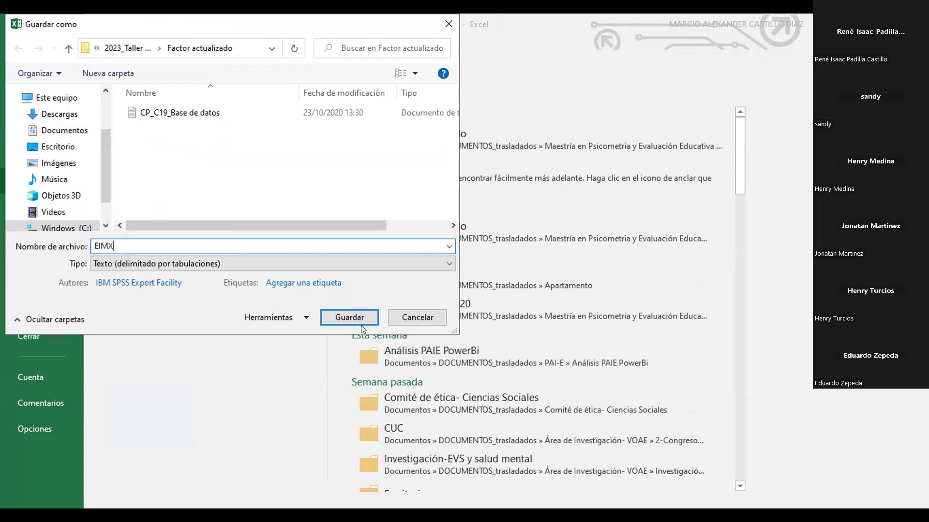
pyautogui.click(358, 322)
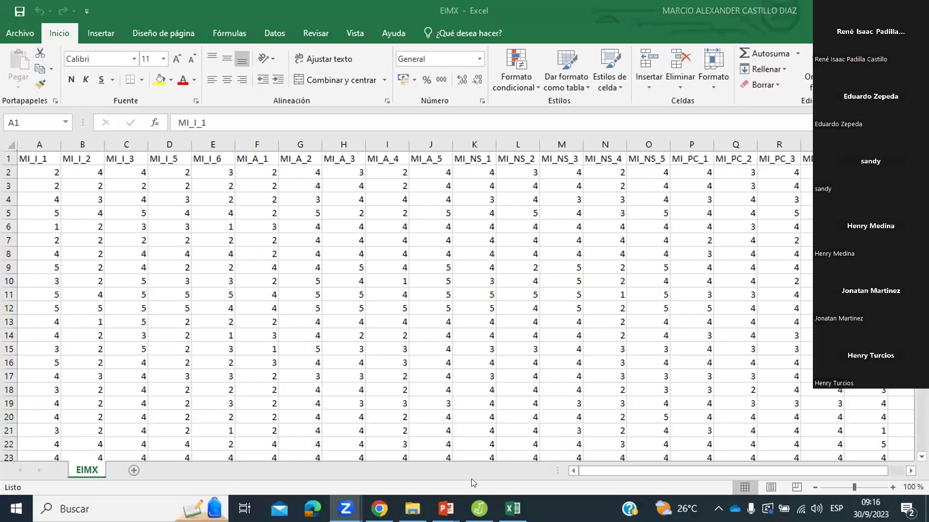
# - Switch to JASP and start browsing the computer for a data file to open
pyautogui.click(479, 509)
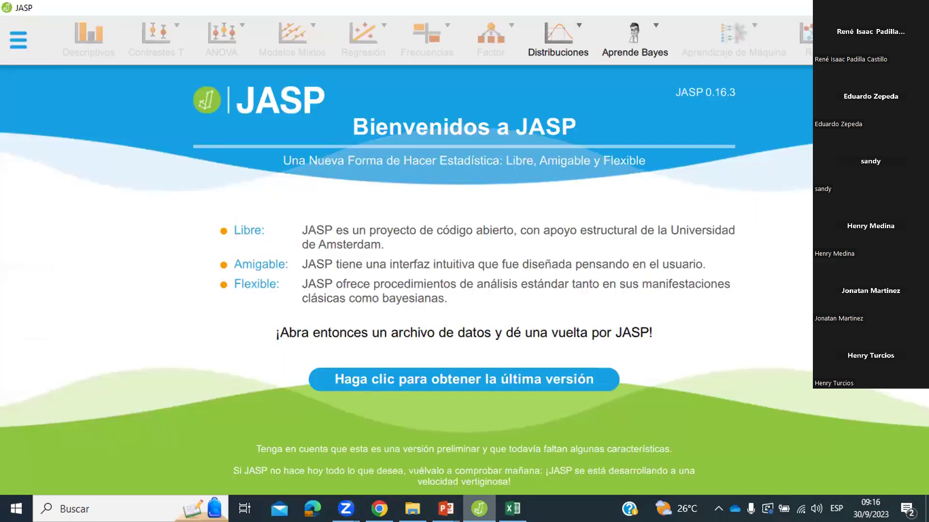
pyautogui.click(15, 42)
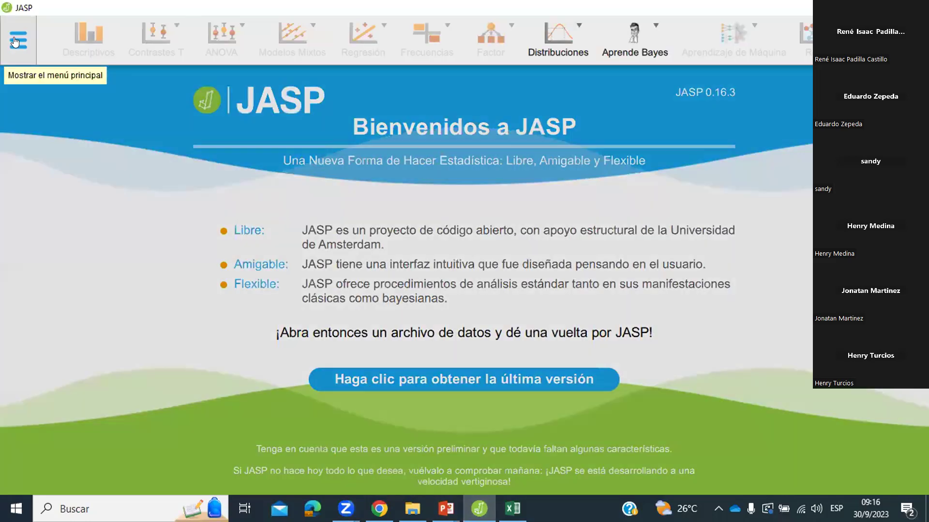
pyautogui.click(70, 78)
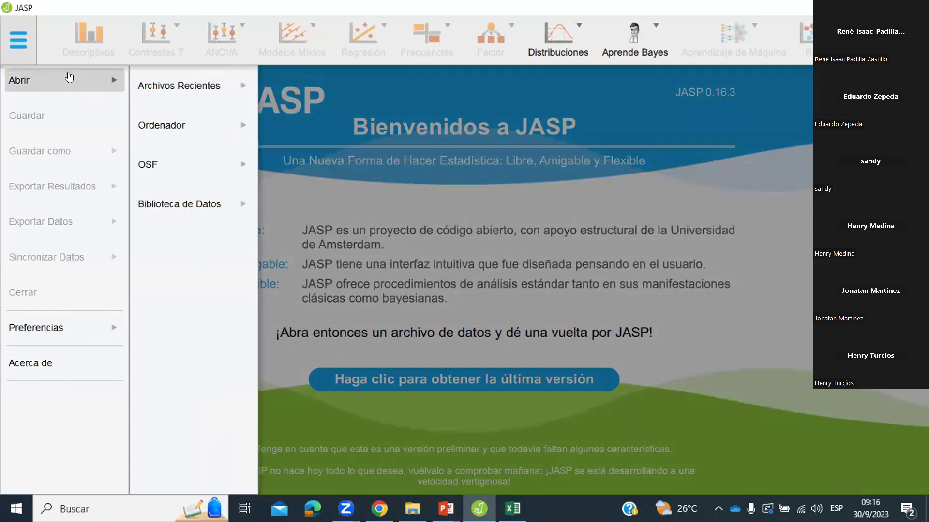
pyautogui.click(192, 126)
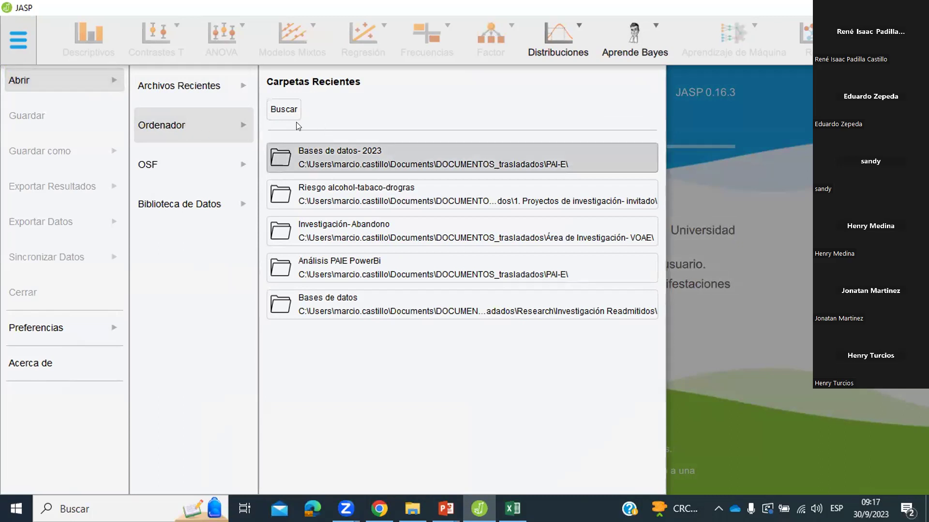
pyautogui.click(281, 108)
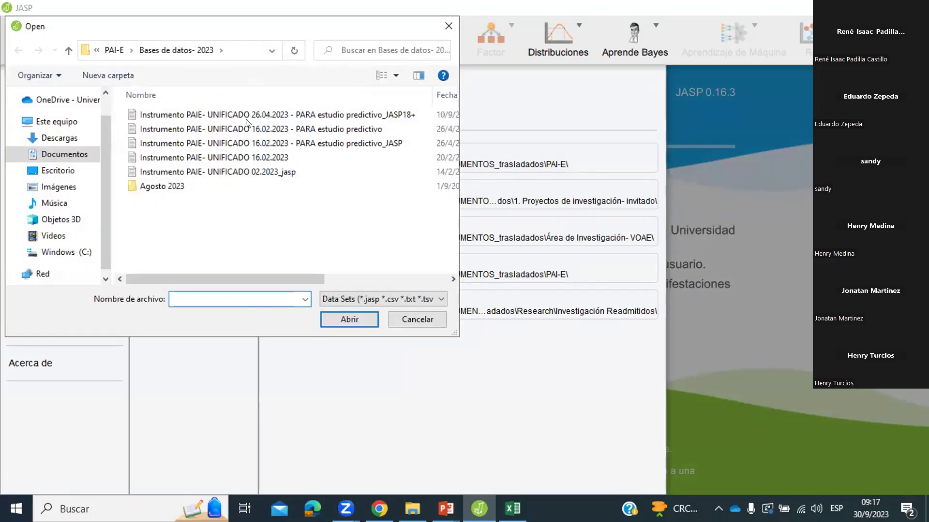
# - Load the EIMX text file from Factor actualizado, inside the 2023_Taller de Tesis. Reposición folder of the Maestría en Psicometria documents
pyautogui.click(60, 154)
pyautogui.doubleClick(217, 128)
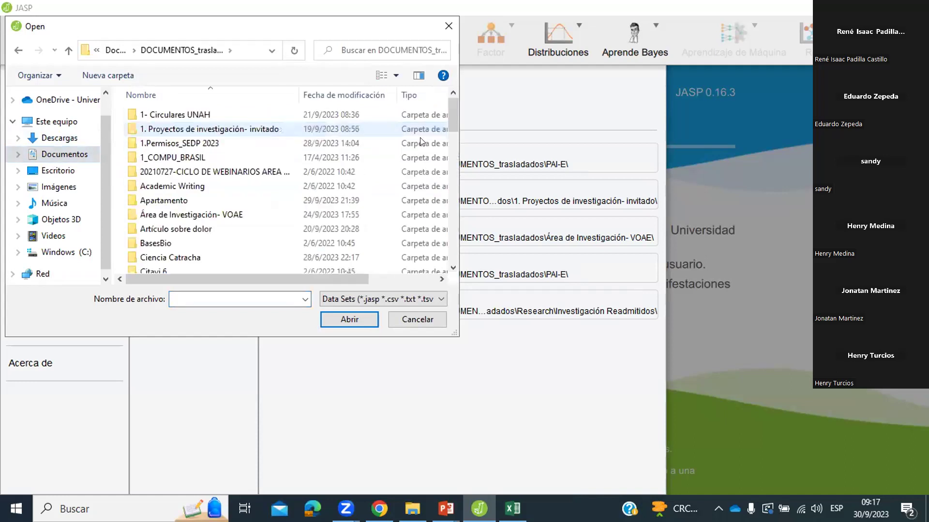
pyautogui.moveTo(447, 108); pyautogui.dragTo(432, 185)
pyautogui.doubleClick(213, 201)
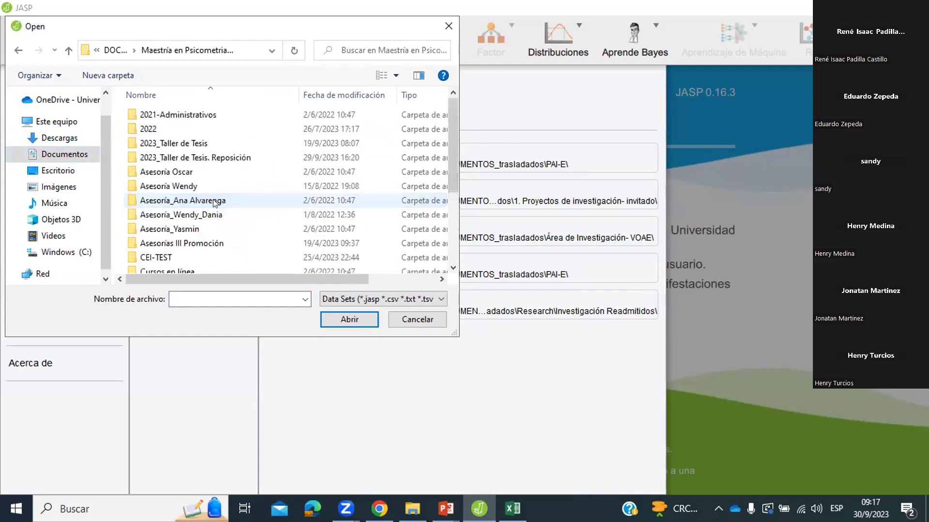
pyautogui.doubleClick(199, 158)
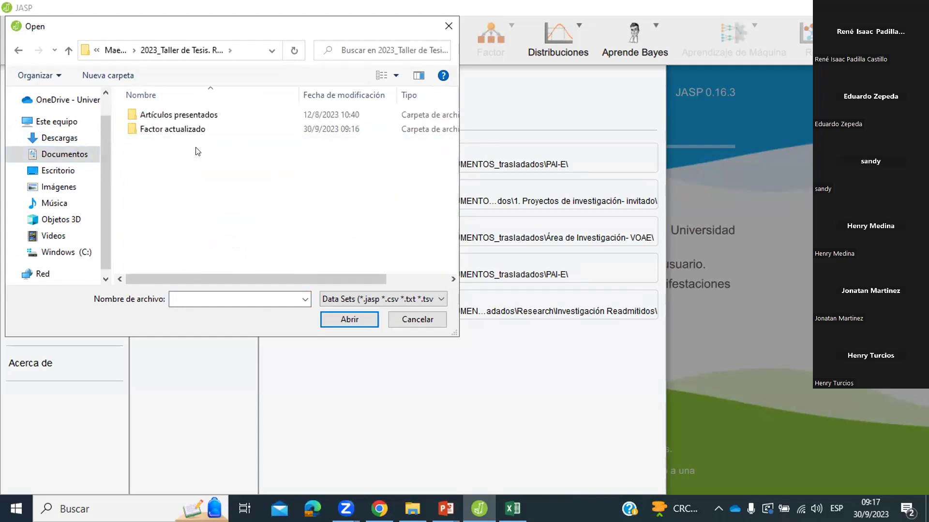
pyautogui.doubleClick(188, 129)
pyautogui.click(177, 128)
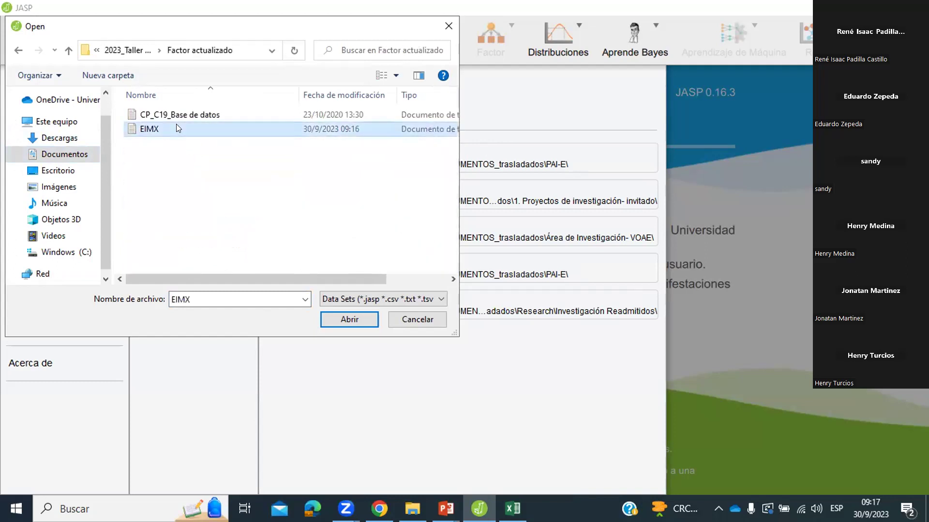
pyautogui.click(338, 316)
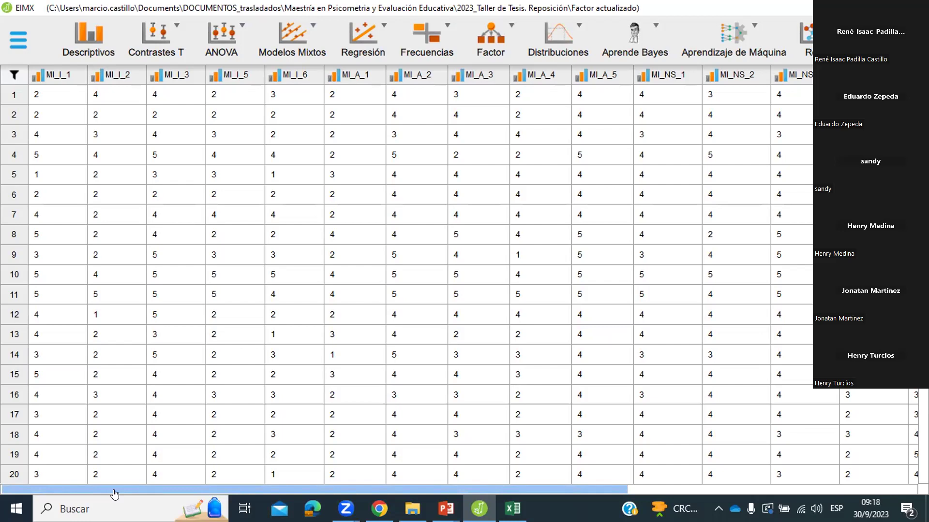
pyautogui.moveTo(117, 492); pyautogui.dragTo(112, 492)
pyautogui.moveTo(115, 494)
pyautogui.mouseDown()
pyautogui.moveTo(419, 497)
pyautogui.moveTo(180, 477)
pyautogui.moveTo(103, 489)
pyautogui.mouseUp()
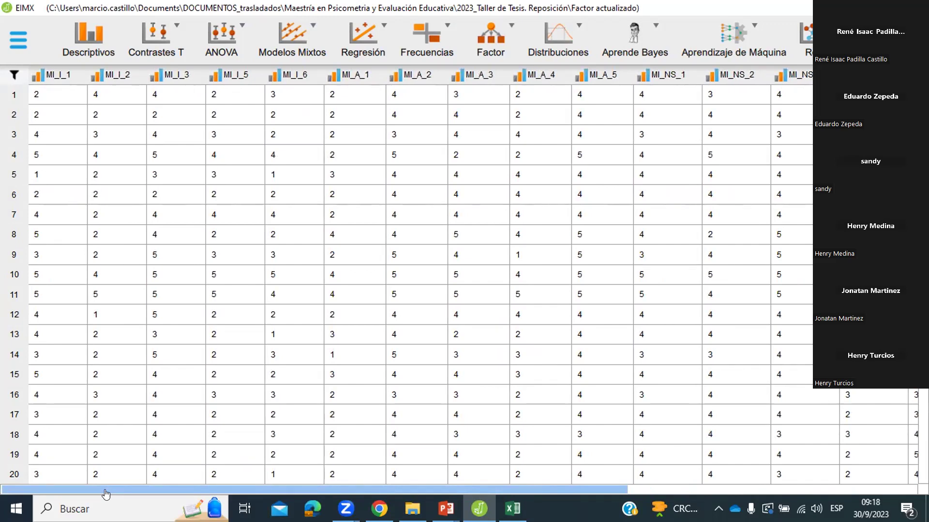
pyautogui.moveTo(106, 494); pyautogui.dragTo(84, 477)
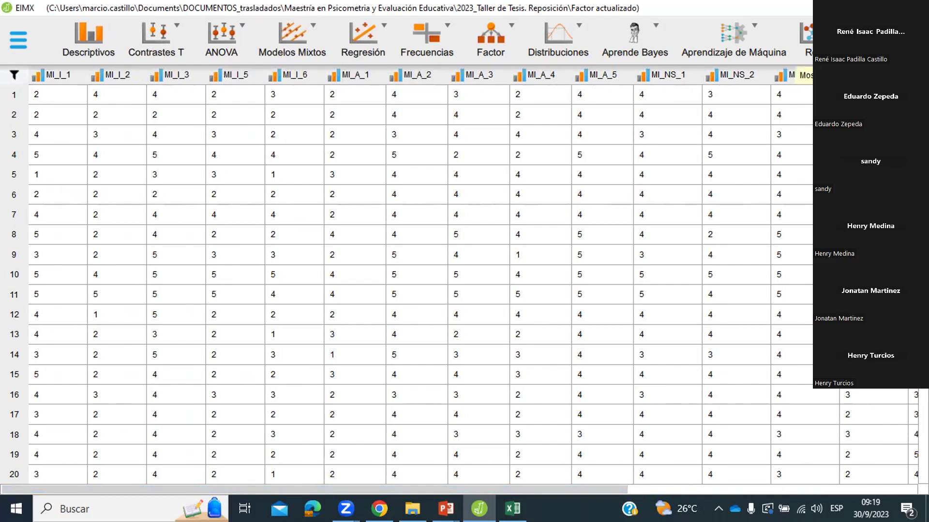
# - Examine the list of additional analysis modules and which ones are enabled
pyautogui.click(911, 40)
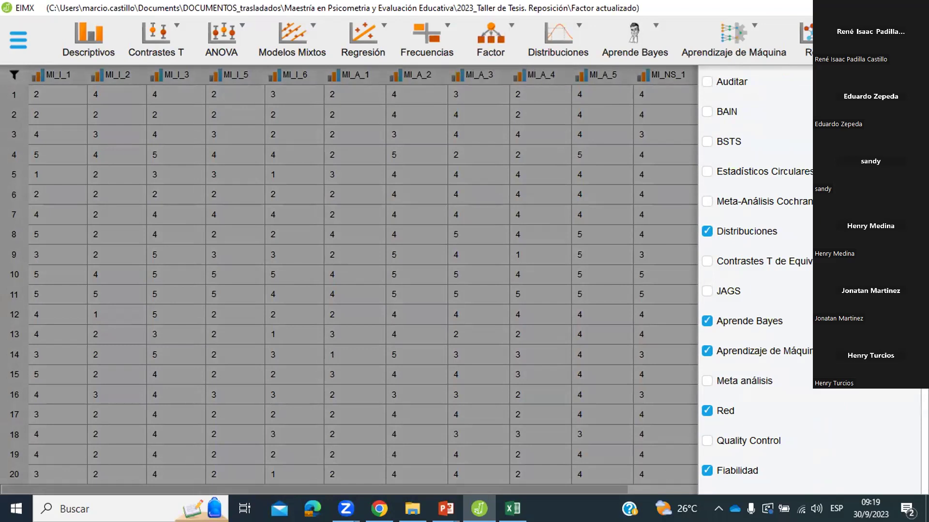
pyautogui.scroll(-1, 754, 280)
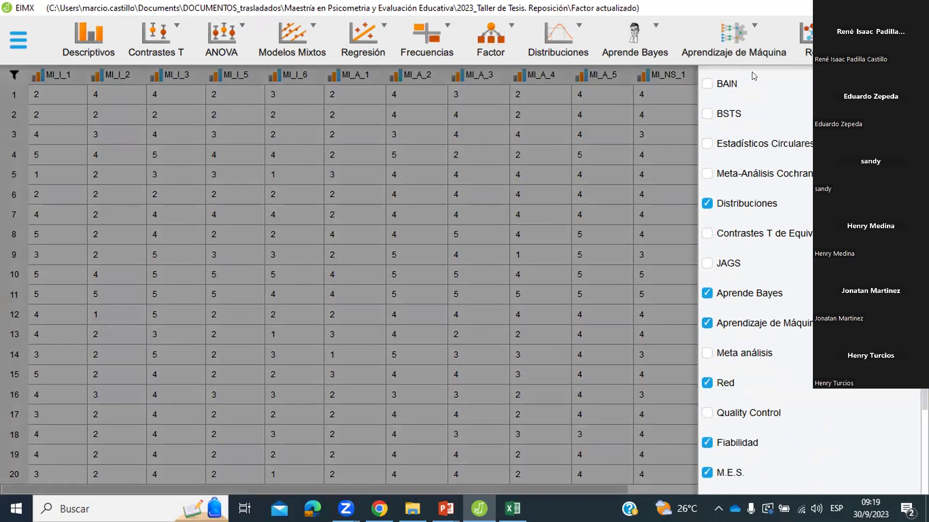
pyautogui.scroll(1, 767, 83)
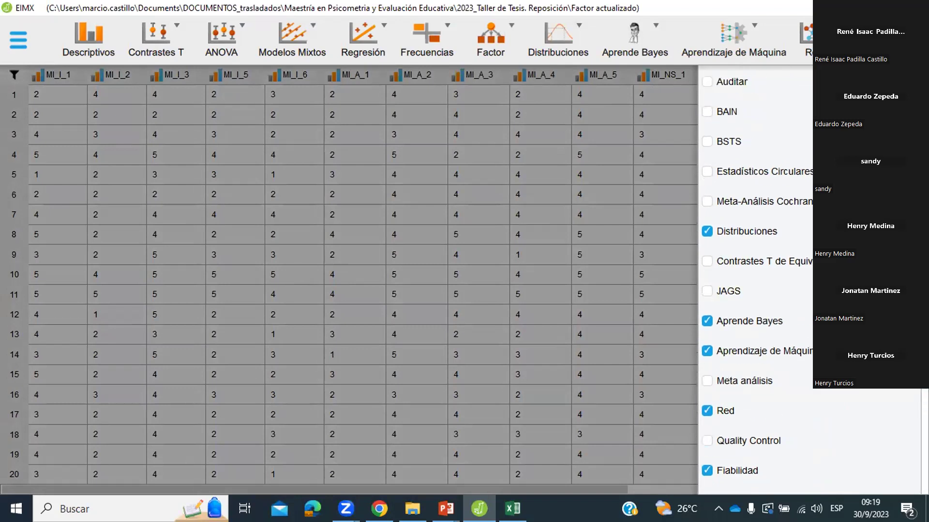
pyautogui.scroll(-5, 759, 276)
pyautogui.scroll(5, 759, 276)
# - Create a confirmatory factor analysis and add factors until the model has four
pyautogui.click(484, 58)
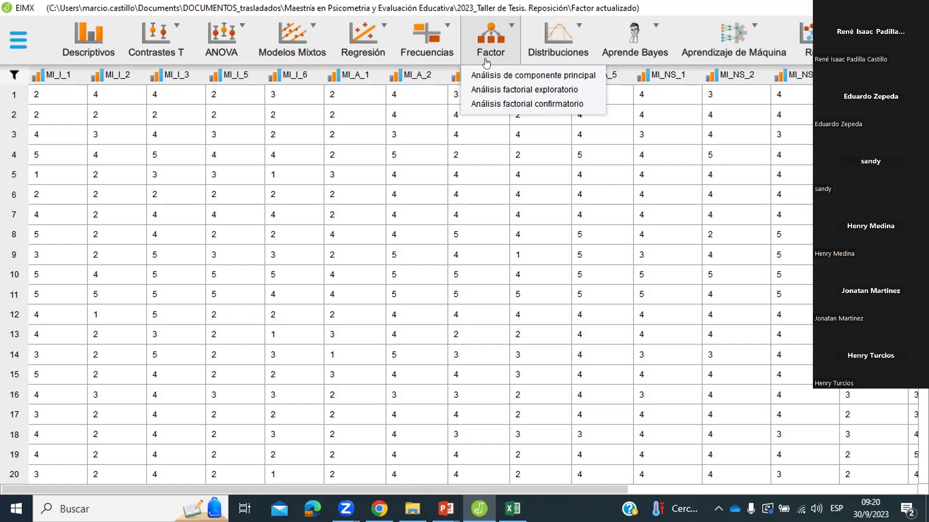
pyautogui.click(495, 106)
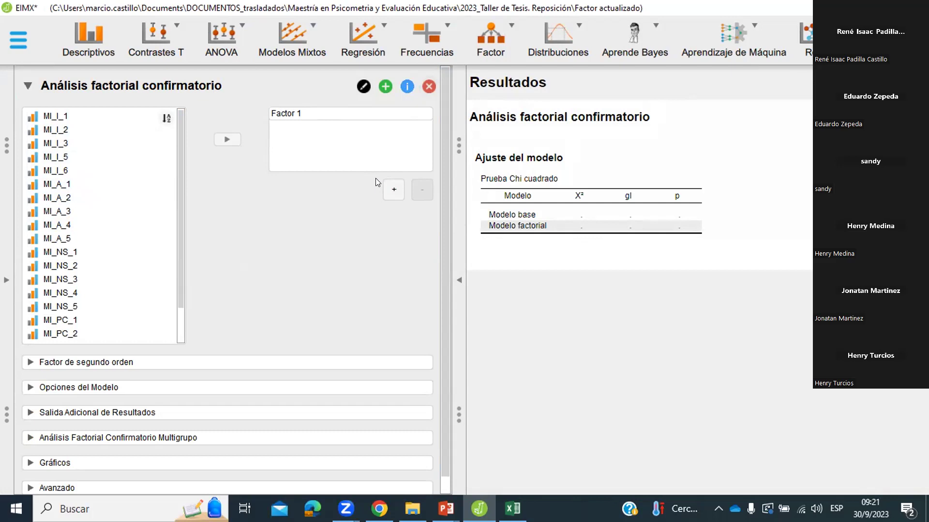
pyautogui.click(387, 186)
pyautogui.click(389, 257)
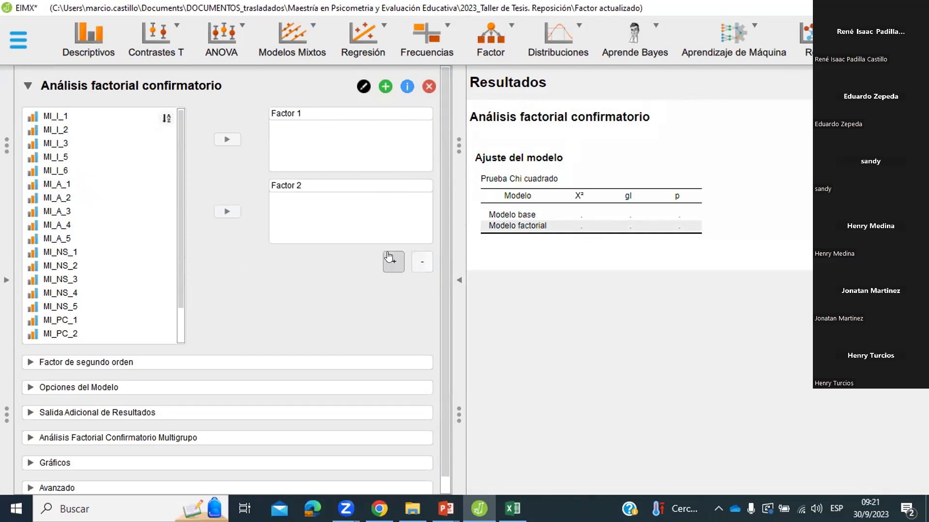
pyautogui.click(387, 337)
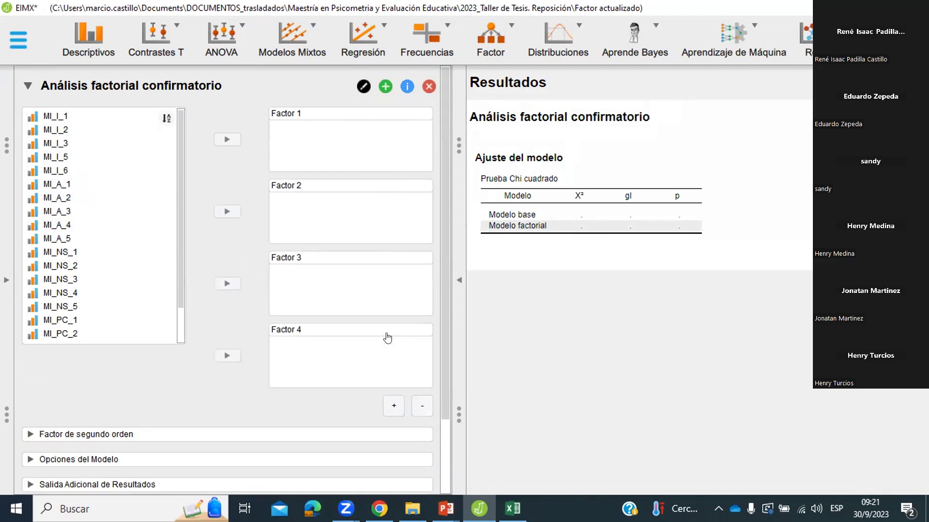
# - Rename the first factor of the confirmatory factor analysis as Intención
pyautogui.click(303, 114)
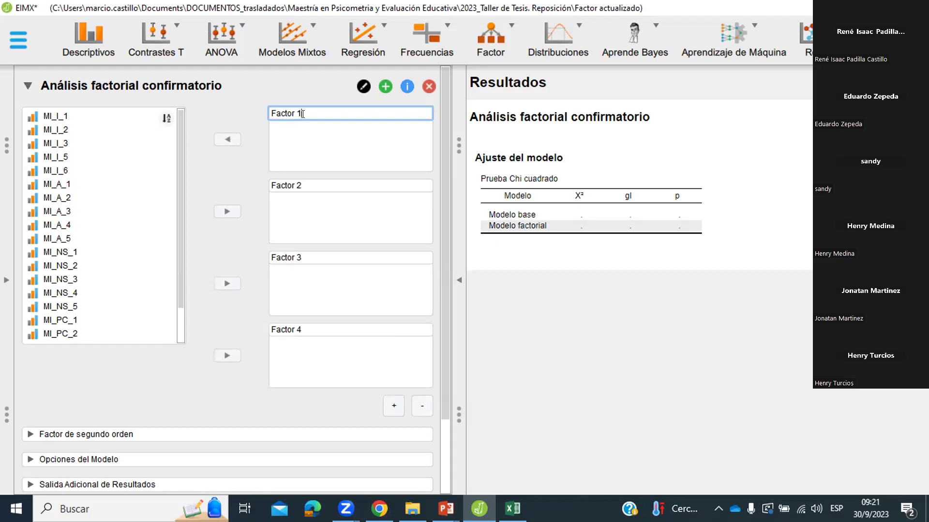
pyautogui.press('BackSpace')
pyautogui.press('BackSpace')
pyautogui.press('BackSpace')
pyautogui.press('BackSpace')
pyautogui.press('BackSpace')
pyautogui.press('BackSpace')
pyautogui.press('BackSpace')
pyautogui.press('BackSpace')
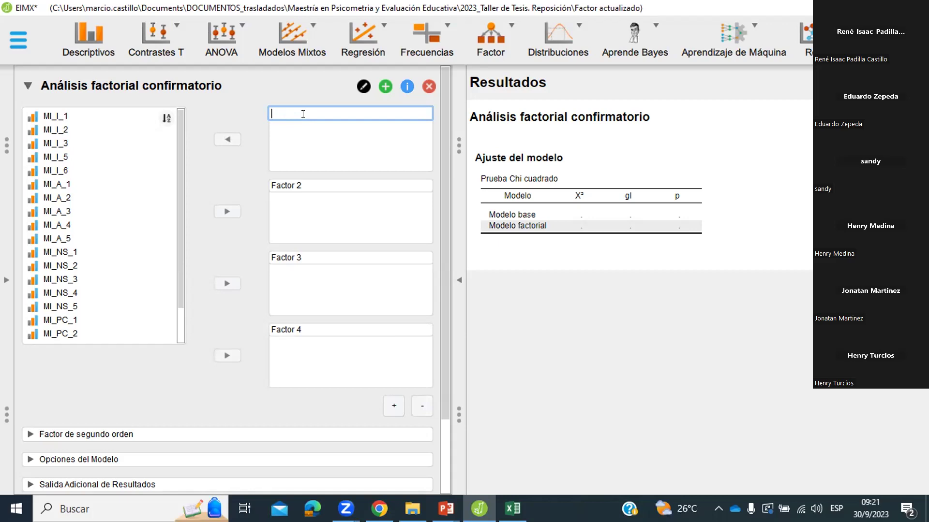
pyautogui.write('Intención')
# - Rename the second factor as Actitud
pyautogui.click(310, 184)
pyautogui.press('BackSpace')
pyautogui.press('BackSpace')
pyautogui.press('BackSpace')
pyautogui.press('BackSpace')
pyautogui.press('BackSpace')
pyautogui.press('BackSpace')
pyautogui.press('BackSpace')
pyautogui.press('BackSpace')
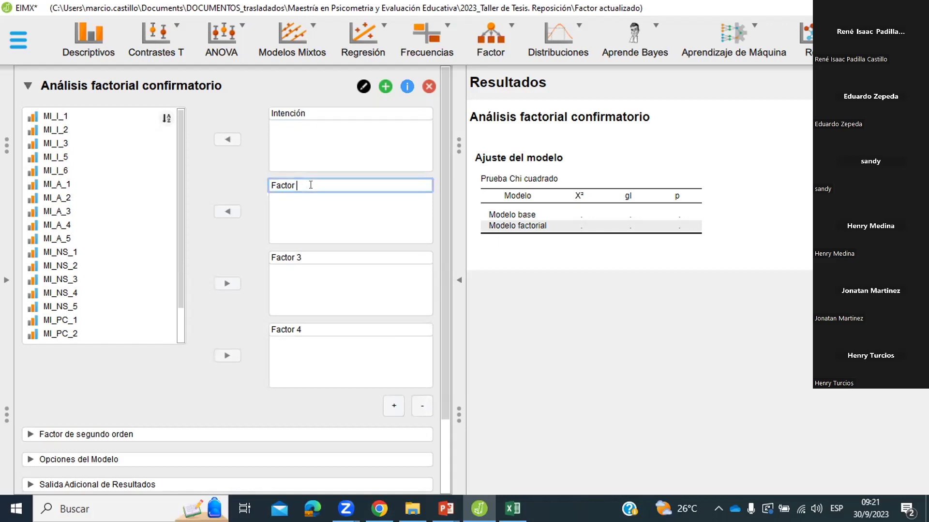
pyautogui.write('Actitud')
# - Rename the third factor as Normas
pyautogui.press('Tab')
pyautogui.press('BackSpace')
pyautogui.press('BackSpace')
pyautogui.press('BackSpace')
pyautogui.press('BackSpace')
pyautogui.press('BackSpace')
pyautogui.press('BackSpace')
pyautogui.press('BackSpace')
pyautogui.press('BackSpace')
pyautogui.write('Normas')
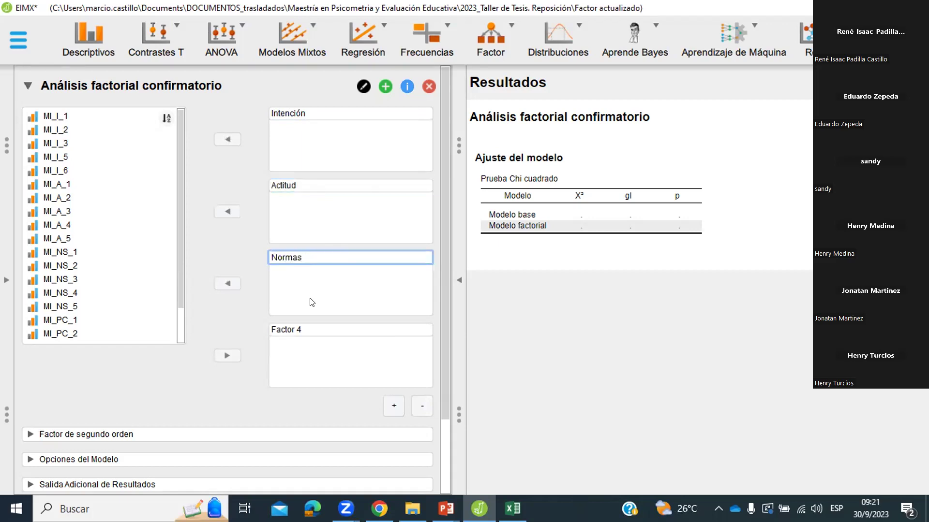
# - Rename the fourth factor as Perc.Control
pyautogui.click(311, 326)
pyautogui.press('BackSpace')
pyautogui.press('BackSpace')
pyautogui.press('BackSpace')
pyautogui.press('BackSpace')
pyautogui.press('BackSpace')
pyautogui.press('BackSpace')
pyautogui.press('BackSpace')
pyautogui.press('BackSpace')
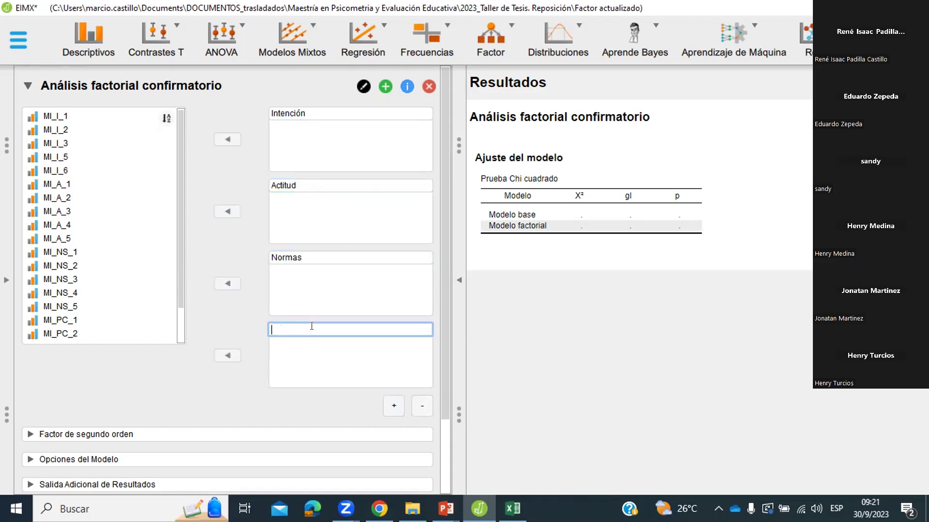
pyautogui.write('Perc.Control')
pyautogui.click(245, 178)
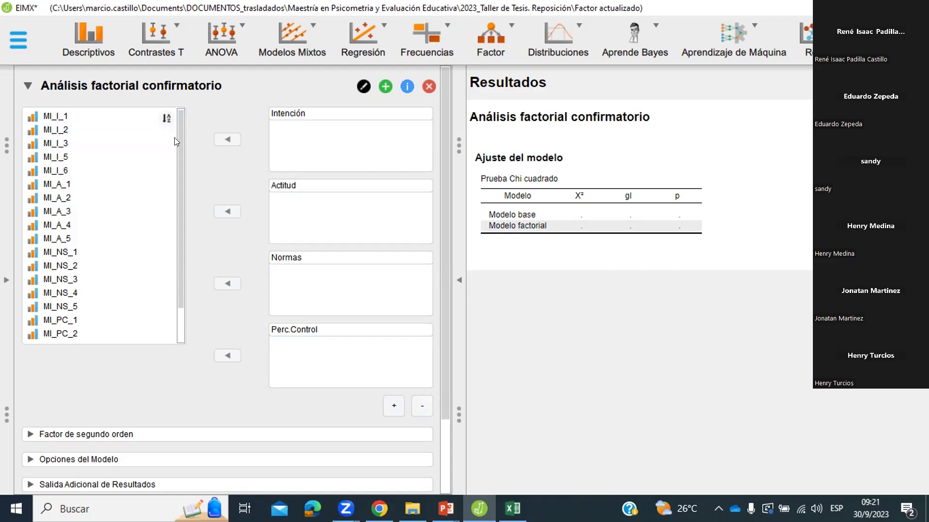
# - Assign the items MI_I_1, MI_I_2, MI_I_3, MI_I_5 and MI_I_6 to the Intención factor
pyautogui.scroll(-2, 172, 172)
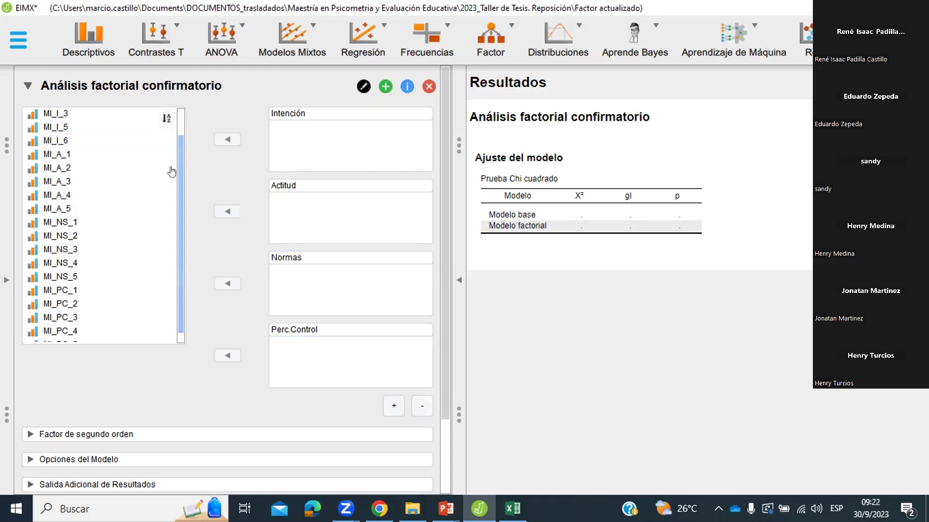
pyautogui.moveTo(162, 201); pyautogui.dragTo(180, 125)
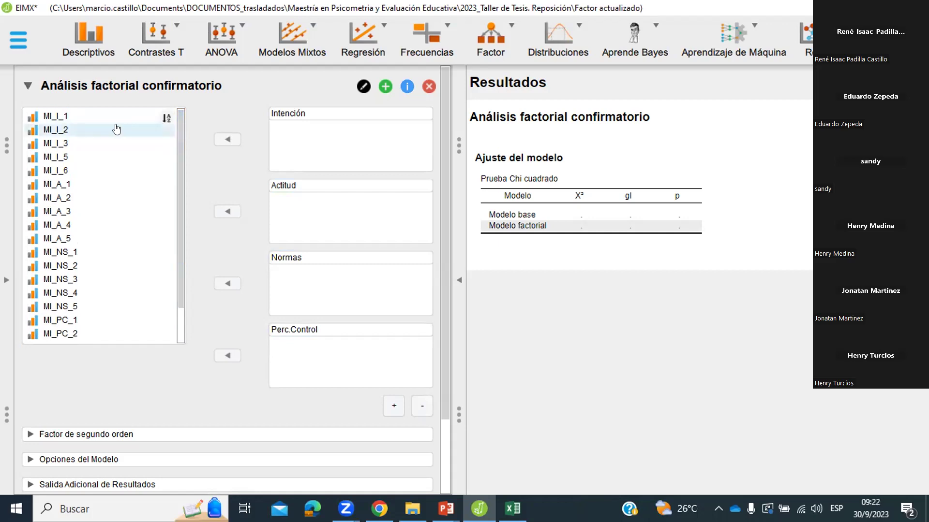
pyautogui.click(65, 116)
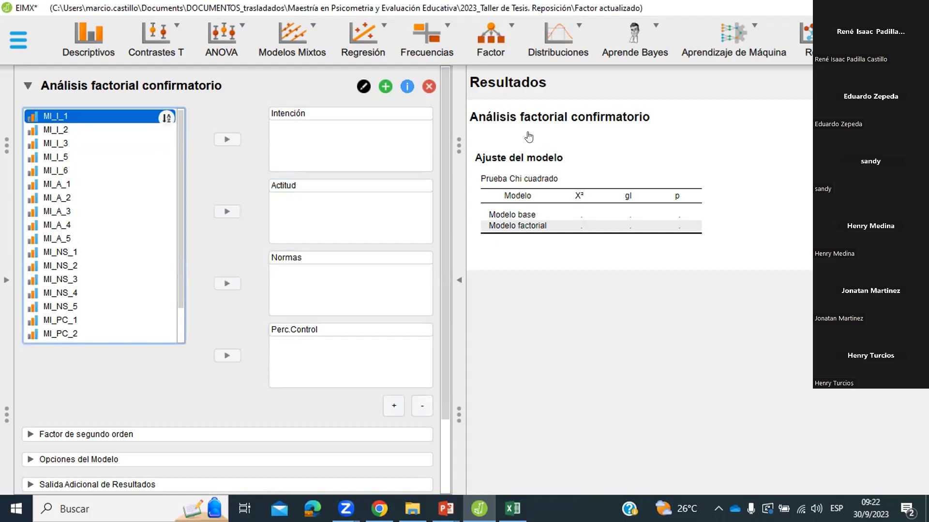
pyautogui.hotkey('alt', 'Tab')
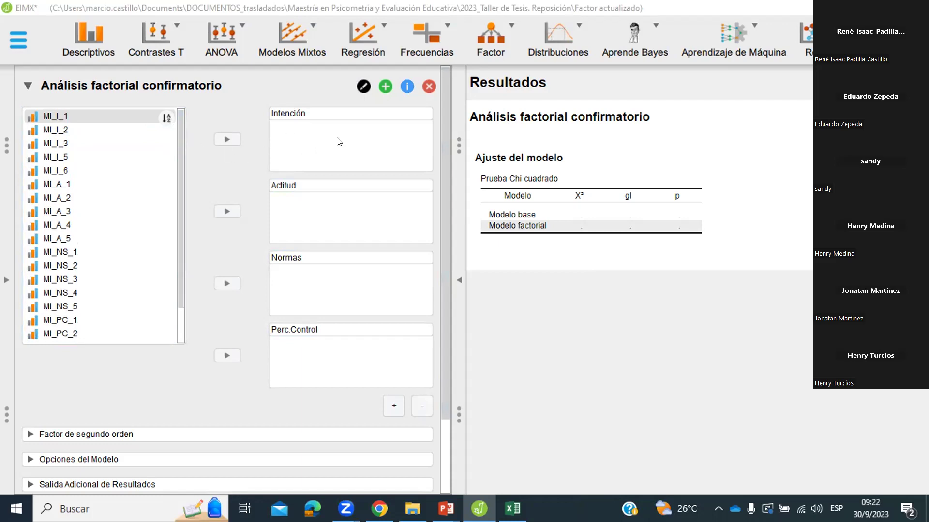
pyautogui.click(64, 119)
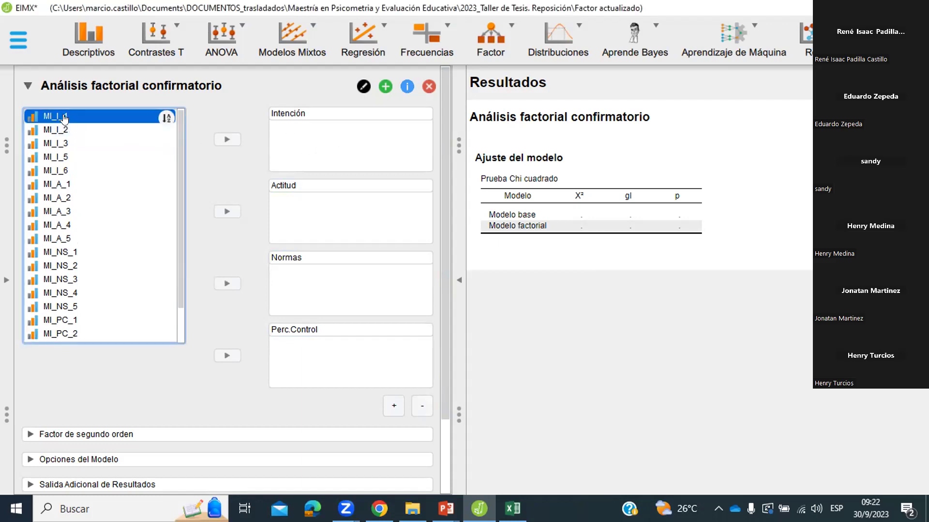
pyautogui.hotkey('shift', 'Down')
pyautogui.hotkey('shift', 'Down')
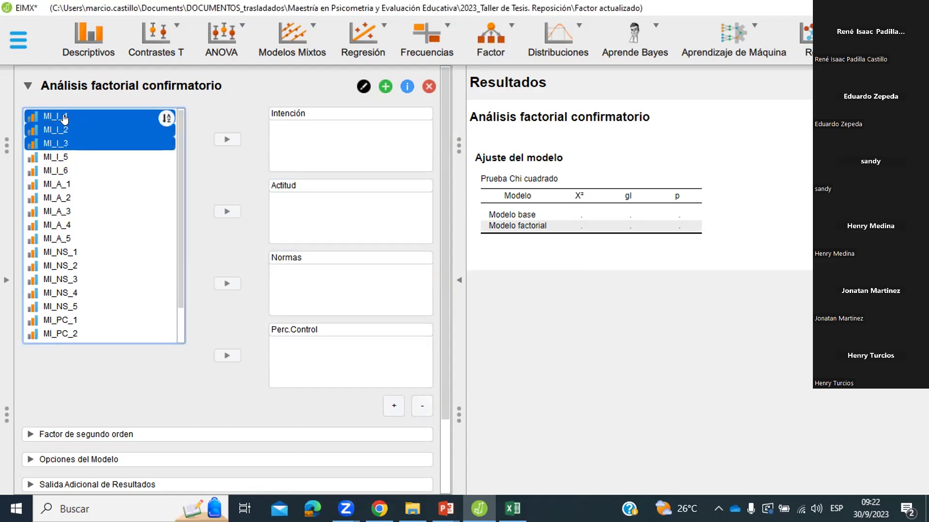
pyautogui.hotkey('shift', 'Down')
pyautogui.hotkey('shift', 'Down')
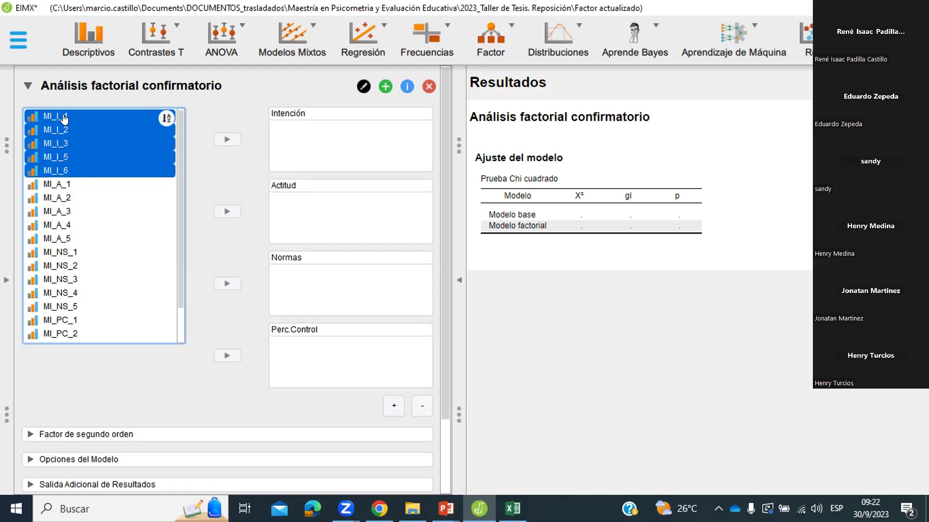
pyautogui.click(227, 140)
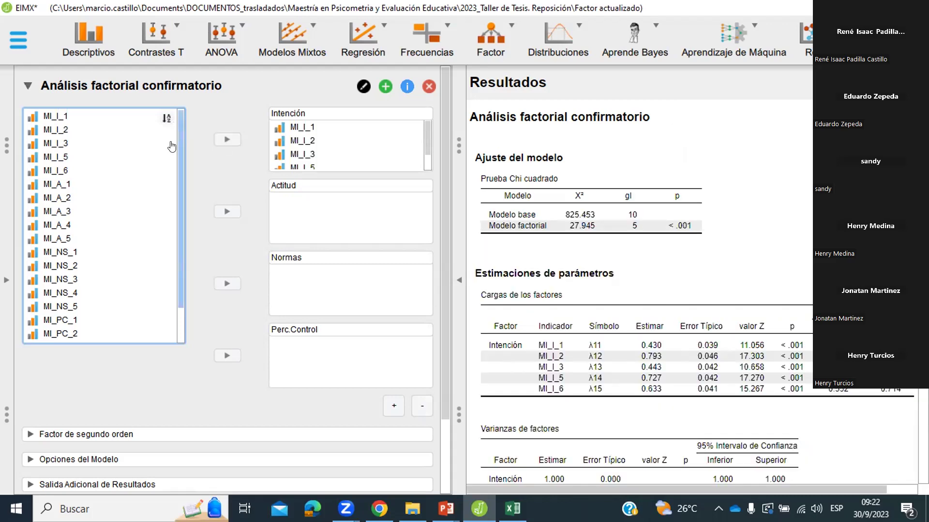
pyautogui.click(61, 115)
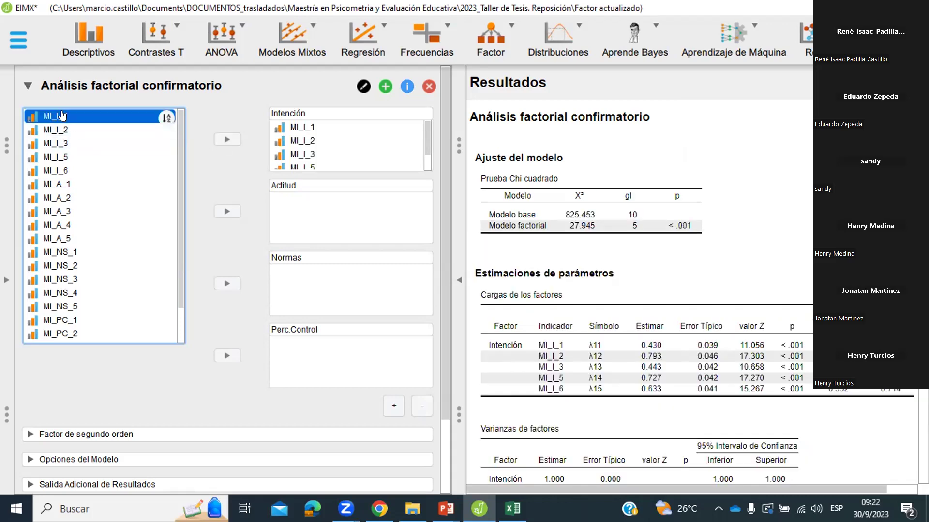
pyautogui.hotkey('shift', 'Down')
pyautogui.hotkey('shift', 'Down')
pyautogui.hotkey('shift', 'Down')
pyautogui.hotkey('shift', 'Down')
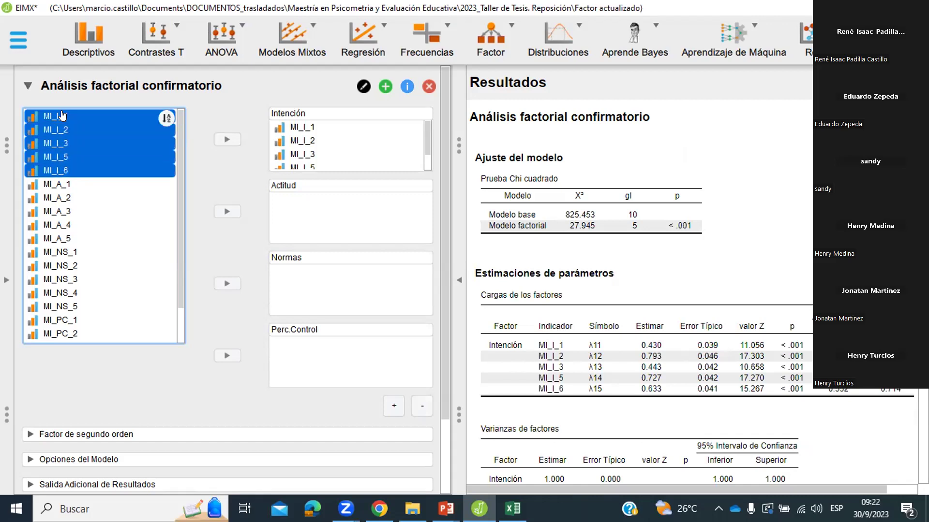
# - Assign the items MI_A_1 through MI_A_5 to the Actitud factor
pyautogui.click(64, 187)
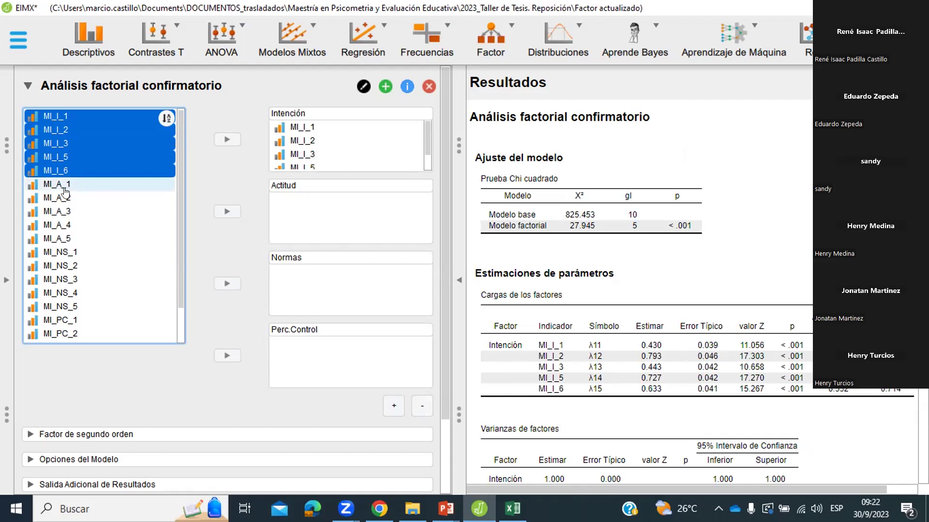
pyautogui.hotkey('shift', 'Down')
pyautogui.hotkey('shift', 'Down')
pyautogui.hotkey('shift', 'Down')
pyautogui.hotkey('shift', 'Down')
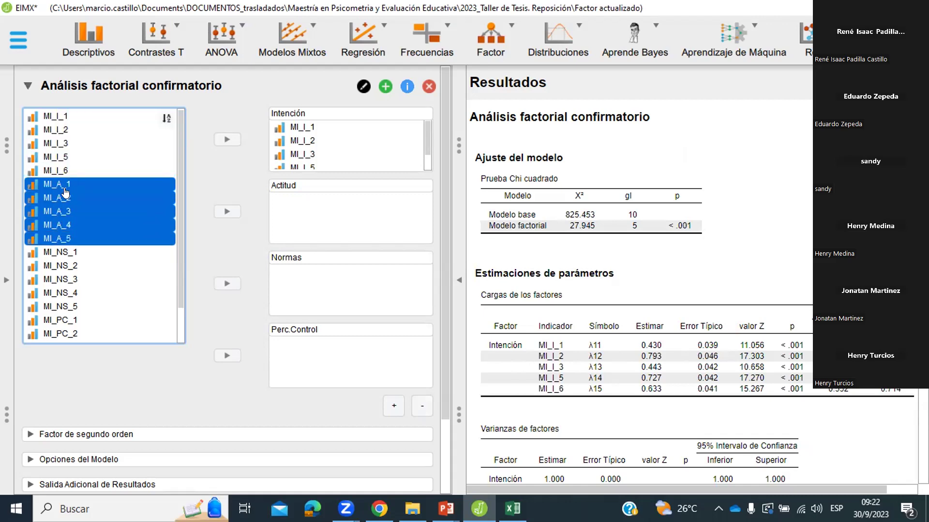
pyautogui.click(221, 212)
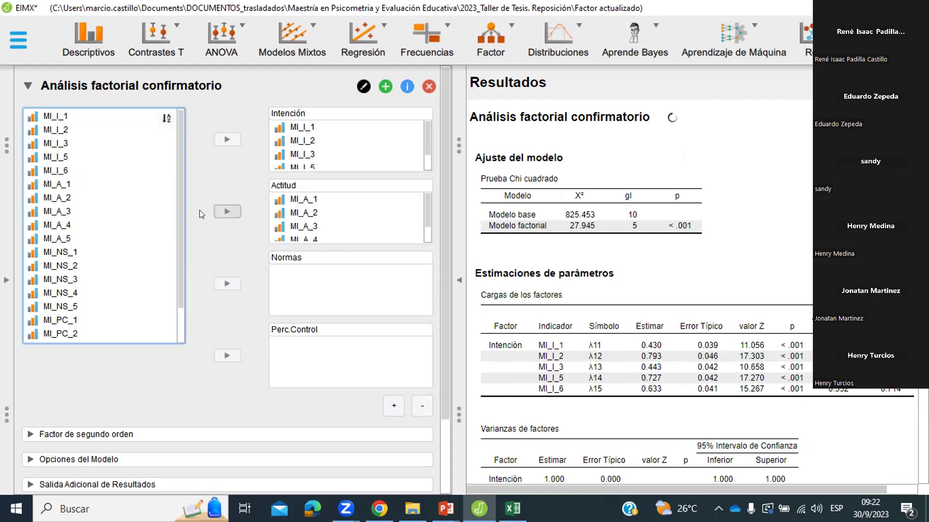
# - Assign the items MI_NS_1 through MI_NS_5 to the Normas factor
pyautogui.click(62, 254)
pyautogui.hotkey('shift', 'Down')
pyautogui.hotkey('shift', 'Down')
pyautogui.hotkey('shift', 'Down')
pyautogui.hotkey('shift', 'Down')
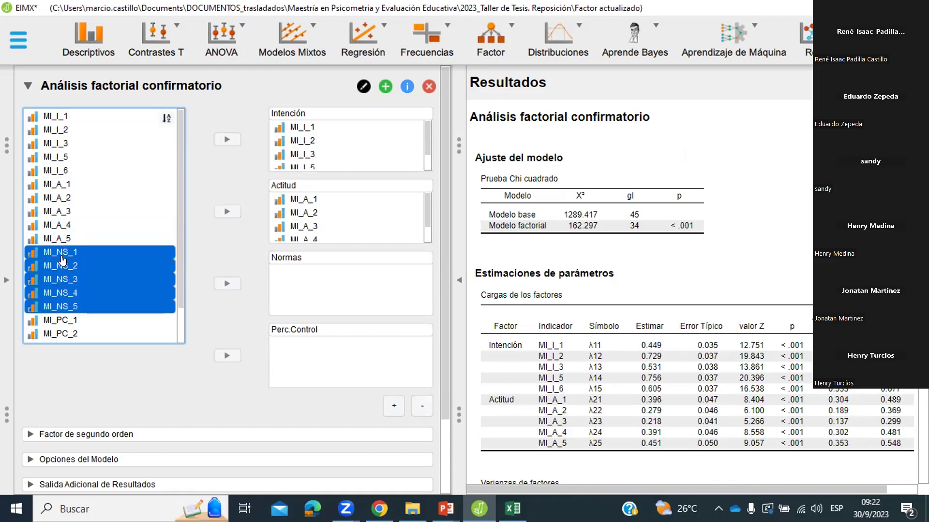
pyautogui.click(227, 283)
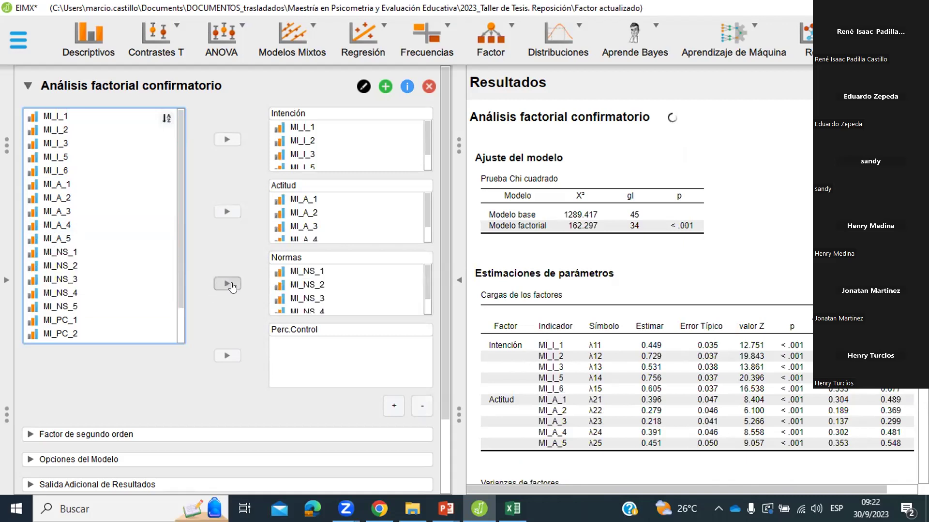
# - Assign the items MI_PC_1 through MI_PC_5 to the Perc.Control factor
pyautogui.click(75, 321)
pyautogui.hotkey('shift', 'Down')
pyautogui.hotkey('shift', 'Down')
pyautogui.hotkey('shift', 'Down')
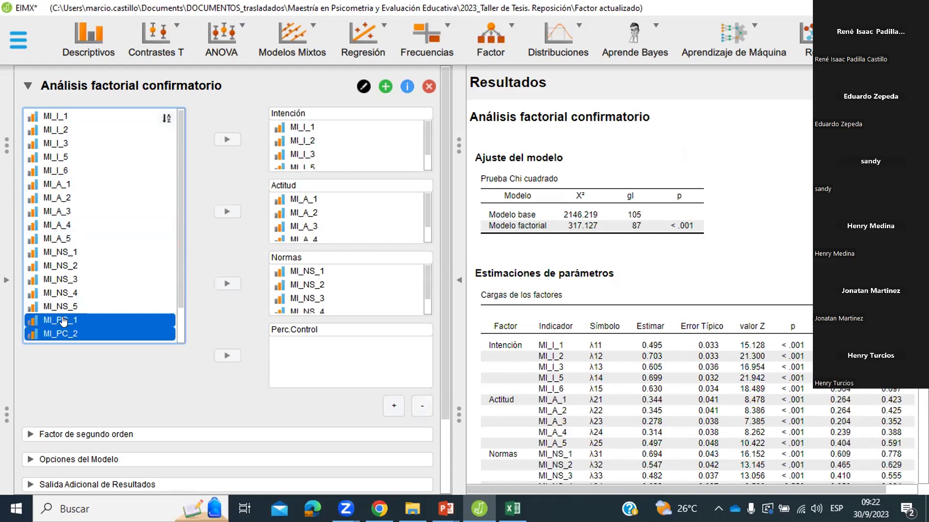
pyautogui.hotkey('shift', 'Down')
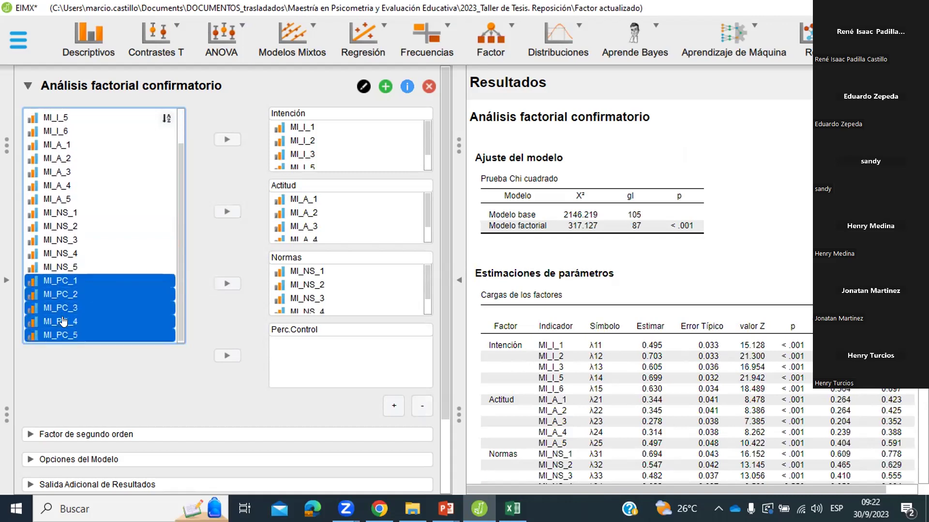
pyautogui.click(227, 356)
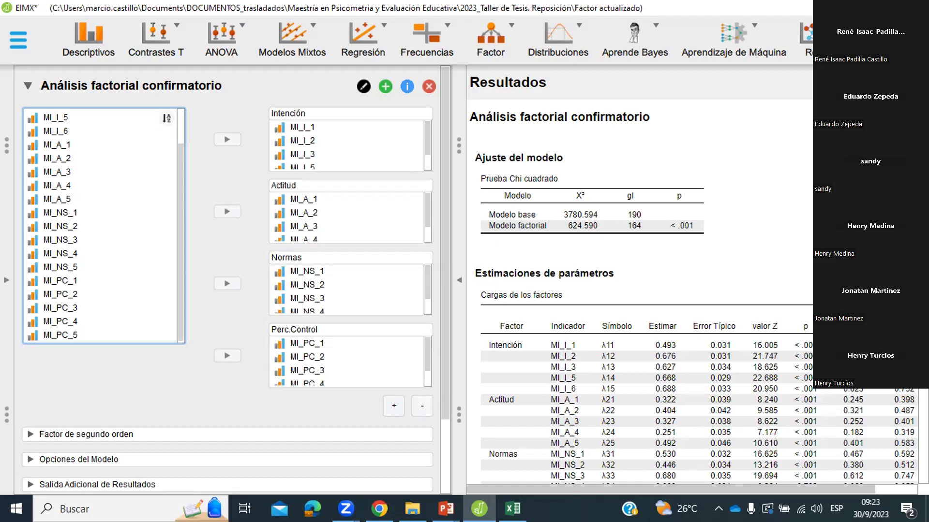
# - Examine the parameter estimate tables in the results and look into the second-order factor and model option settings
pyautogui.scroll(-15, 696, 276)
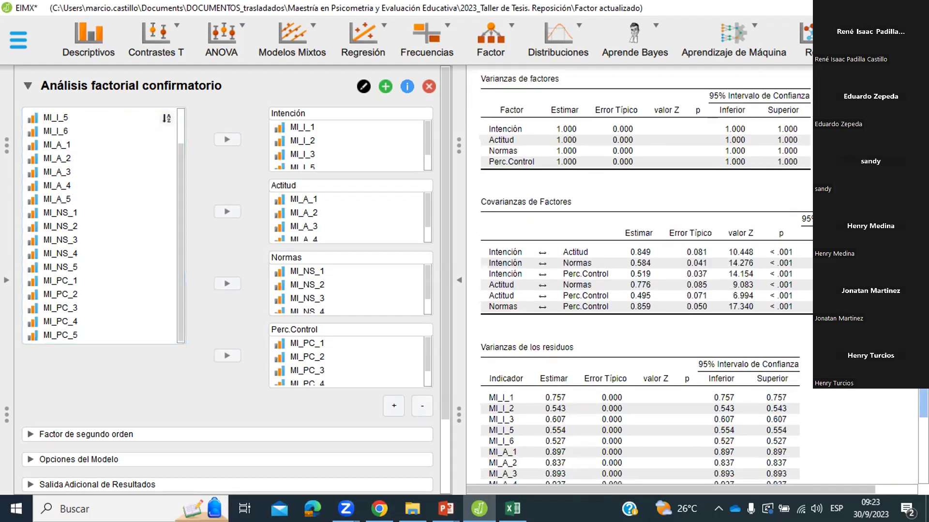
pyautogui.scroll(-2, 877, 409)
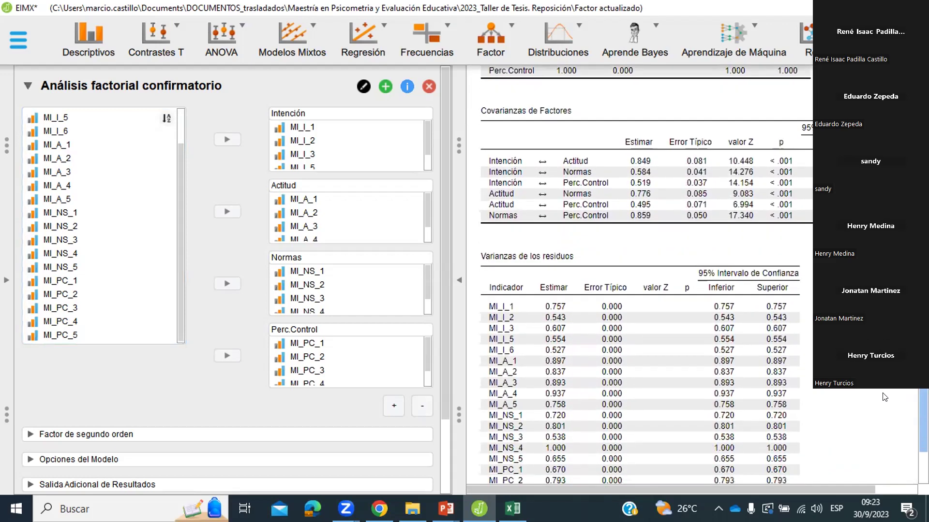
pyautogui.scroll(10, 697, 290)
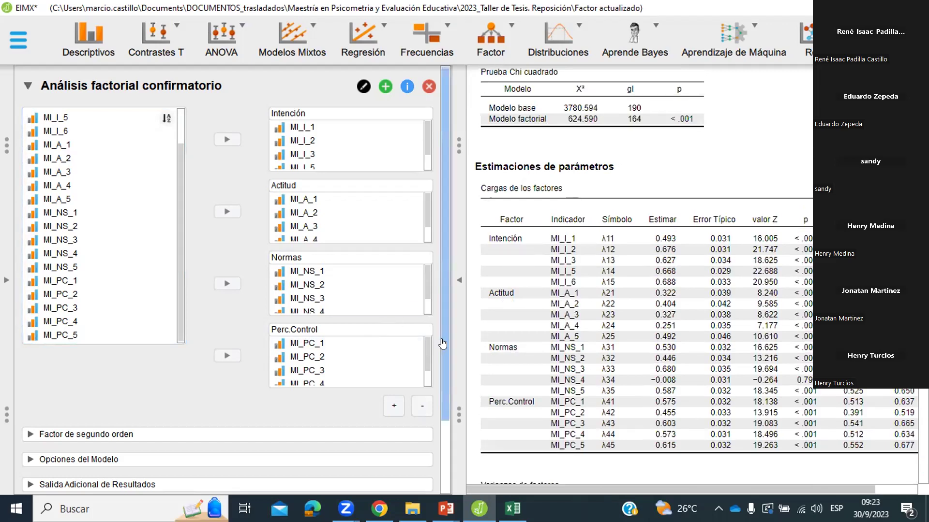
pyautogui.scroll(-3, 421, 424)
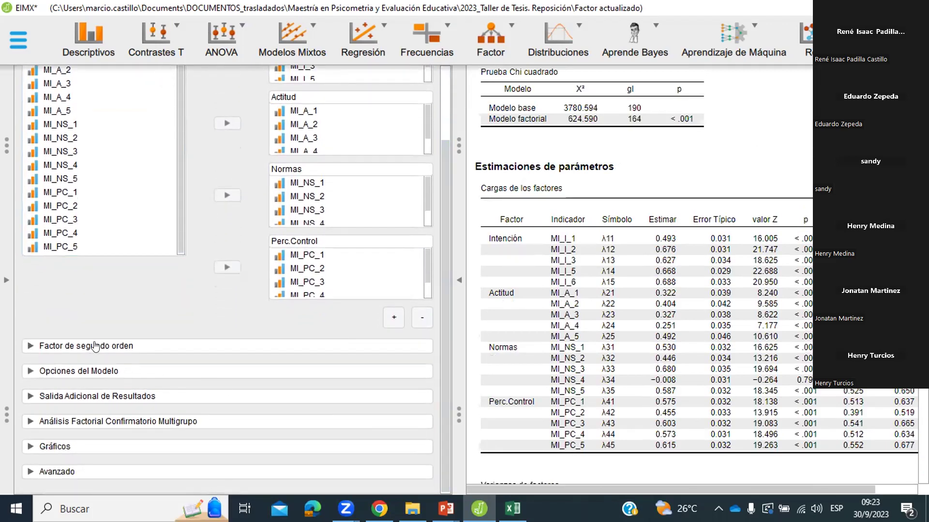
pyautogui.click(95, 347)
pyautogui.click(85, 290)
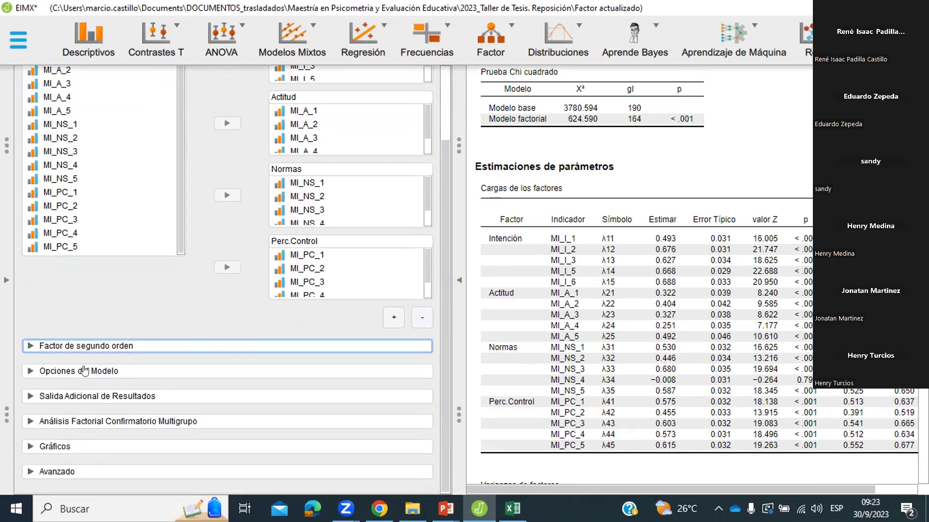
pyautogui.click(80, 373)
pyautogui.click(80, 374)
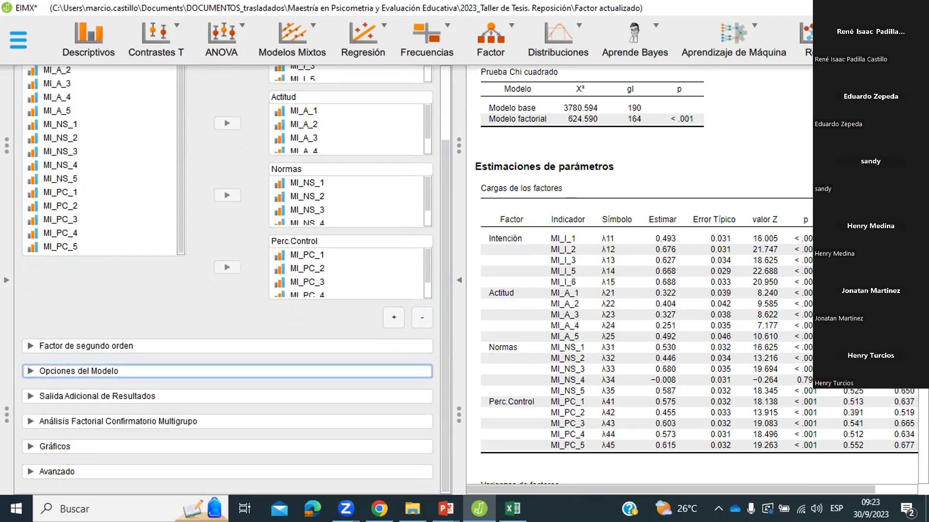
# - Copy the chi-square test table from the model fit results
pyautogui.scroll(3, 640, 290)
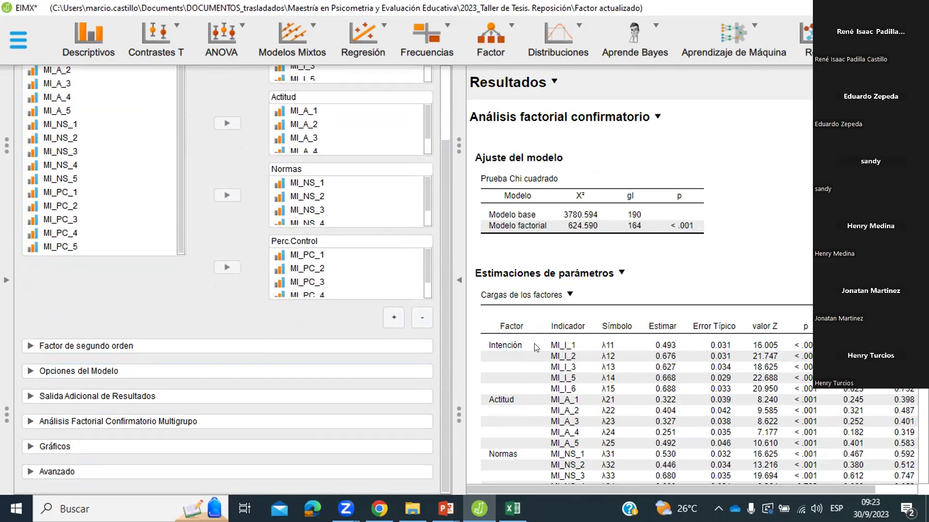
pyautogui.click(565, 179)
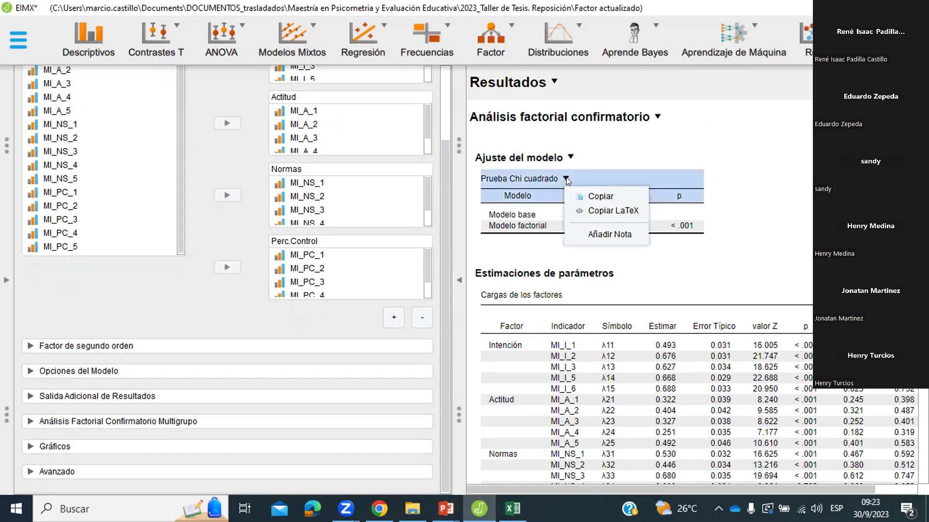
pyautogui.click(622, 146)
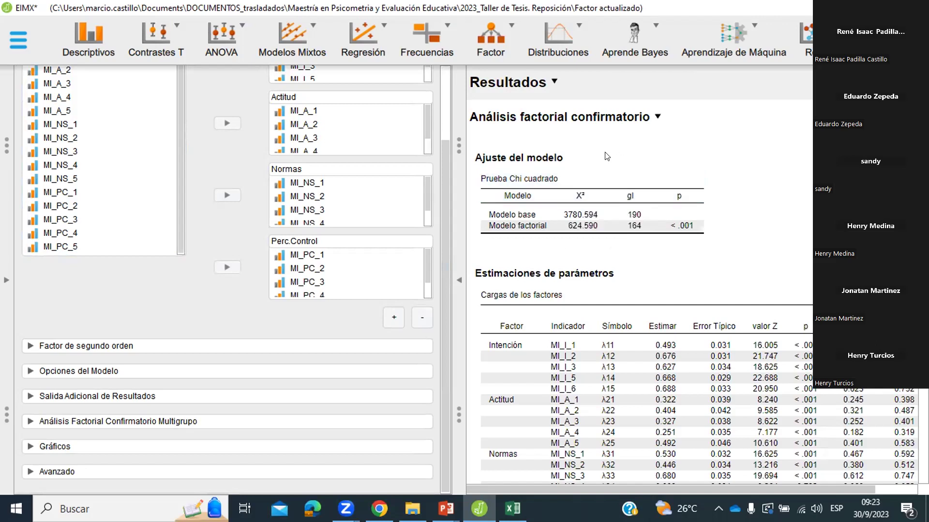
pyautogui.click(566, 179)
pyautogui.click(592, 196)
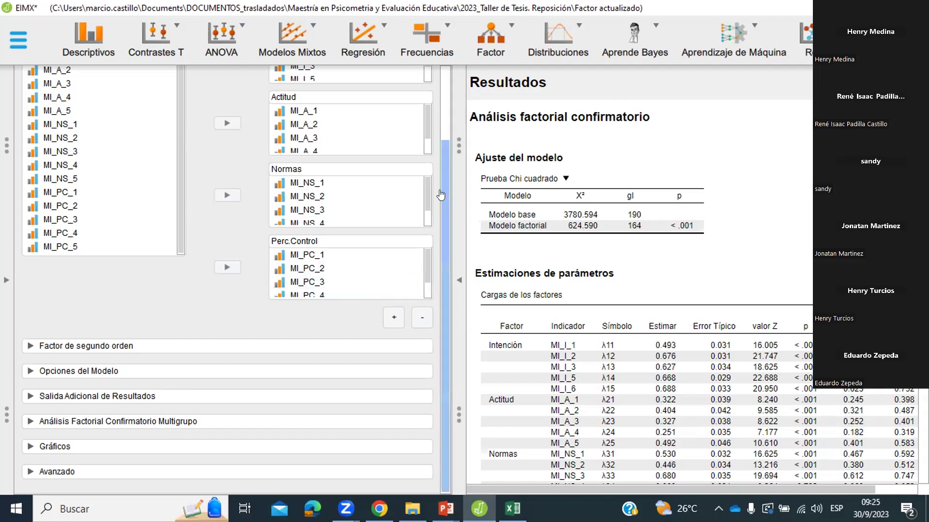
pyautogui.moveTo(441, 183)
pyautogui.mouseDown()
pyautogui.moveTo(449, 102)
pyautogui.moveTo(439, 195)
pyautogui.mouseUp()
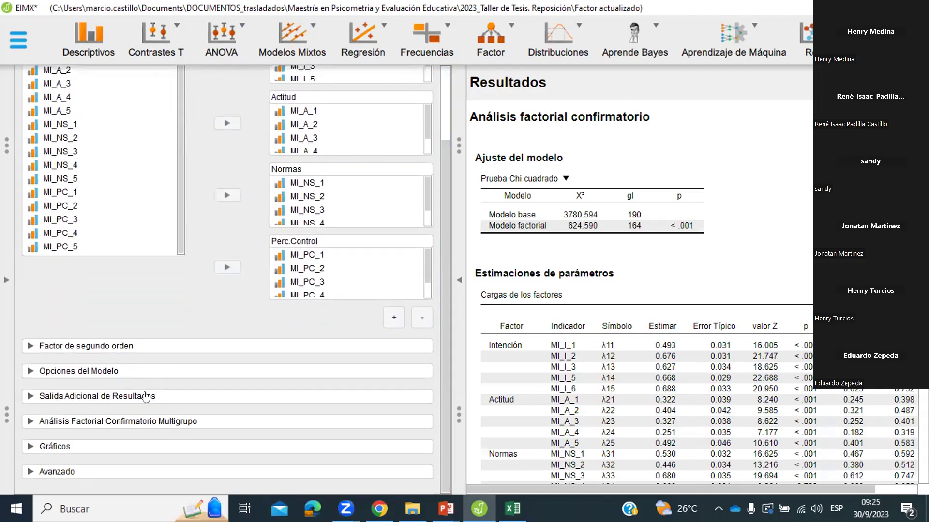
# - Expand the additional results output options and check the model options and second-order factor sections
pyautogui.click(97, 397)
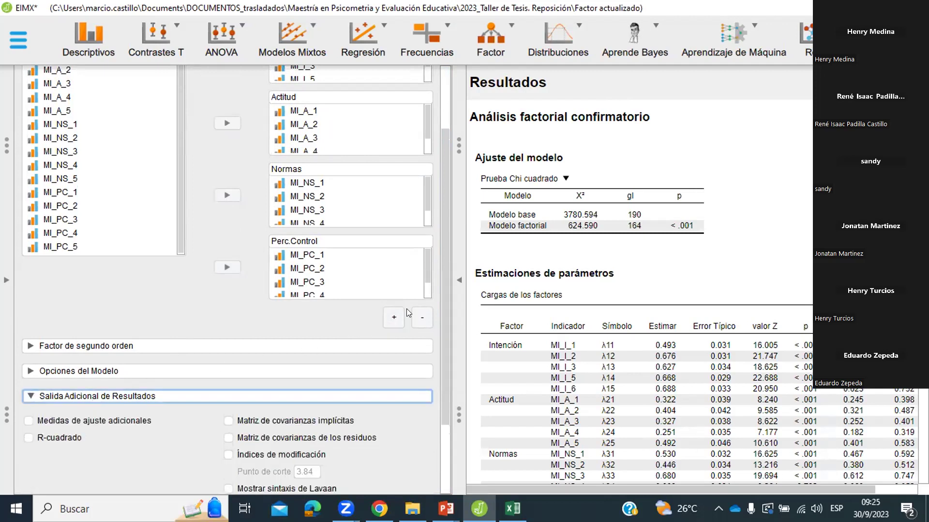
pyautogui.scroll(-1, 432, 303)
pyautogui.scroll(-2, 430, 300)
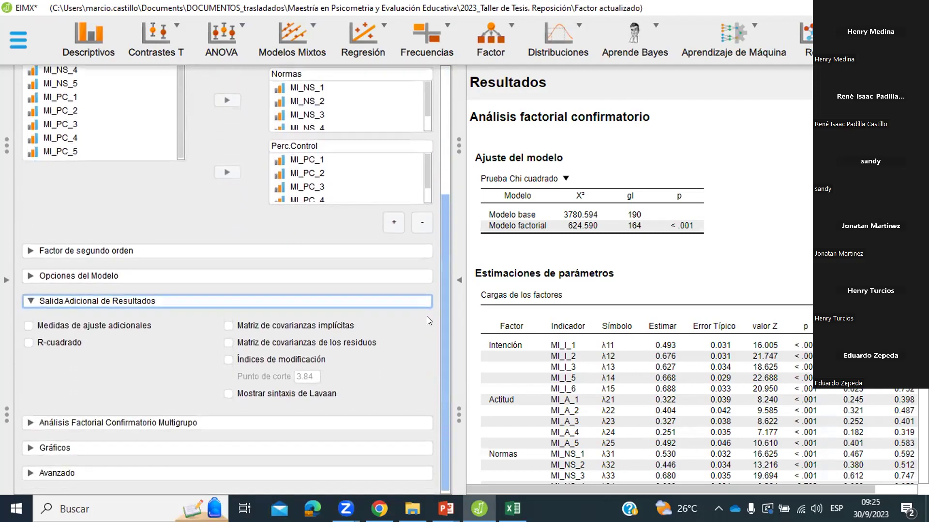
pyautogui.click(105, 276)
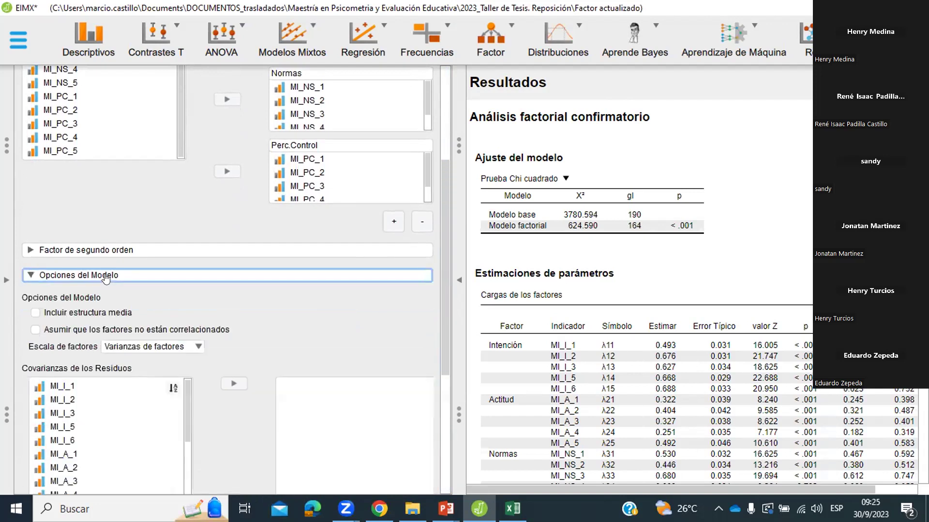
pyautogui.click(104, 277)
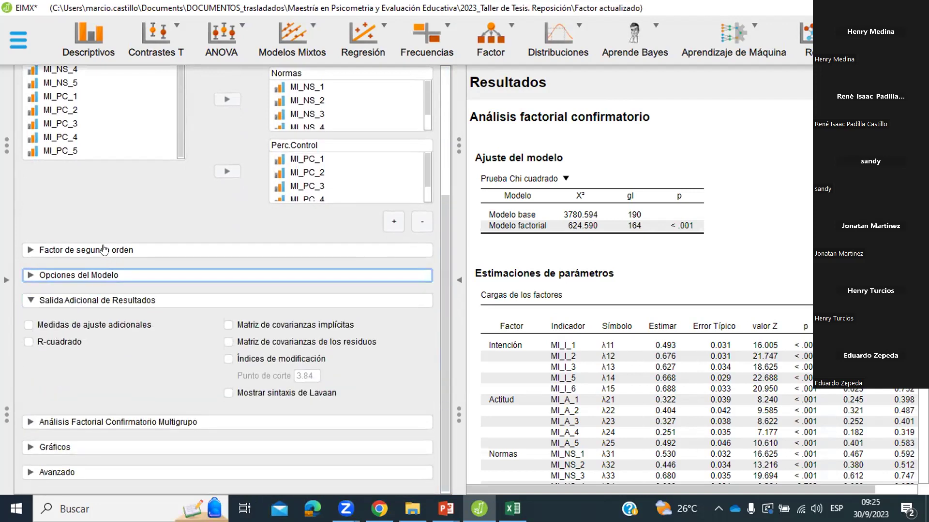
pyautogui.click(104, 249)
pyautogui.click(104, 249)
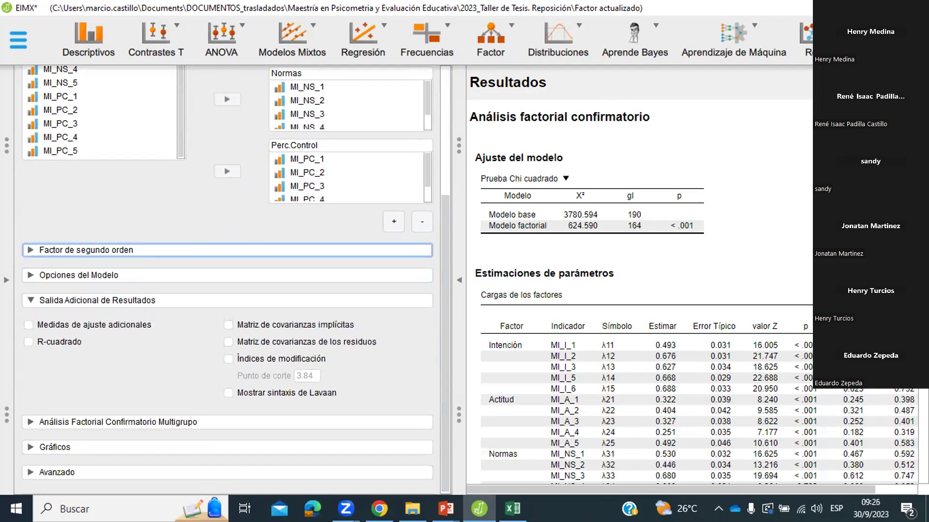
# - Examine the parameter estimates, reading the factor loadings table across to its confidence interval columns
pyautogui.scroll(-3, 691, 276)
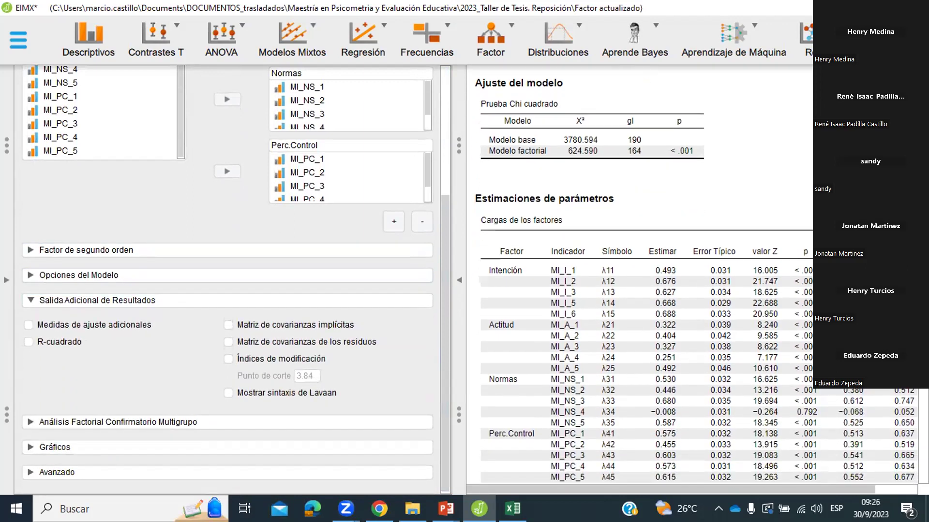
pyautogui.scroll(-3, 692, 276)
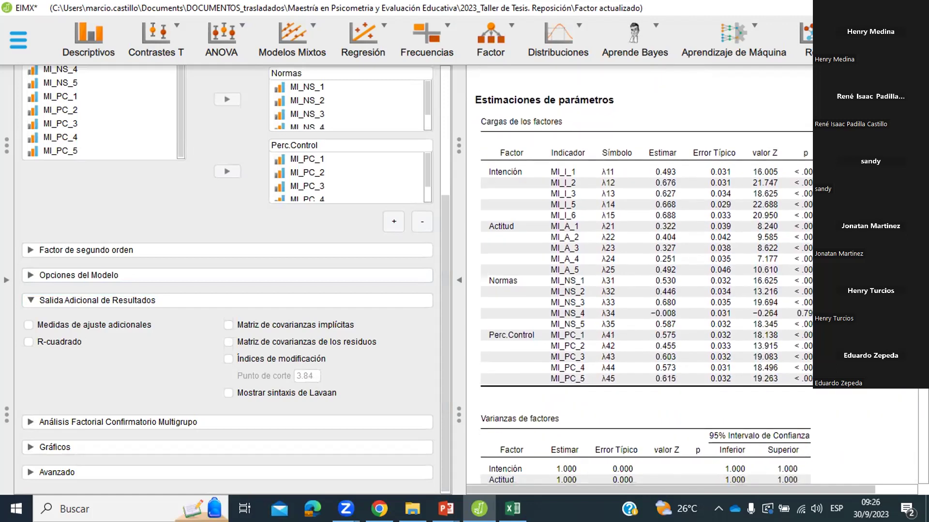
pyautogui.scroll(1, 517, 180)
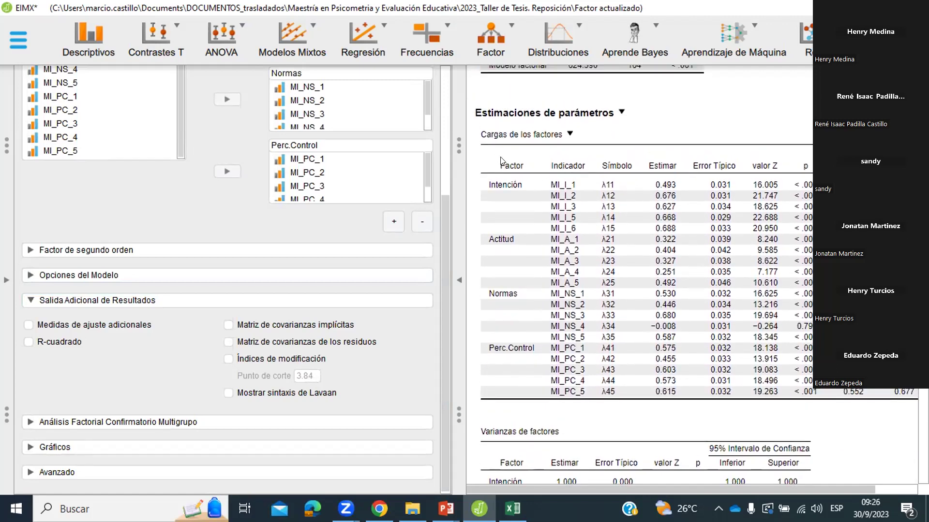
pyautogui.moveTo(473, 112); pyautogui.dragTo(611, 110)
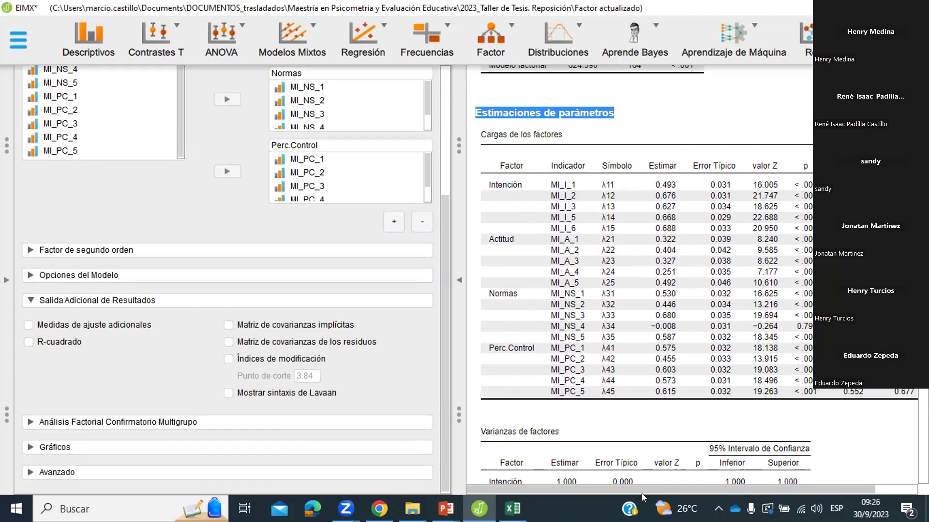
pyautogui.moveTo(643, 490); pyautogui.dragTo(689, 485)
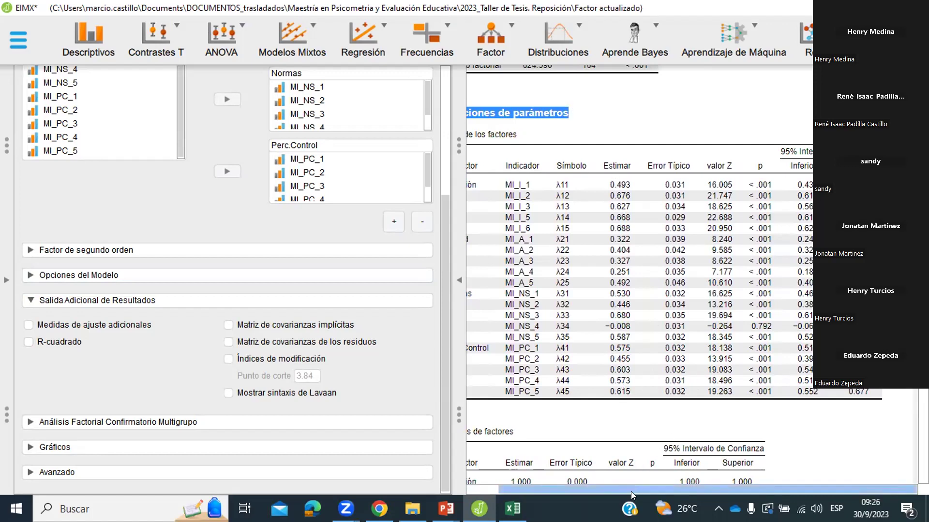
pyautogui.moveTo(592, 493); pyautogui.dragTo(561, 491)
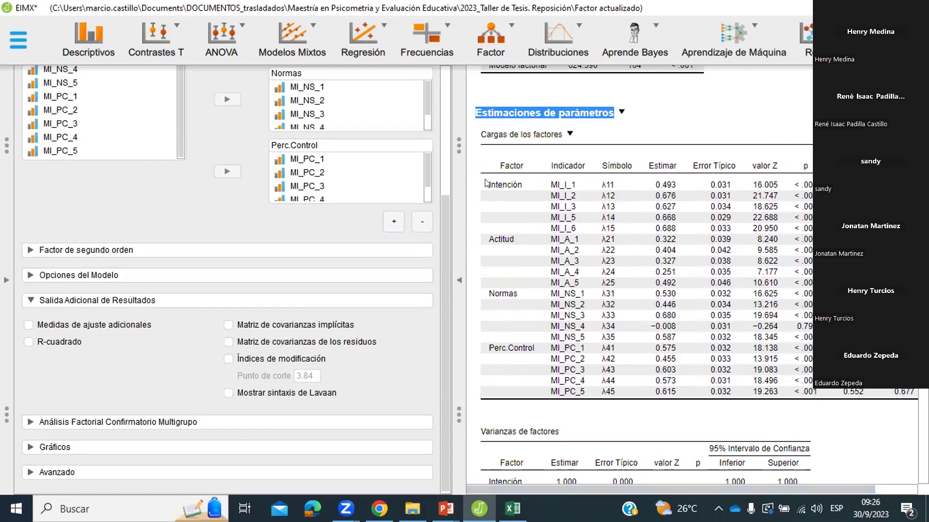
# - Highlight the Intención factor and its item estimates in green on the factor loadings table, and clear the annotations
pyautogui.click(594, 60)
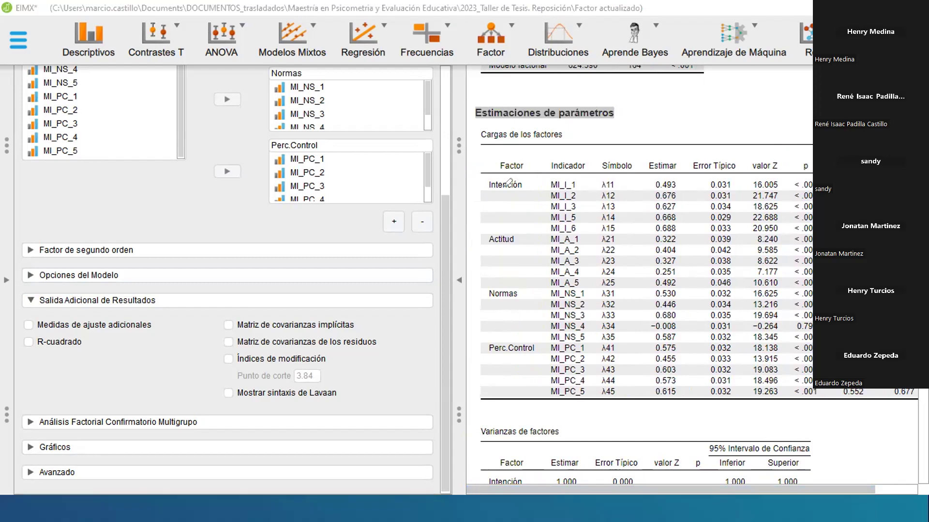
pyautogui.moveTo(481, 185)
pyautogui.mouseDown()
pyautogui.moveTo(530, 184)
pyautogui.moveTo(549, 236)
pyautogui.moveTo(723, 232)
pyautogui.moveTo(684, 150)
pyautogui.moveTo(602, 145)
pyautogui.moveTo(531, 156)
pyautogui.moveTo(535, 171)
pyautogui.mouseUp()
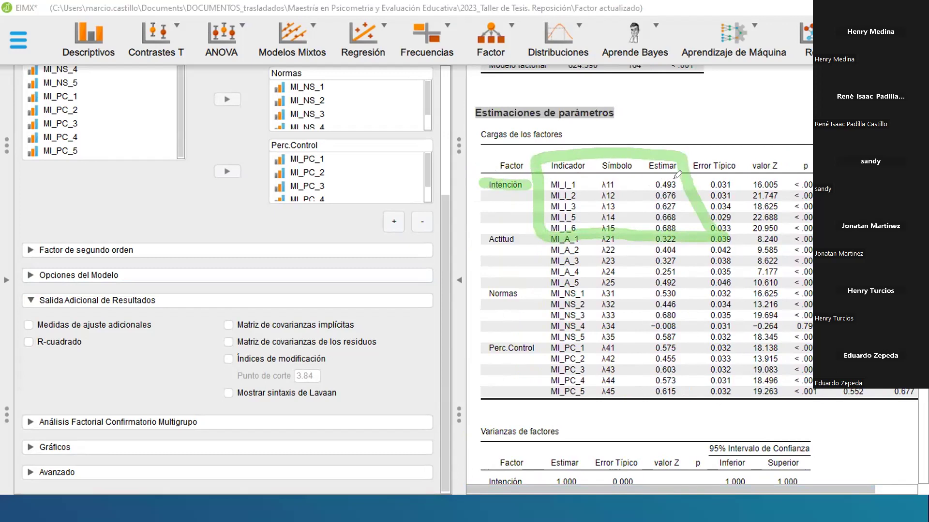
pyautogui.moveTo(676, 178)
pyautogui.mouseDown()
pyautogui.moveTo(664, 189)
pyautogui.moveTo(651, 177)
pyautogui.moveTo(675, 185)
pyautogui.moveTo(647, 196)
pyautogui.moveTo(679, 218)
pyautogui.moveTo(647, 216)
pyautogui.mouseUp()
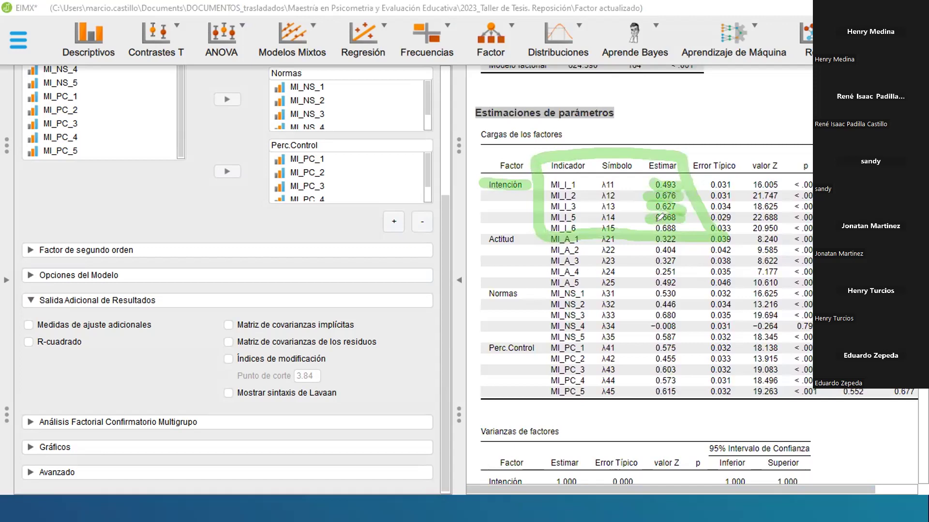
pyautogui.moveTo(651, 228); pyautogui.dragTo(677, 228)
pyautogui.click(672, 113)
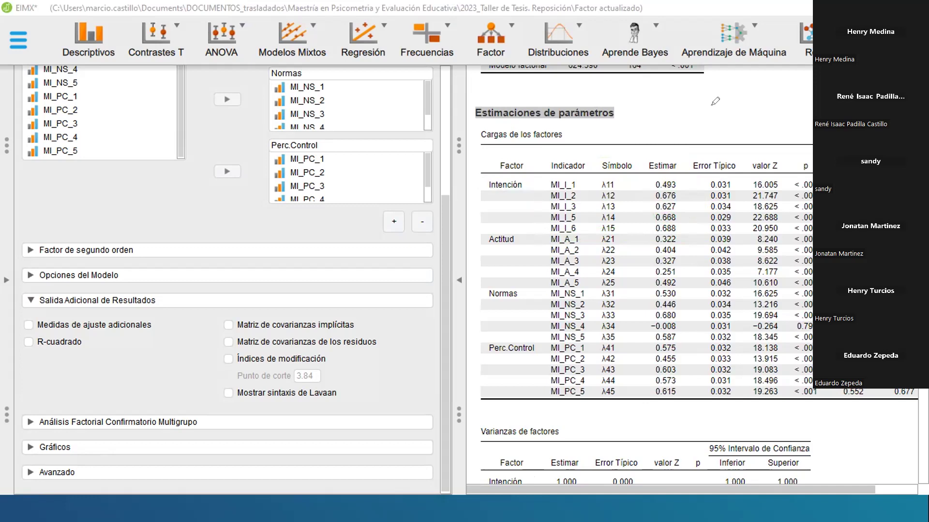
# - Examine the confidence interval columns of the factor loadings table, marking the MI_I_1 estimate and its lower bound
pyautogui.moveTo(560, 492); pyautogui.dragTo(604, 489)
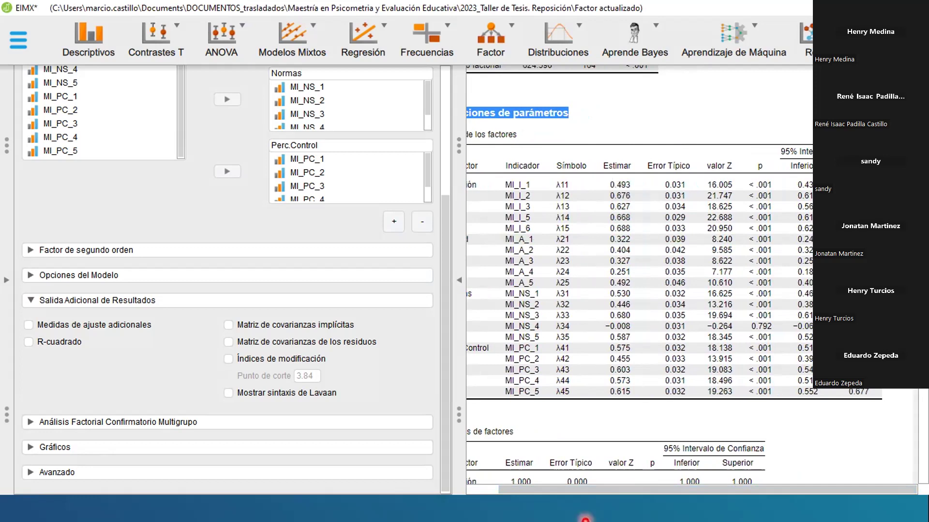
pyautogui.moveTo(590, 483); pyautogui.dragTo(548, 486)
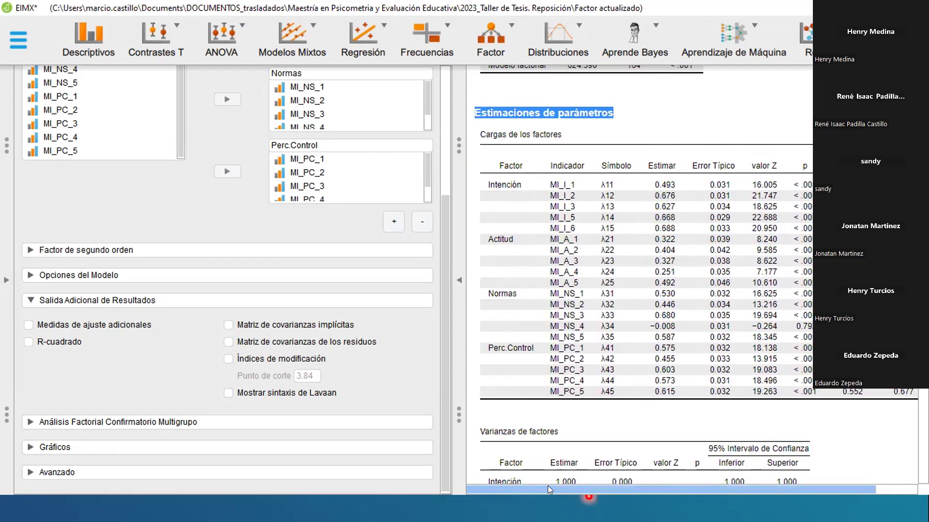
pyautogui.moveTo(548, 486); pyautogui.dragTo(604, 484)
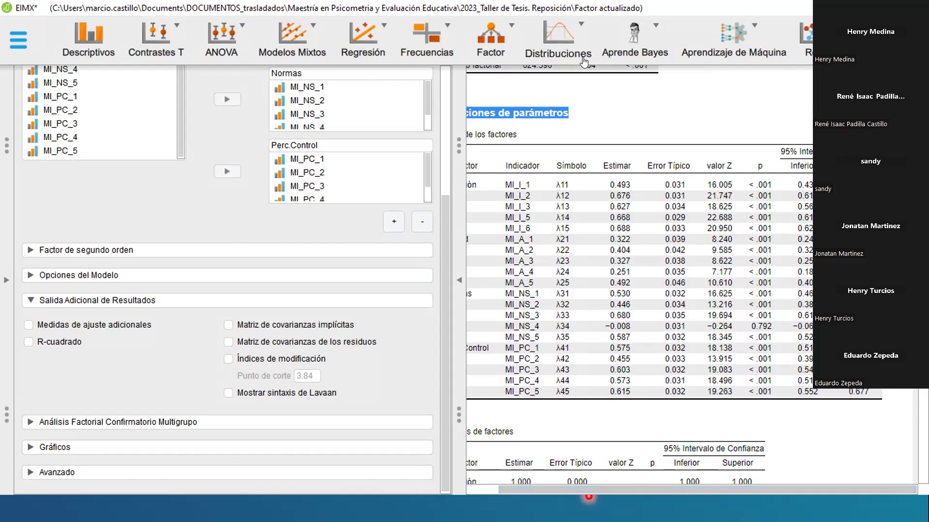
pyautogui.hotkey('alt', 'Tab')
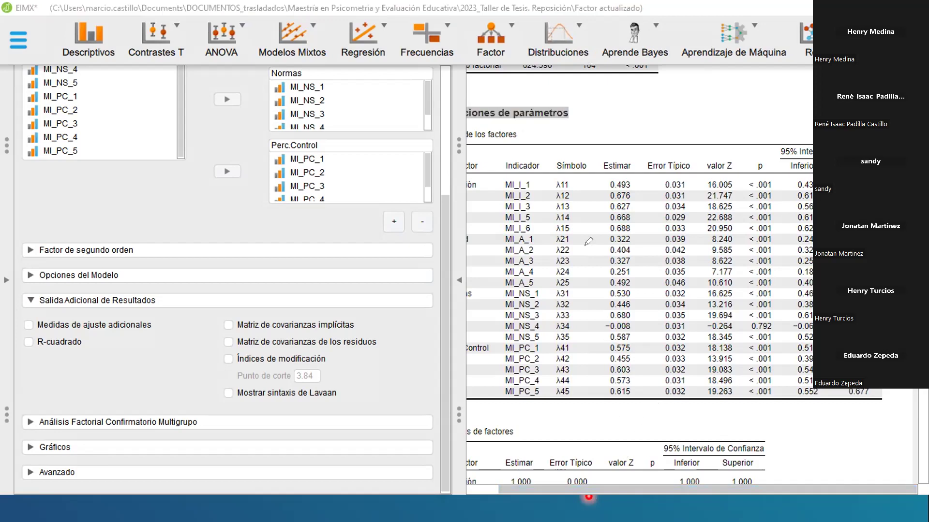
pyautogui.moveTo(605, 184); pyautogui.dragTo(637, 184)
pyautogui.moveTo(792, 185); pyautogui.dragTo(811, 185)
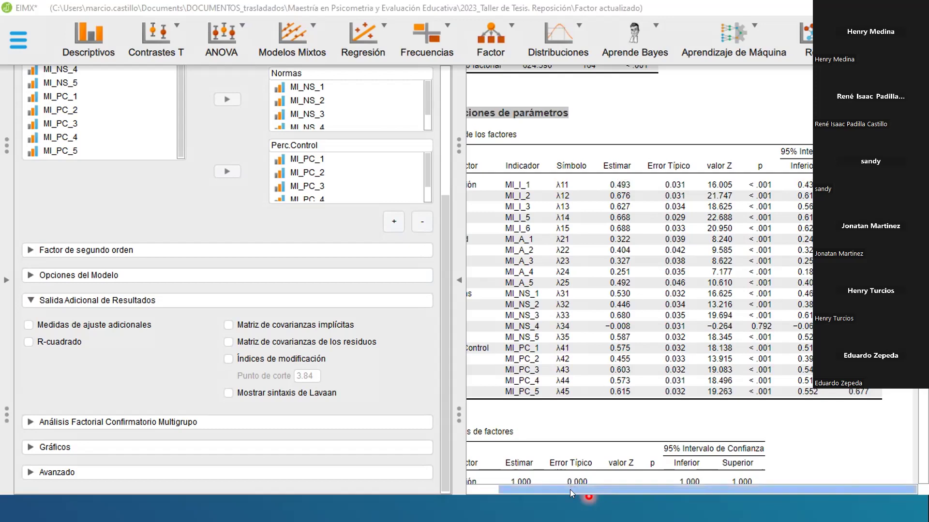
pyautogui.moveTo(570, 490); pyautogui.dragTo(514, 490)
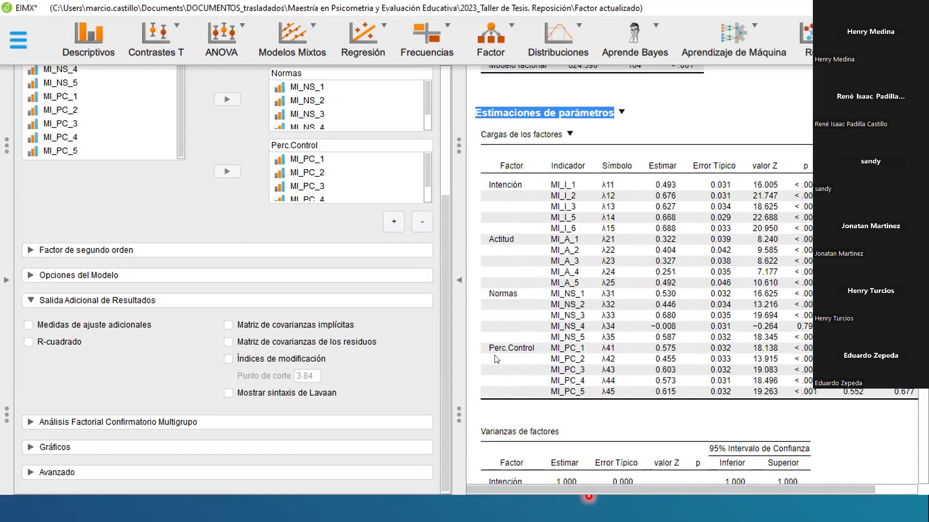
# - Highlight the Estimar heading, the MI_NS_4 row and the other Normas item estimates in green on the factor loadings table
pyautogui.click(667, 60)
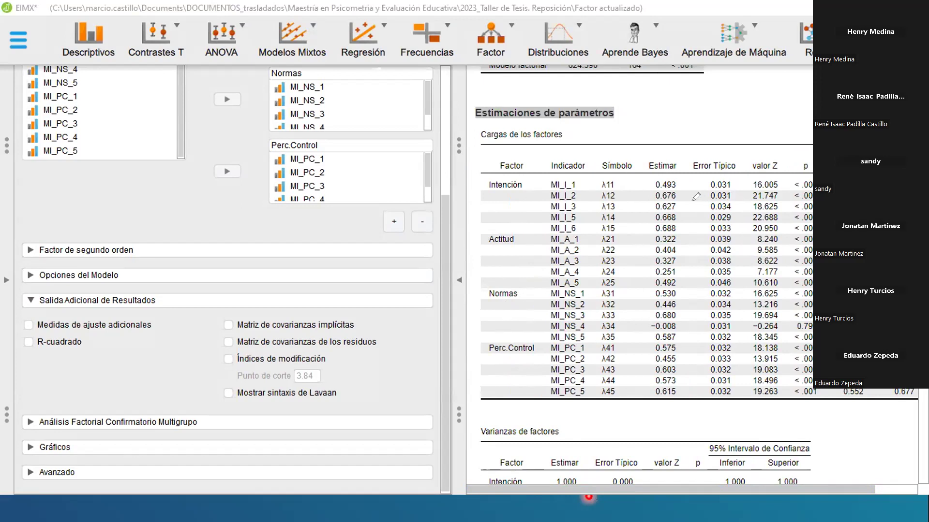
pyautogui.moveTo(654, 151)
pyautogui.mouseDown()
pyautogui.moveTo(642, 160)
pyautogui.moveTo(675, 173)
pyautogui.moveTo(683, 159)
pyautogui.moveTo(645, 162)
pyautogui.mouseUp()
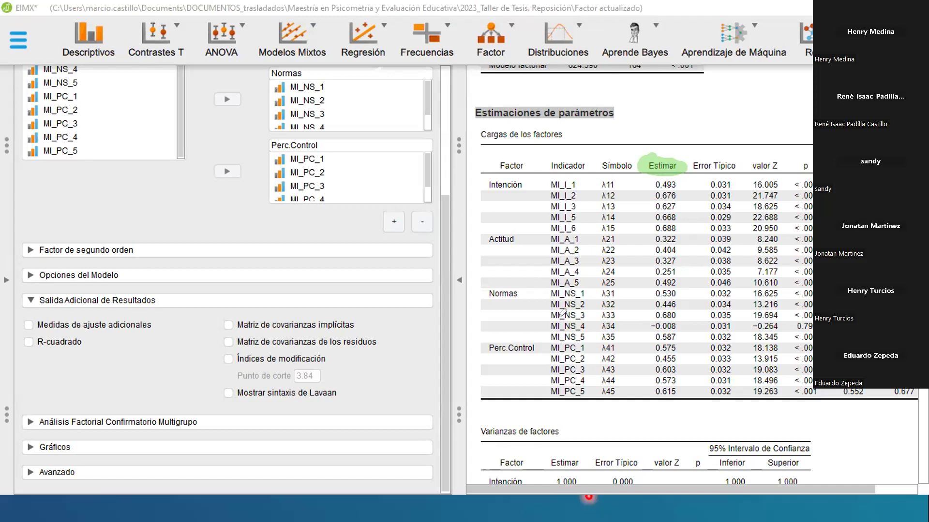
pyautogui.moveTo(540, 327); pyautogui.dragTo(687, 327)
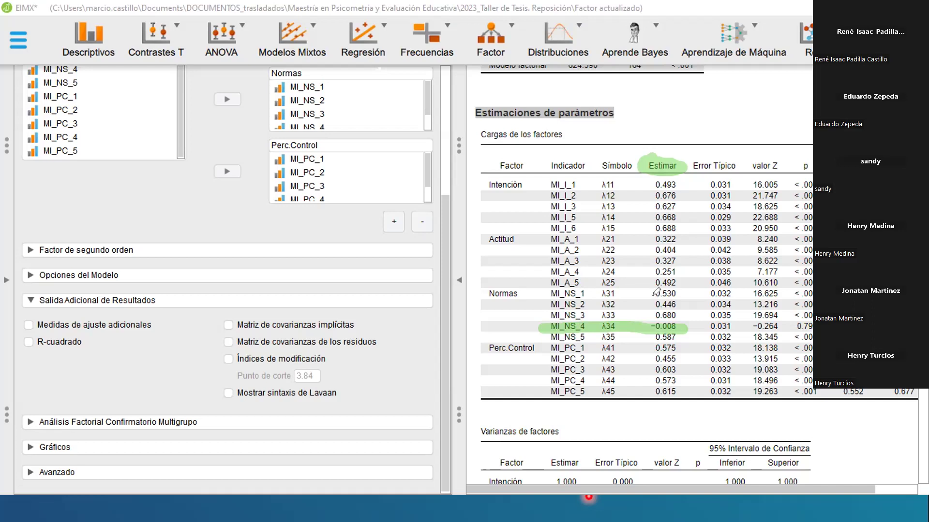
pyautogui.moveTo(656, 293)
pyautogui.mouseDown()
pyautogui.moveTo(689, 304)
pyautogui.moveTo(651, 316)
pyautogui.moveTo(682, 315)
pyautogui.mouseUp()
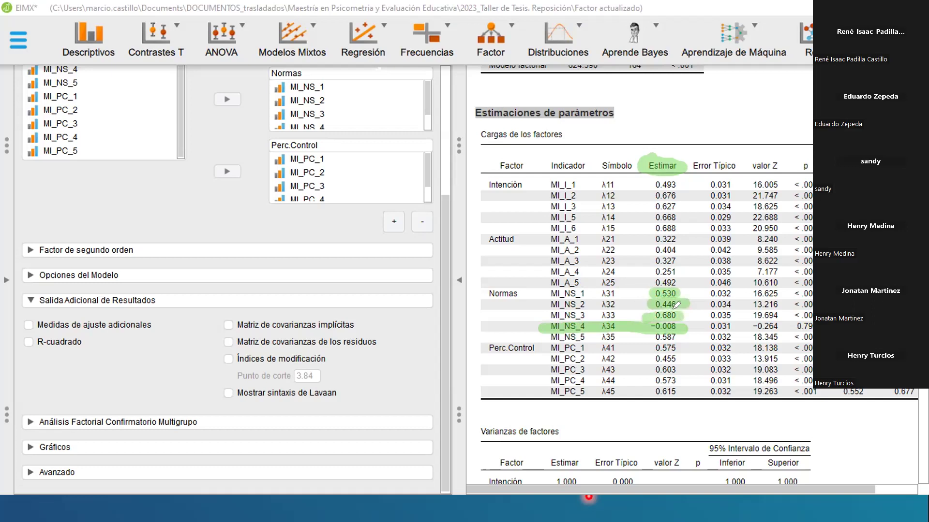
pyautogui.moveTo(646, 343); pyautogui.dragTo(680, 338)
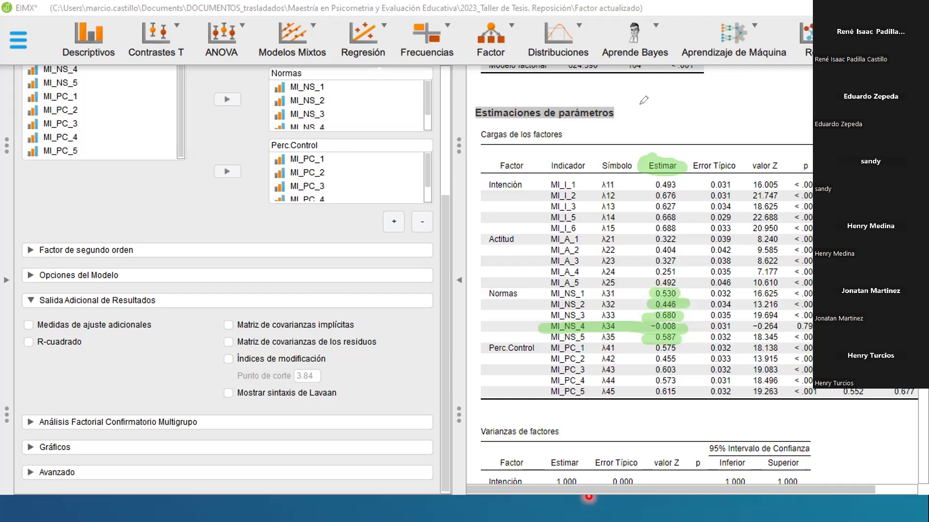
pyautogui.click(641, 104)
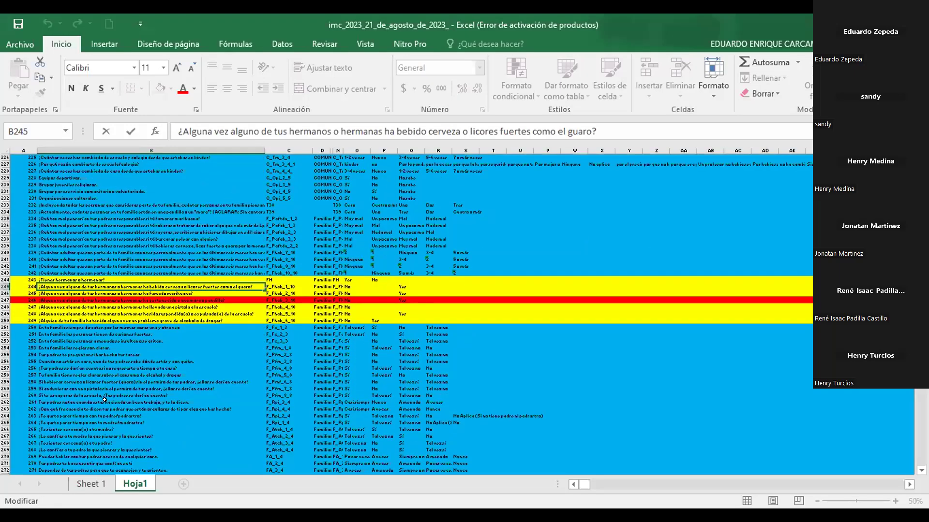
# - In the Excel sheet Hoja1, fill the MI_NS_1 to MI_NS_5 question cells (B300:B304) with light green, viewing the sheet at 70% zoom
pyautogui.scroll(-20, 105, 400)
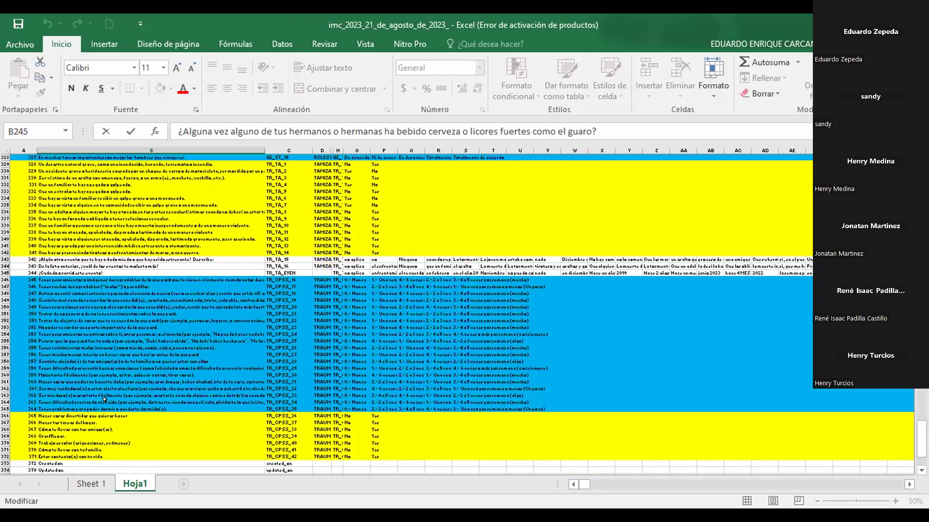
pyautogui.scroll(16, 105, 400)
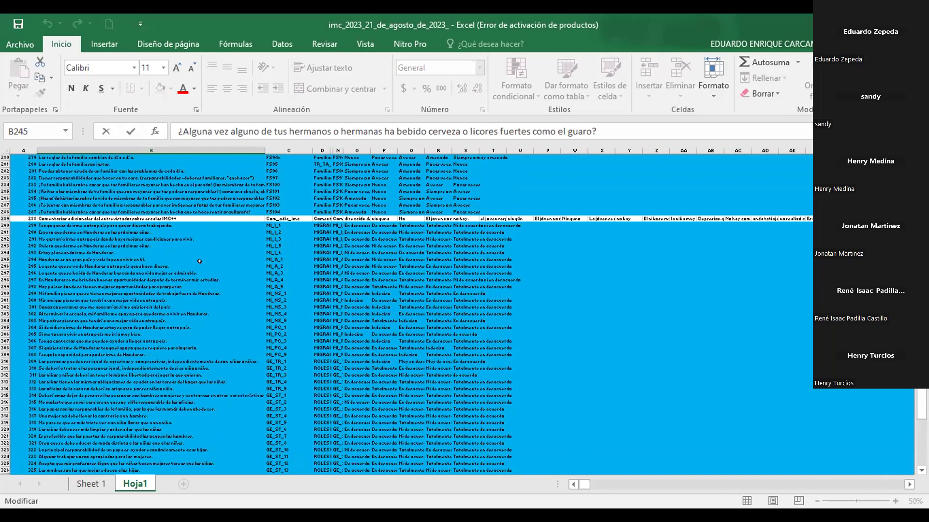
pyautogui.click(190, 285)
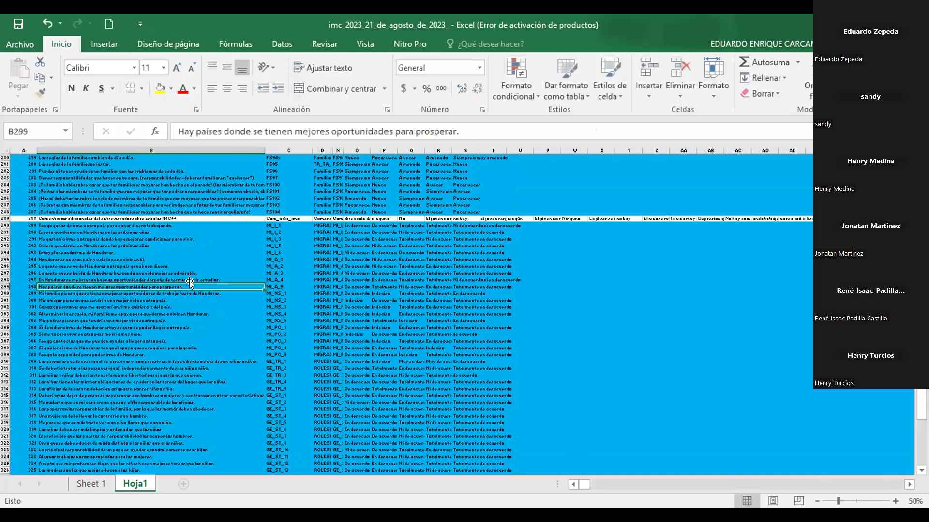
pyautogui.click(895, 501)
pyautogui.click(895, 501)
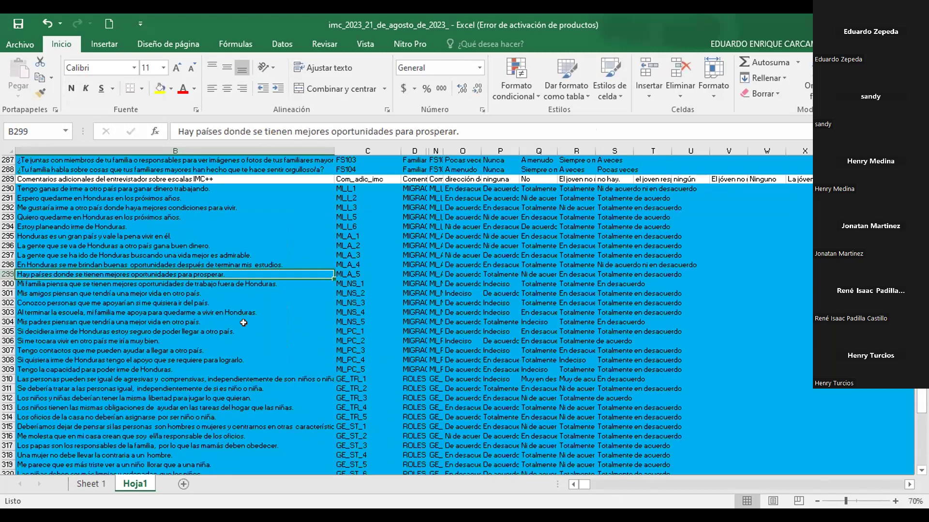
pyautogui.press('Down')
pyautogui.press('Down')
pyautogui.press('Up')
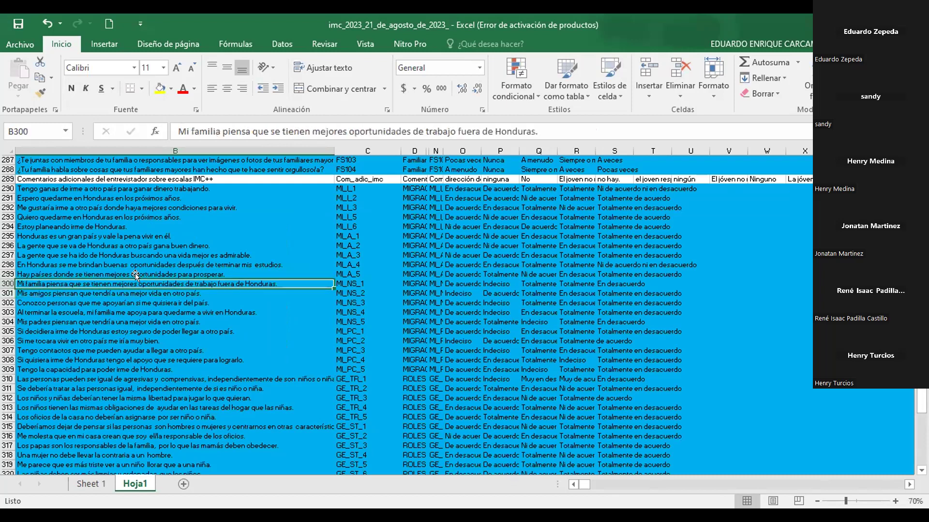
pyautogui.hotkey('shift', 'Down')
pyautogui.hotkey('shift', 'Down')
pyautogui.hotkey('shift', 'Down')
pyautogui.hotkey('shift', 'Down')
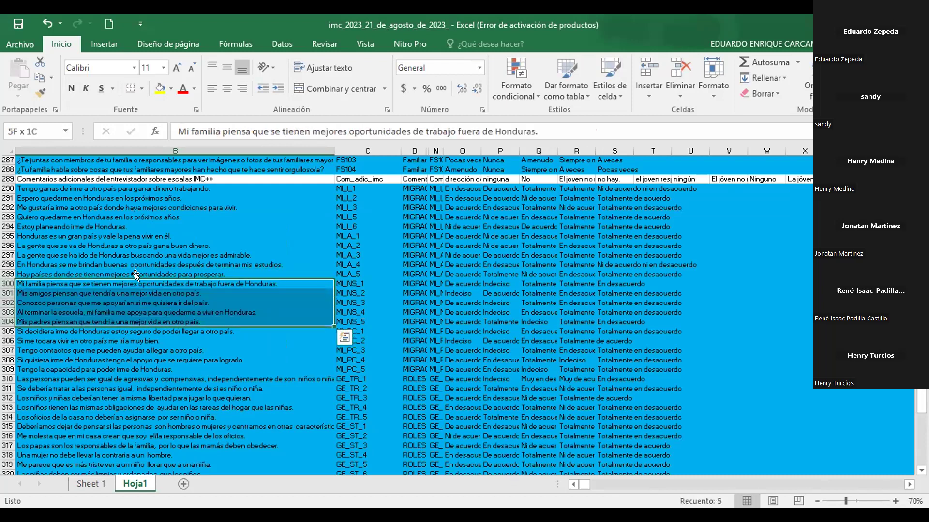
pyautogui.click(170, 89)
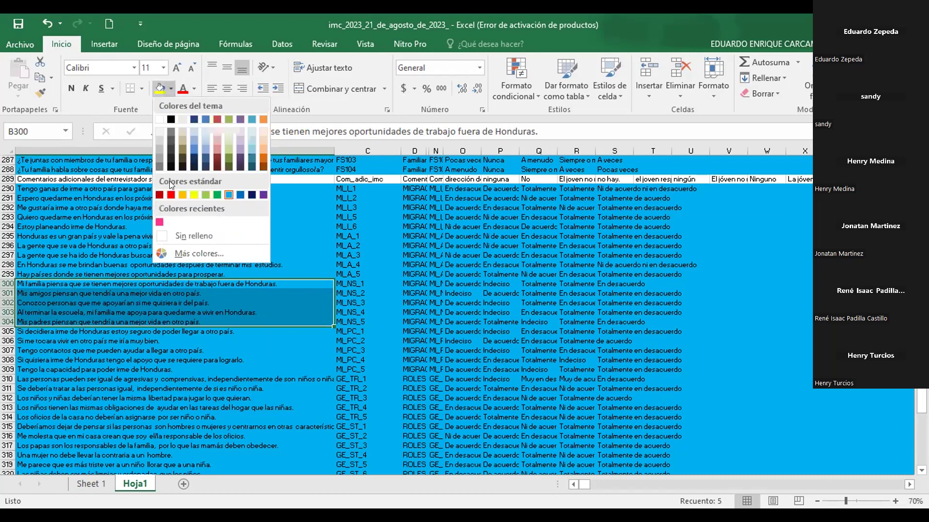
pyautogui.click(205, 195)
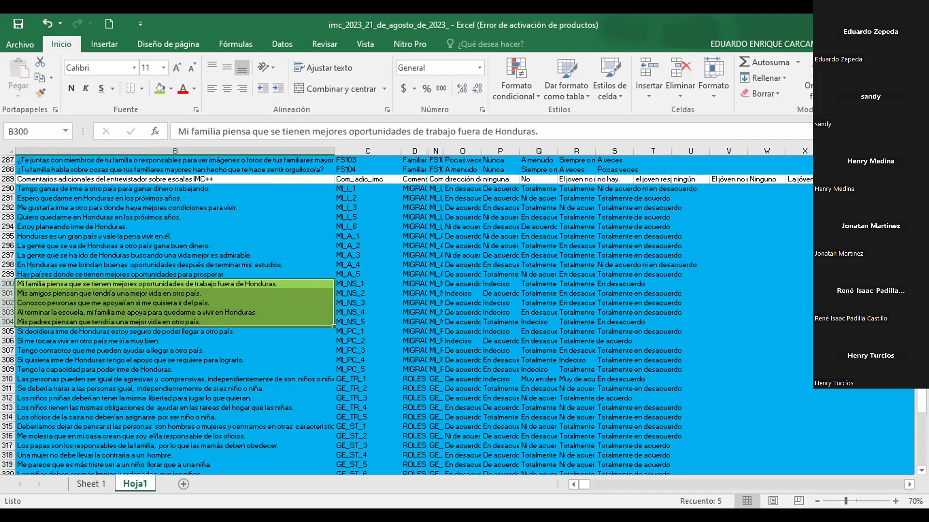
# - Fill the MI_NS_4 question cell (B303) in sheet Hoja1 with red
pyautogui.click(895, 502)
pyautogui.click(895, 502)
pyautogui.click(895, 502)
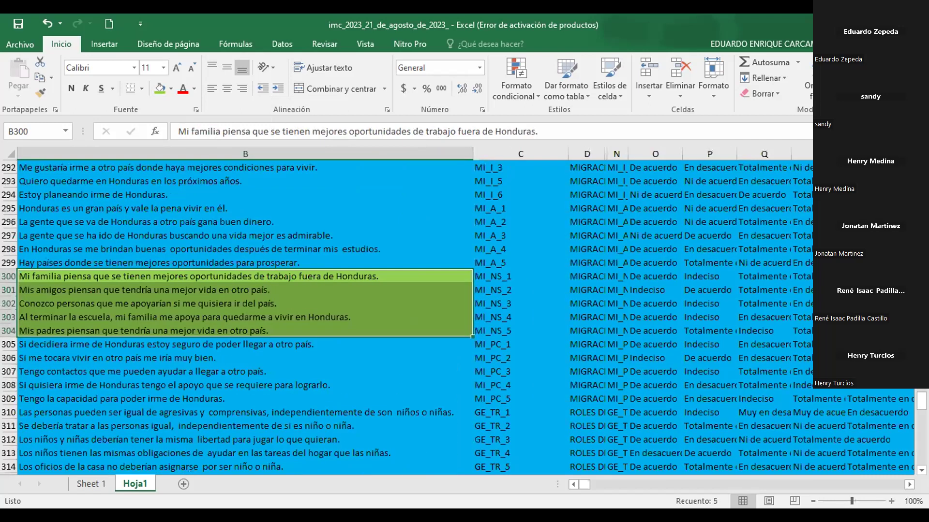
pyautogui.click(892, 502)
pyautogui.click(892, 501)
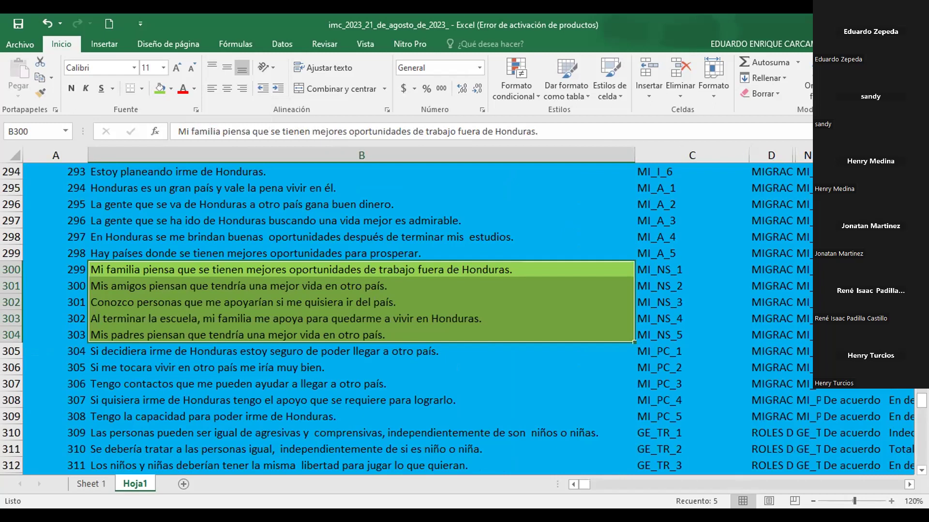
pyautogui.click(462, 315)
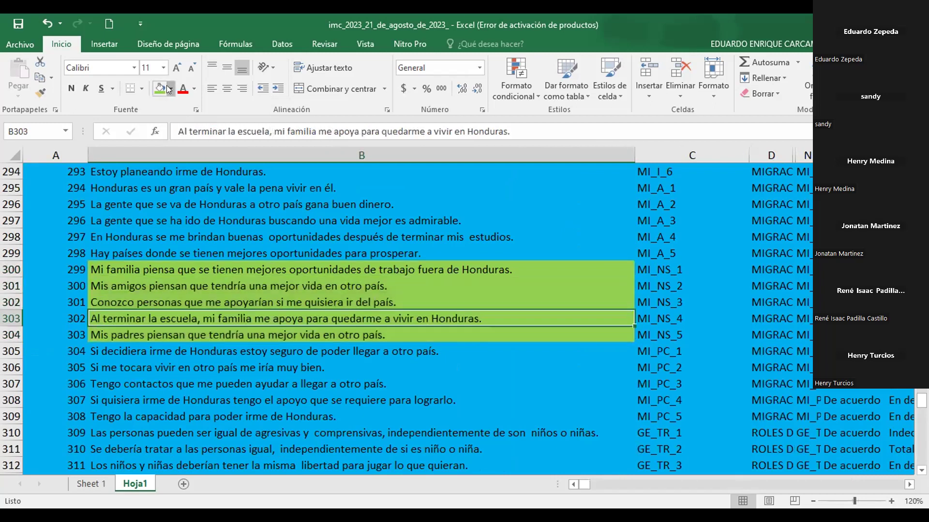
pyautogui.click(164, 188)
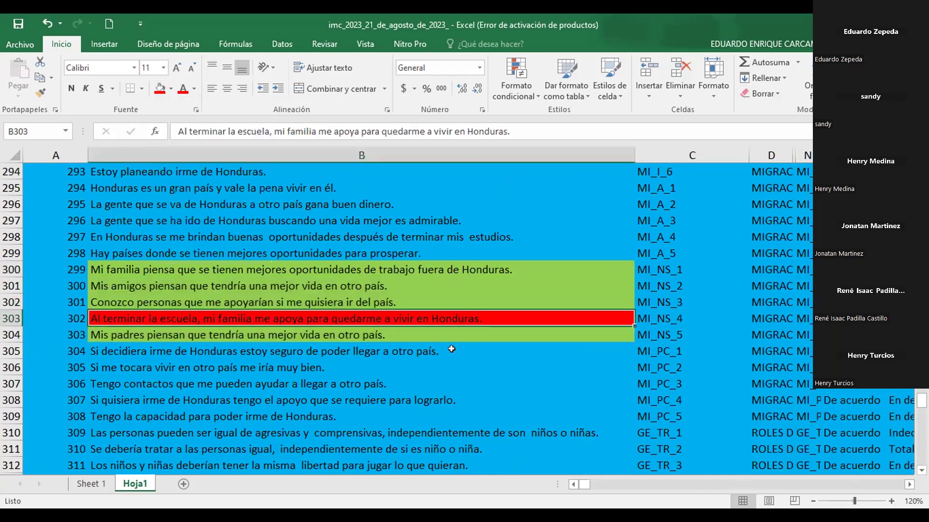
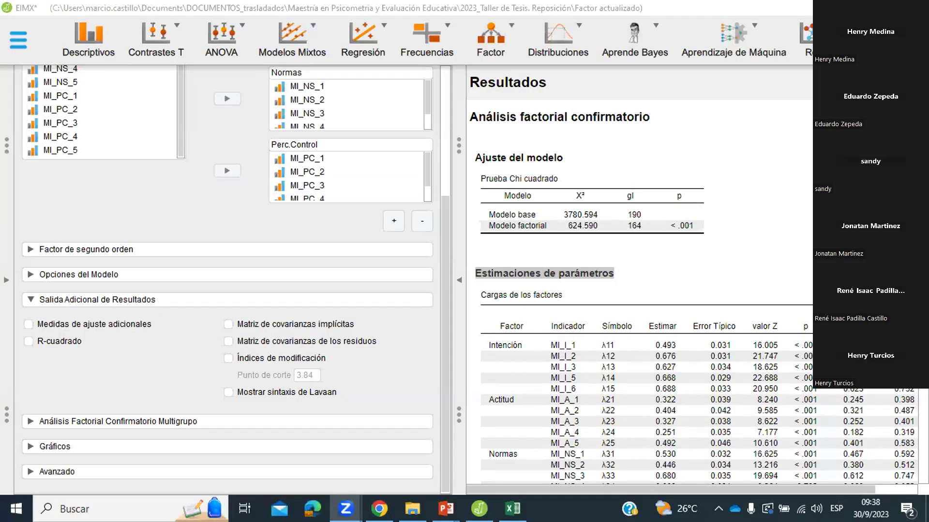
# - In the JASP results, highlight the Covarianzas de Factores title, the Intención–Actitud pair and its estimate in green
pyautogui.scroll(-3, 496, 181)
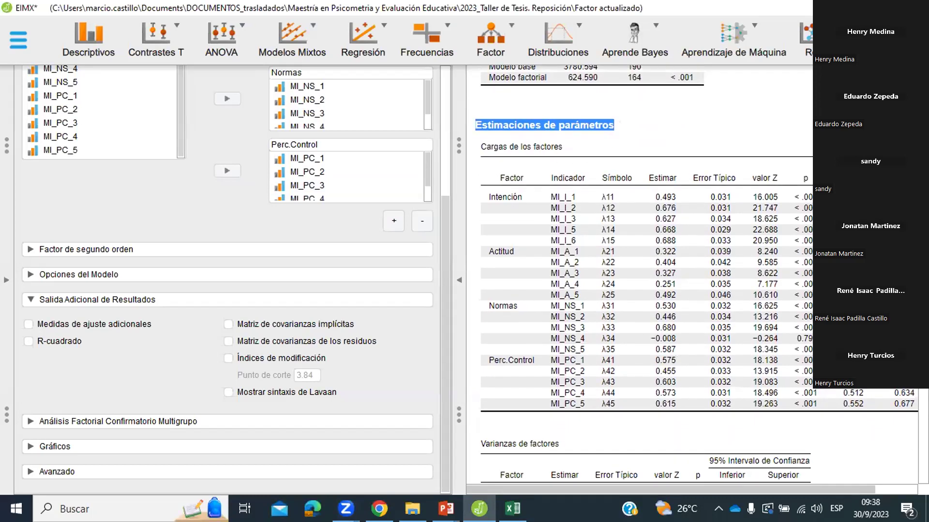
pyautogui.scroll(-1, 697, 275)
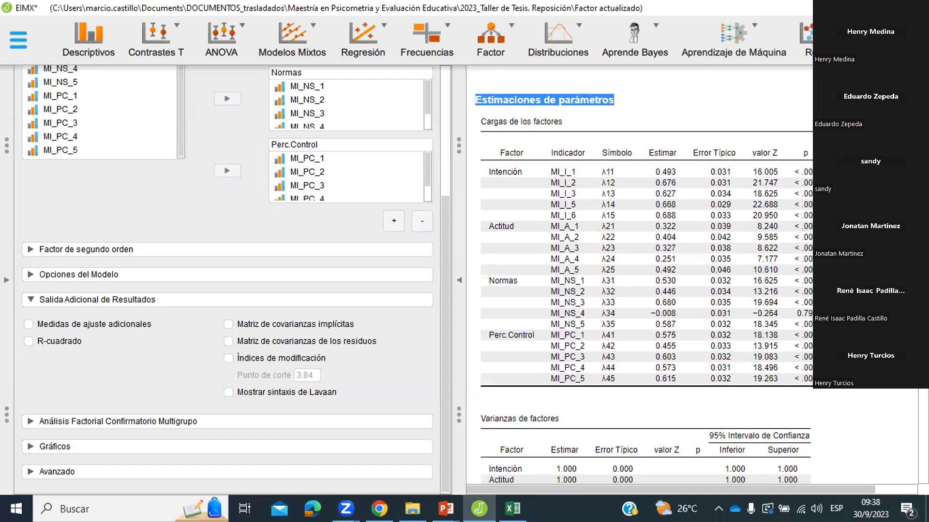
pyautogui.scroll(-5, 643, 276)
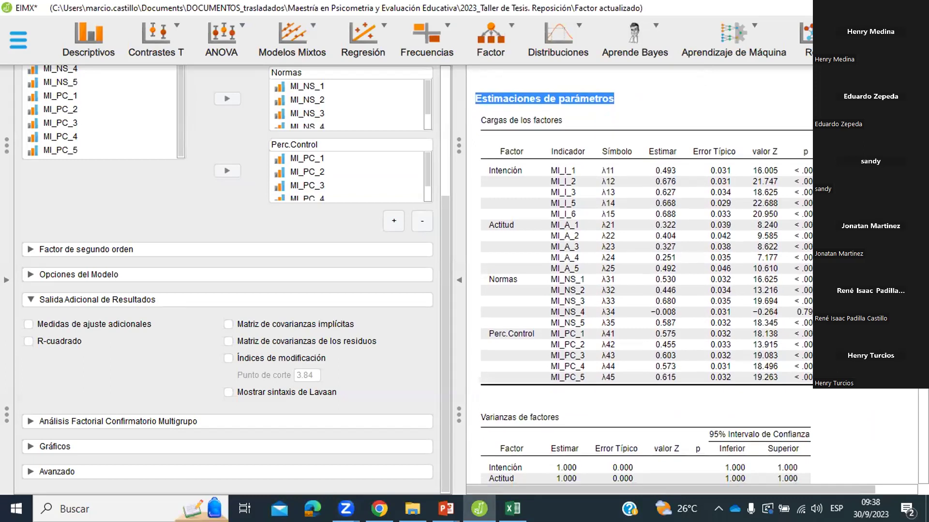
pyautogui.scroll(-5, 643, 275)
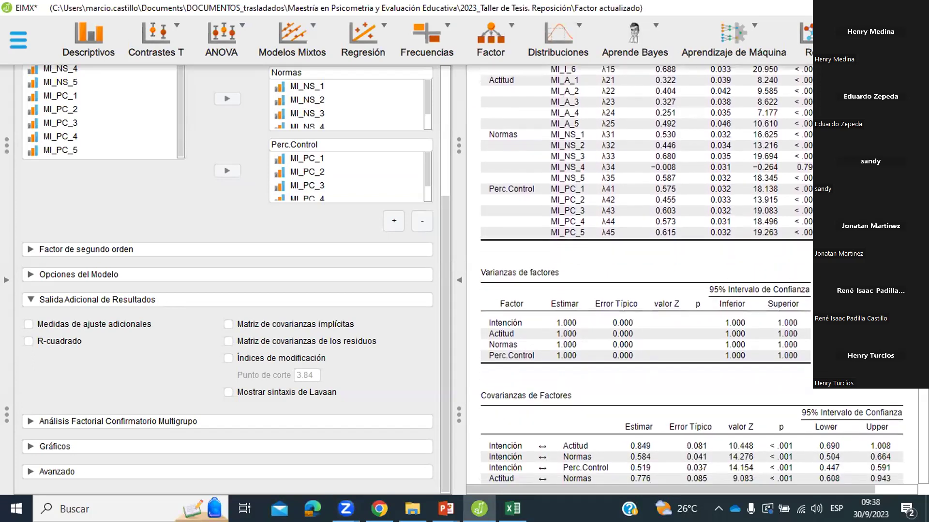
pyautogui.scroll(-3, 643, 276)
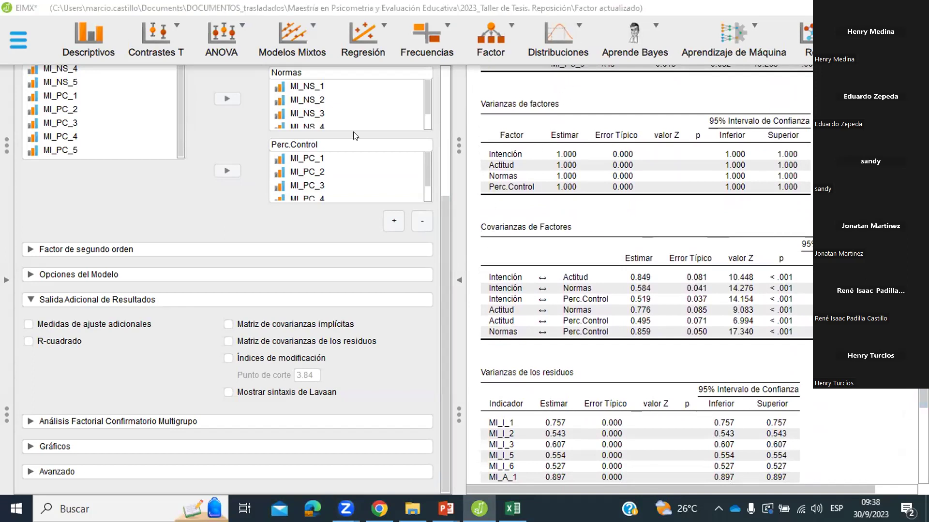
pyautogui.moveTo(473, 227)
pyautogui.mouseDown()
pyautogui.moveTo(535, 214)
pyautogui.moveTo(587, 218)
pyautogui.moveTo(476, 220)
pyautogui.mouseUp()
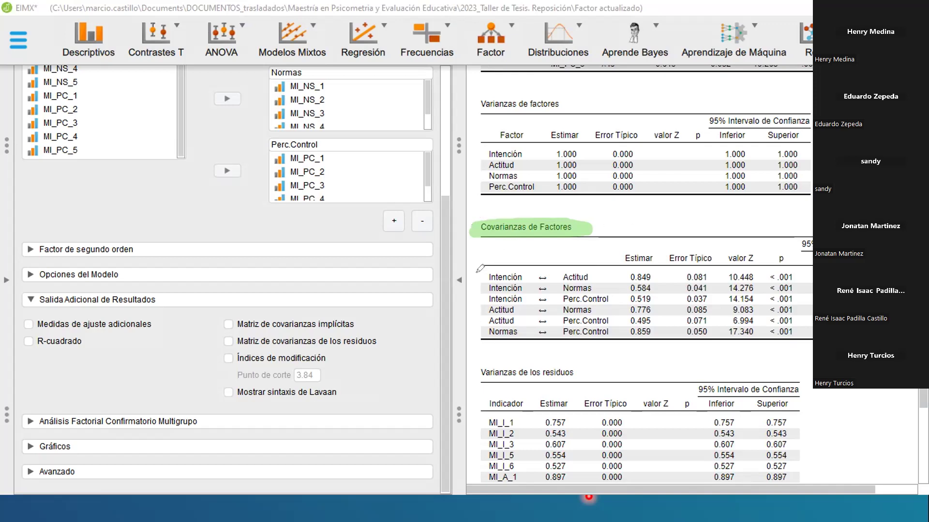
pyautogui.moveTo(478, 273); pyautogui.dragTo(576, 272)
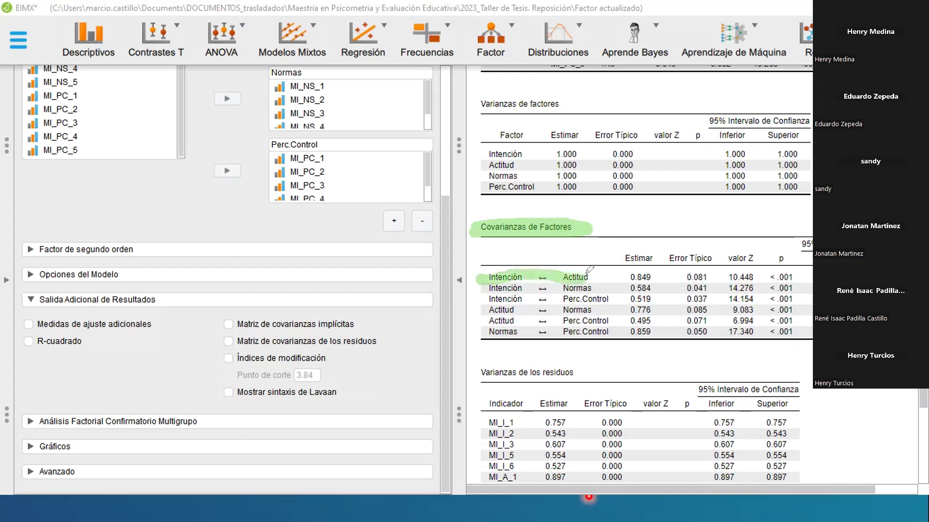
pyautogui.moveTo(620, 277); pyautogui.dragTo(657, 276)
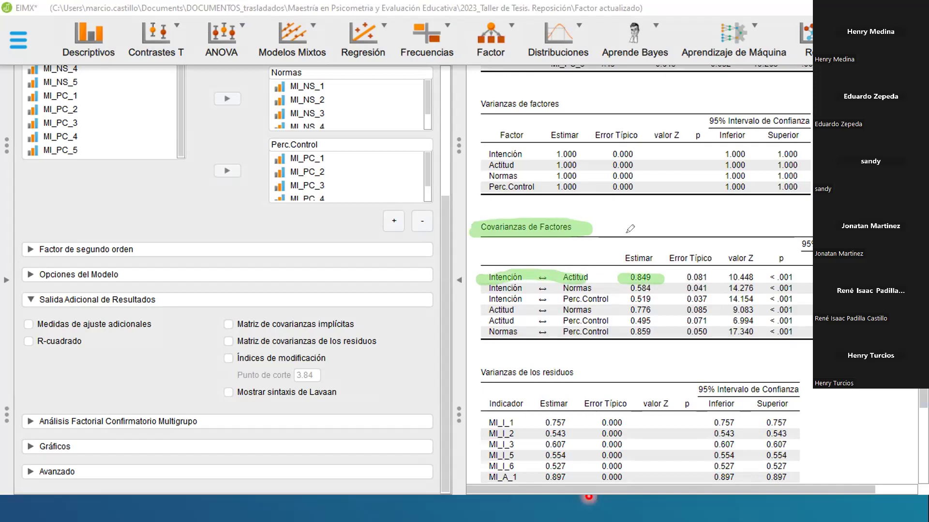
# - Highlight the p value of the Intención–Actitud covariance and the column of covariance estimates in green, and clear the annotations
pyautogui.click(762, 280)
pyautogui.moveTo(763, 279); pyautogui.dragTo(799, 276)
pyautogui.moveTo(625, 274)
pyautogui.mouseDown()
pyautogui.moveTo(625, 331)
pyautogui.moveTo(638, 358)
pyautogui.moveTo(653, 291)
pyautogui.moveTo(644, 262)
pyautogui.moveTo(629, 285)
pyautogui.moveTo(642, 352)
pyautogui.moveTo(649, 271)
pyautogui.moveTo(647, 331)
pyautogui.mouseUp()
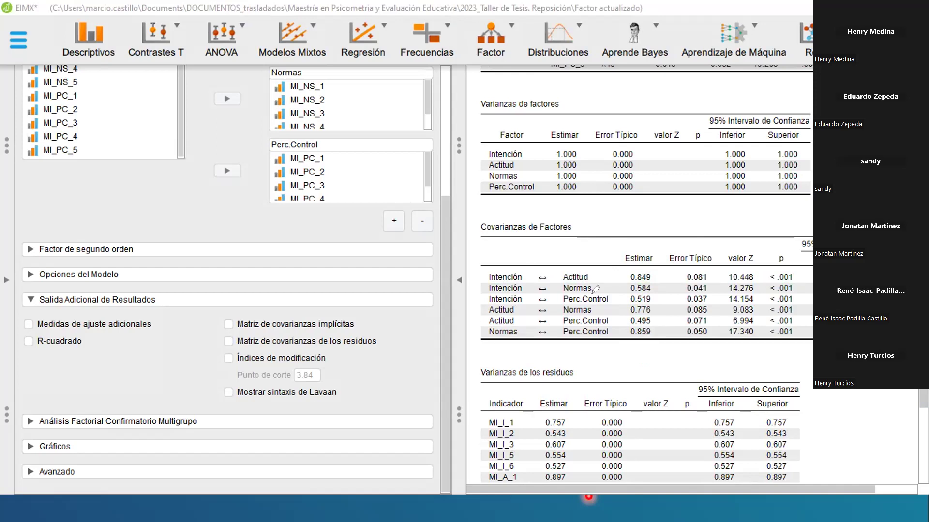
# - Mark the Estimar heading, the Intención–Actitud estimate and the Covarianzas de Factores title in green, and clear the annotations
pyautogui.click(621, 257)
pyautogui.moveTo(622, 257)
pyautogui.mouseDown()
pyautogui.moveTo(654, 258)
pyautogui.moveTo(632, 240)
pyautogui.moveTo(646, 252)
pyautogui.moveTo(658, 221)
pyautogui.mouseUp()
pyautogui.click(626, 235)
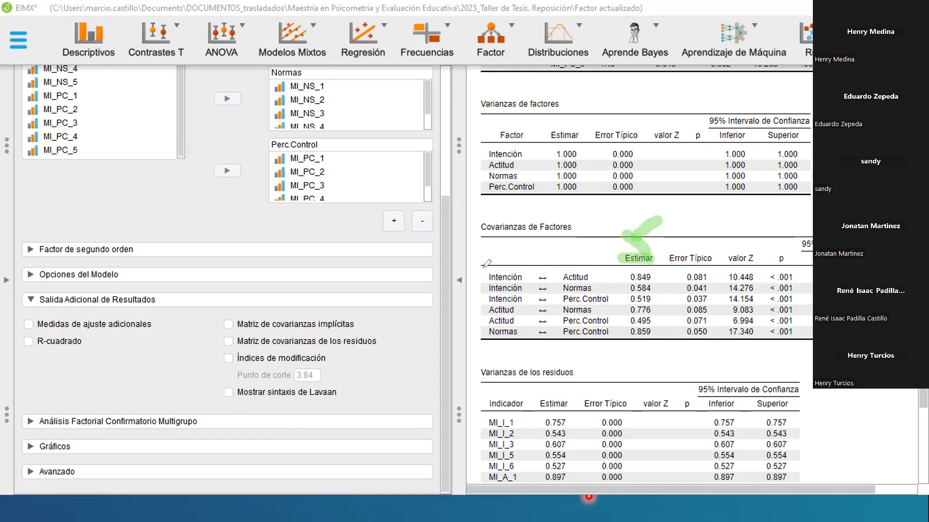
pyautogui.moveTo(621, 278); pyautogui.dragTo(657, 277)
pyautogui.moveTo(807, 276); pyautogui.dragTo(813, 277)
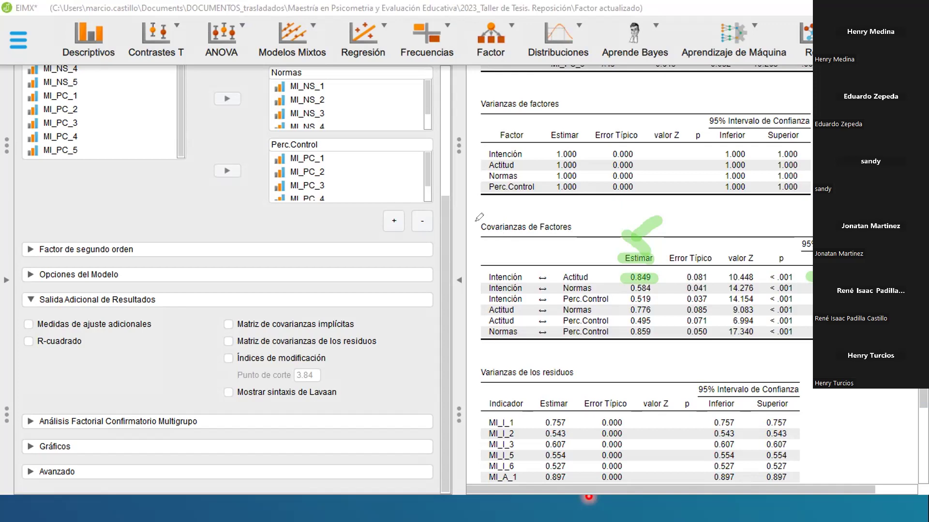
pyautogui.moveTo(476, 228); pyautogui.dragTo(579, 230)
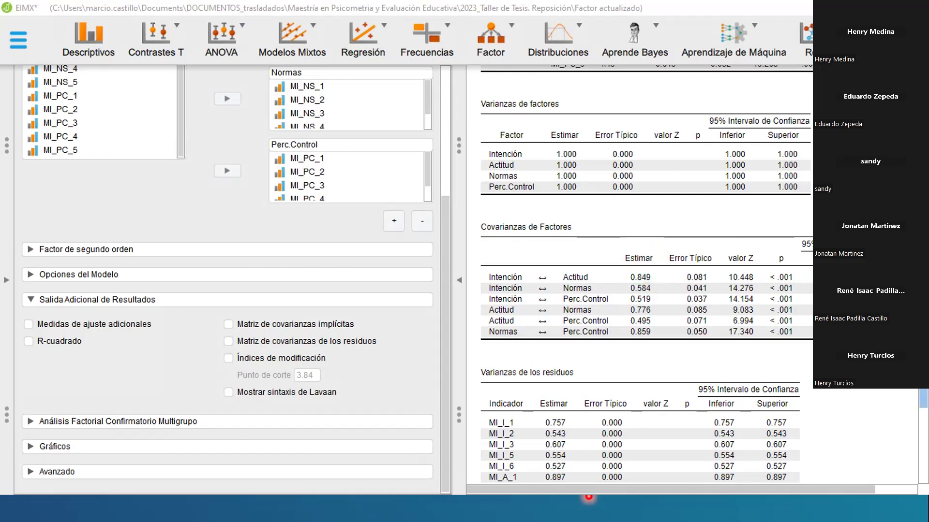
# - Examine the residual variances, the factor loadings and model fit tables, and the items assigned to each factor
pyautogui.scroll(-3, 714, 132)
pyautogui.scroll(-3, 911, 421)
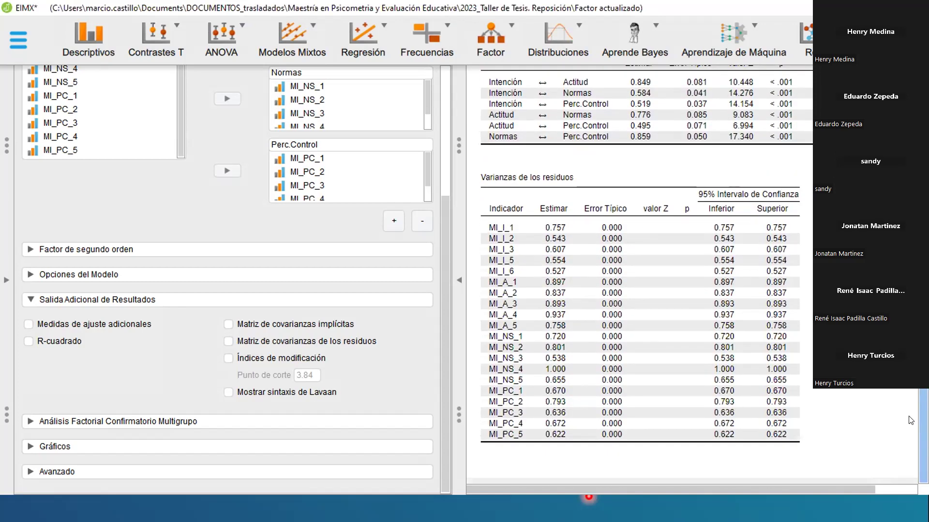
pyautogui.scroll(8, 910, 420)
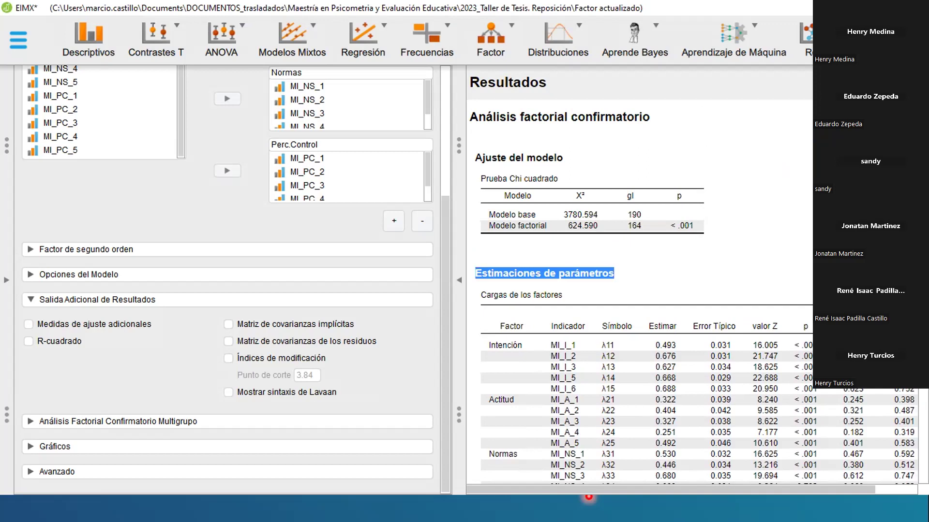
pyautogui.scroll(-3, 589, 497)
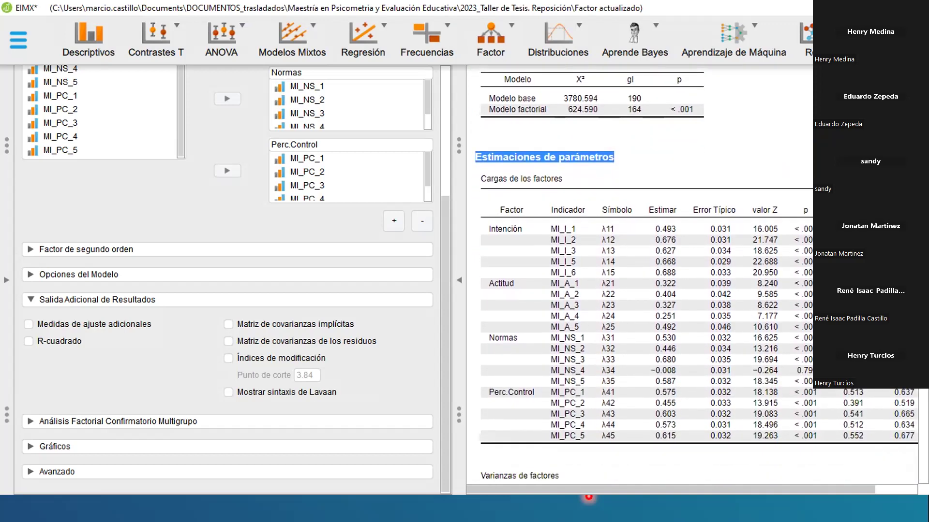
pyautogui.scroll(-1, 692, 276)
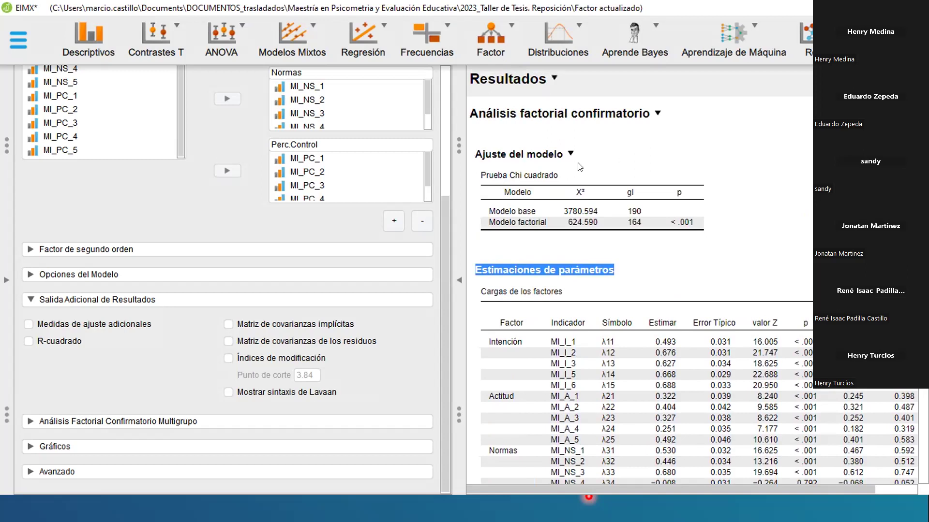
pyautogui.scroll(3, 442, 182)
pyautogui.moveTo(442, 181); pyautogui.dragTo(442, 92)
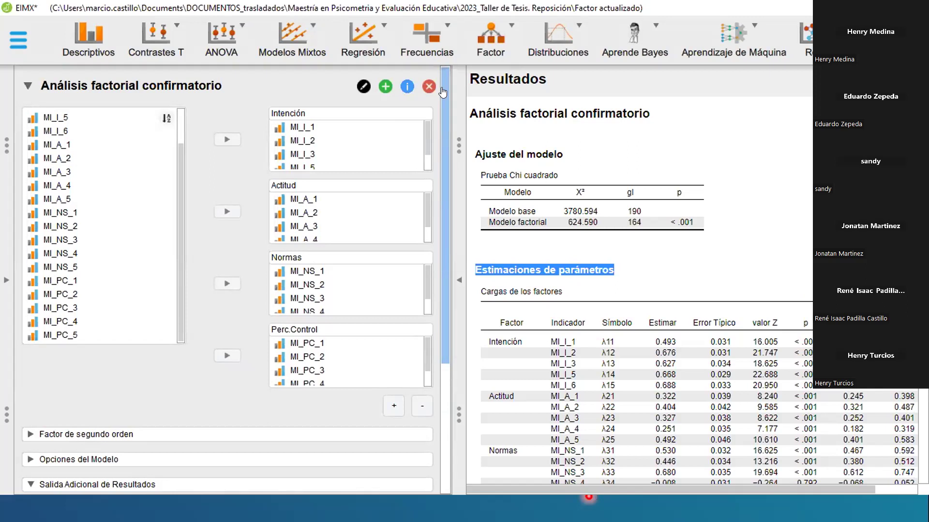
pyautogui.moveTo(442, 92); pyautogui.dragTo(422, 221)
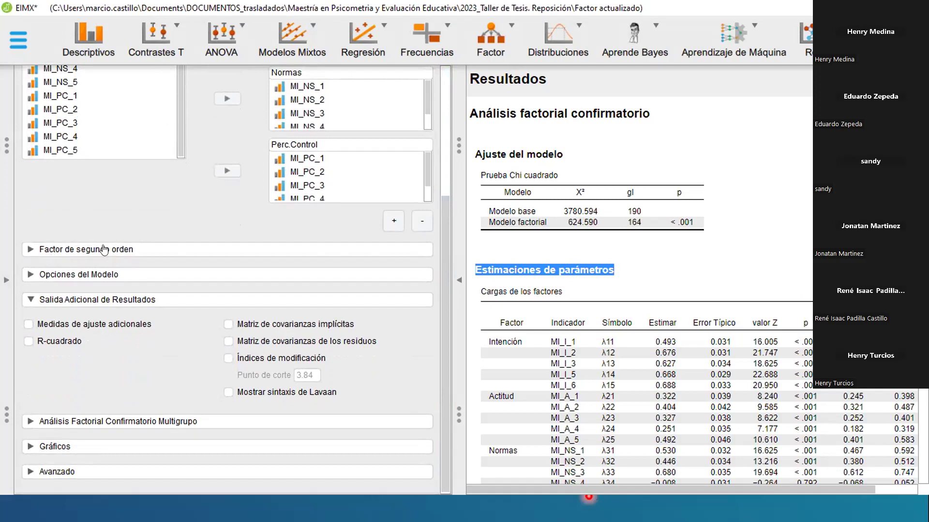
# - Assign Intención, Actitud, Normas and Perc.Control to the second-order factor of the confirmatory factor analysis
pyautogui.click(74, 250)
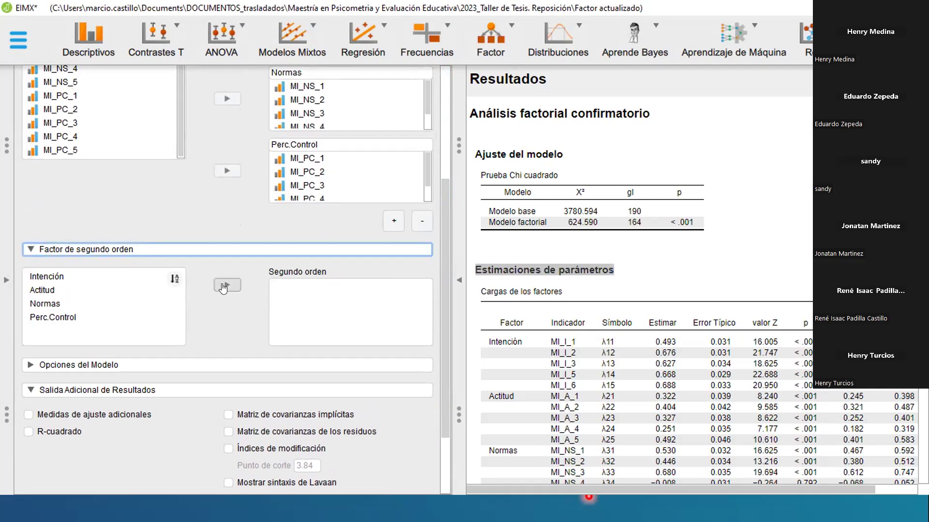
pyautogui.click(51, 280)
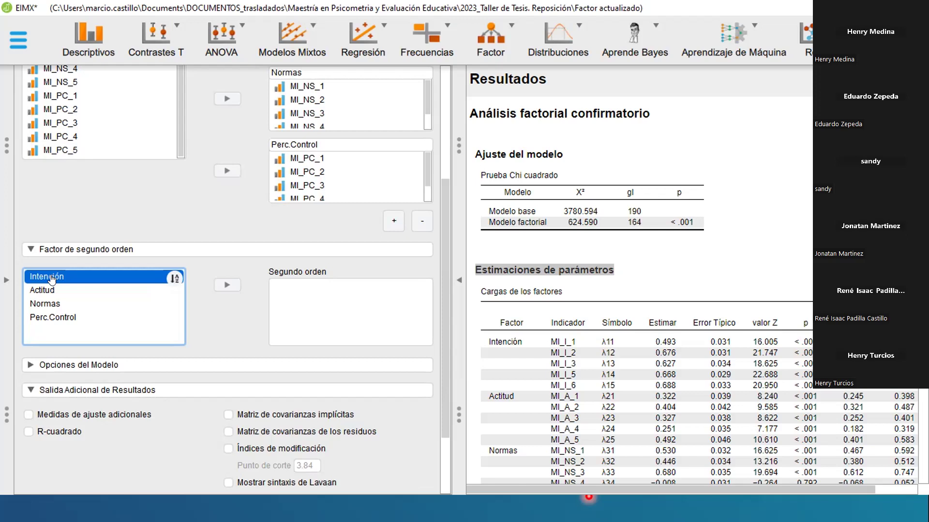
pyautogui.moveTo(51, 280); pyautogui.dragTo(52, 318)
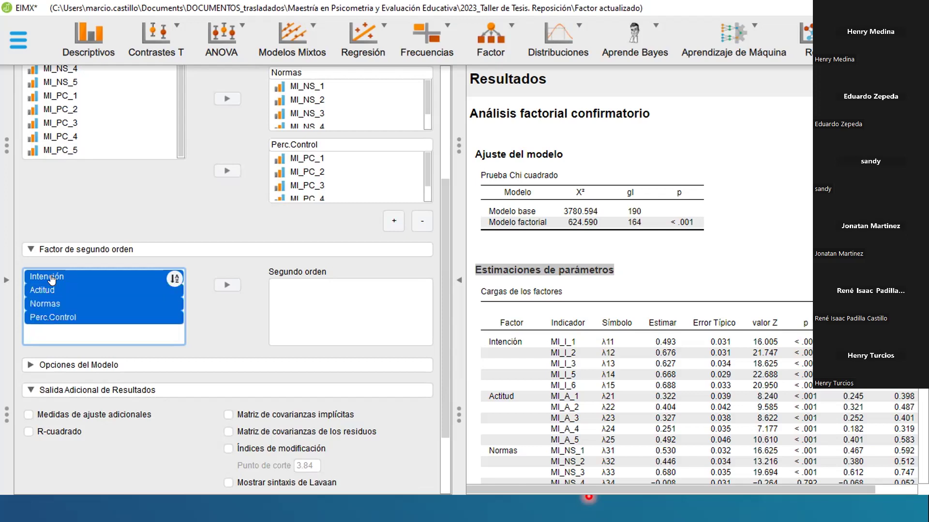
pyautogui.click(227, 284)
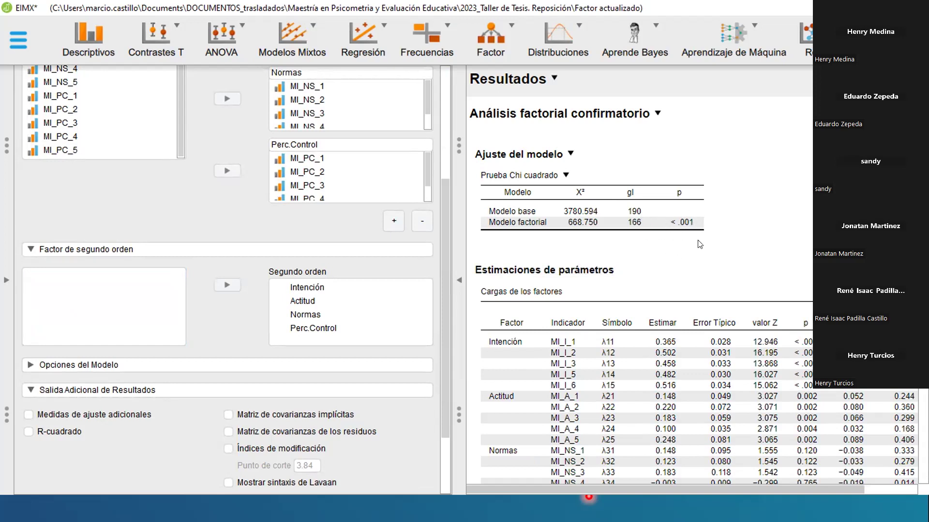
# - With the second-order loadings table in view, sketch a green circled G with four lines radiating from it over the analysis settings
pyautogui.scroll(-5, 692, 276)
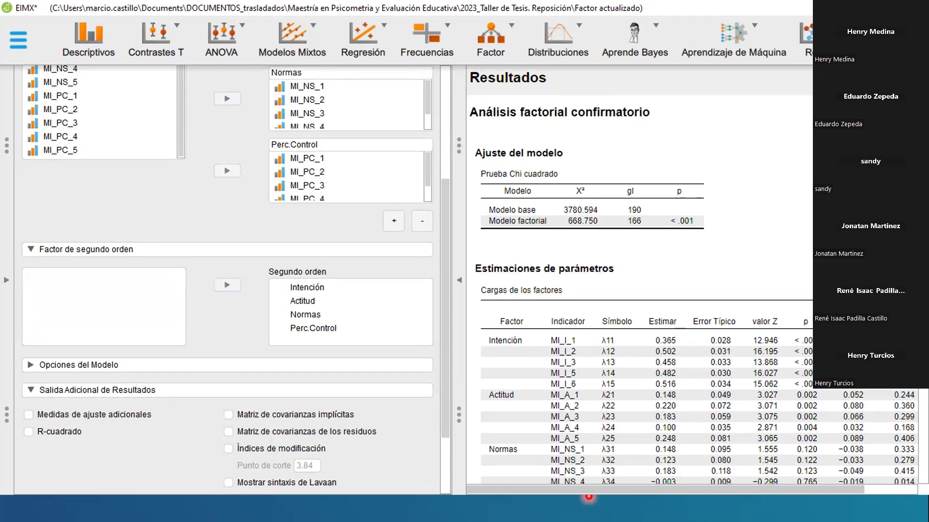
pyautogui.scroll(-3, 692, 276)
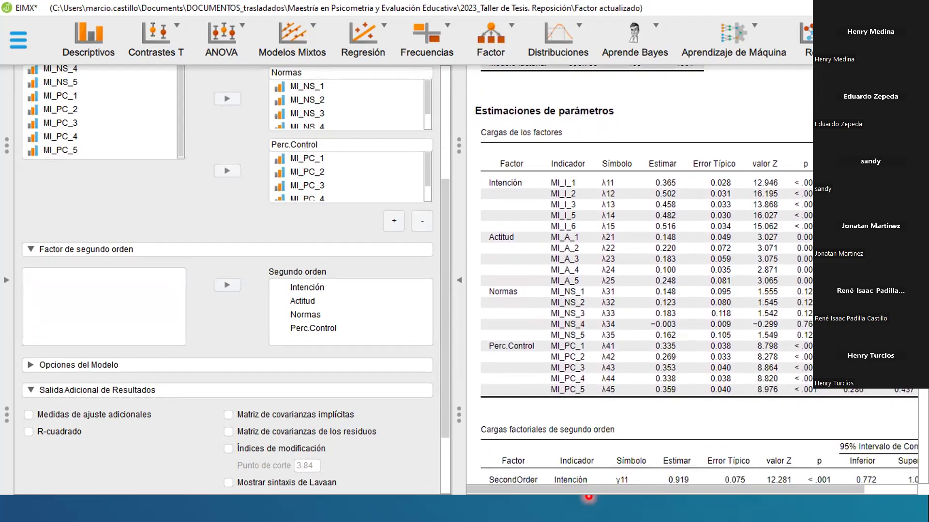
pyautogui.scroll(-2, 692, 276)
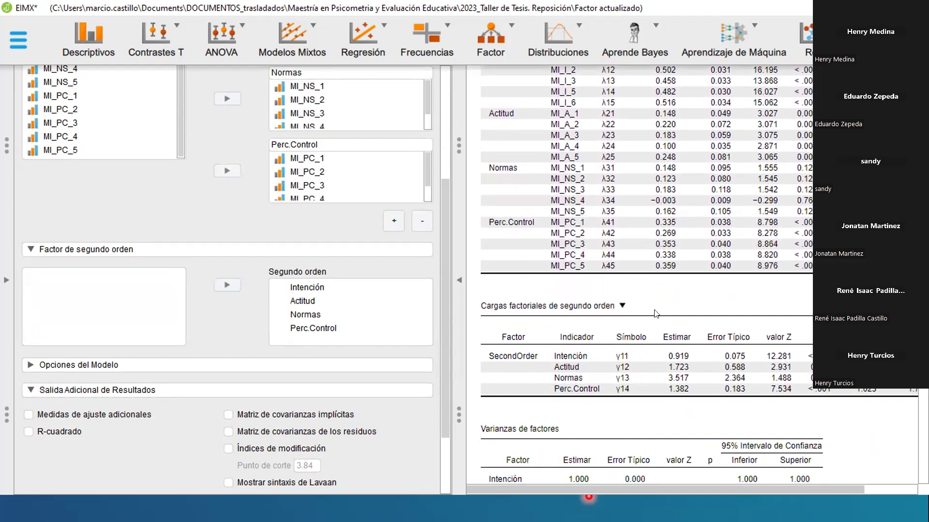
pyautogui.moveTo(477, 310)
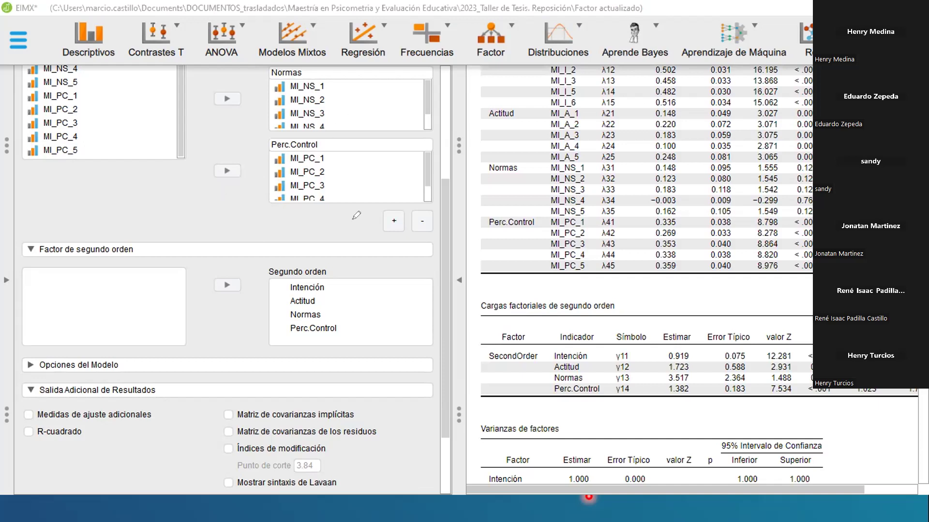
pyautogui.moveTo(231, 204)
pyautogui.mouseDown()
pyautogui.moveTo(201, 220)
pyautogui.moveTo(234, 259)
pyautogui.moveTo(272, 211)
pyautogui.moveTo(213, 201)
pyautogui.moveTo(244, 235)
pyautogui.moveTo(242, 220)
pyautogui.moveTo(228, 239)
pyautogui.moveTo(213, 361)
pyautogui.mouseUp()
pyautogui.click(230, 217)
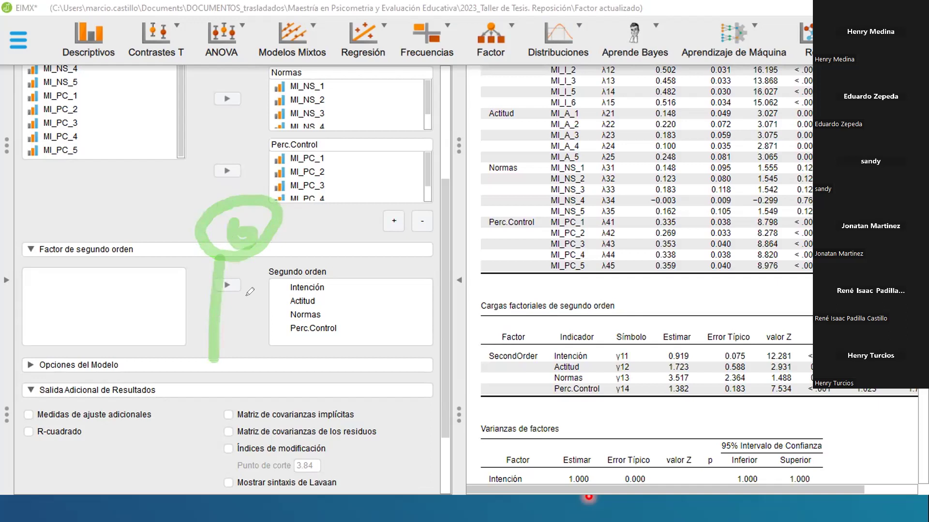
pyautogui.moveTo(246, 244)
pyautogui.mouseDown()
pyautogui.moveTo(270, 270)
pyautogui.moveTo(334, 304)
pyautogui.mouseUp()
pyautogui.moveTo(277, 221); pyautogui.dragTo(394, 266)
pyautogui.moveTo(272, 193); pyautogui.dragTo(458, 152)
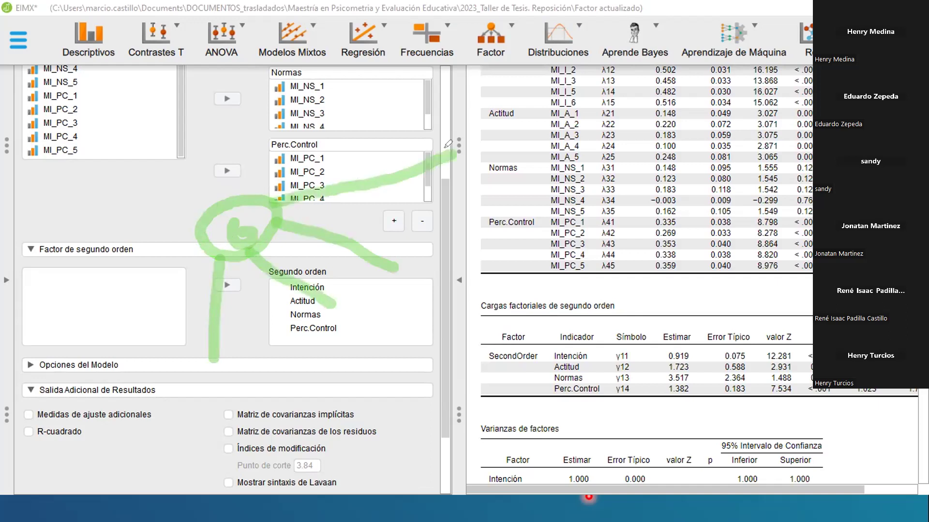
# - Draw a green circle at the end of each of the four lines to represent the first-order factors
pyautogui.moveTo(214, 347)
pyautogui.mouseDown()
pyautogui.moveTo(179, 352)
pyautogui.moveTo(191, 438)
pyautogui.moveTo(215, 350)
pyautogui.mouseUp()
pyautogui.moveTo(323, 296)
pyautogui.mouseDown()
pyautogui.moveTo(326, 356)
pyautogui.moveTo(358, 296)
pyautogui.moveTo(330, 293)
pyautogui.mouseUp()
pyautogui.moveTo(418, 241)
pyautogui.mouseDown()
pyautogui.moveTo(394, 278)
pyautogui.moveTo(453, 238)
pyautogui.moveTo(416, 241)
pyautogui.mouseUp()
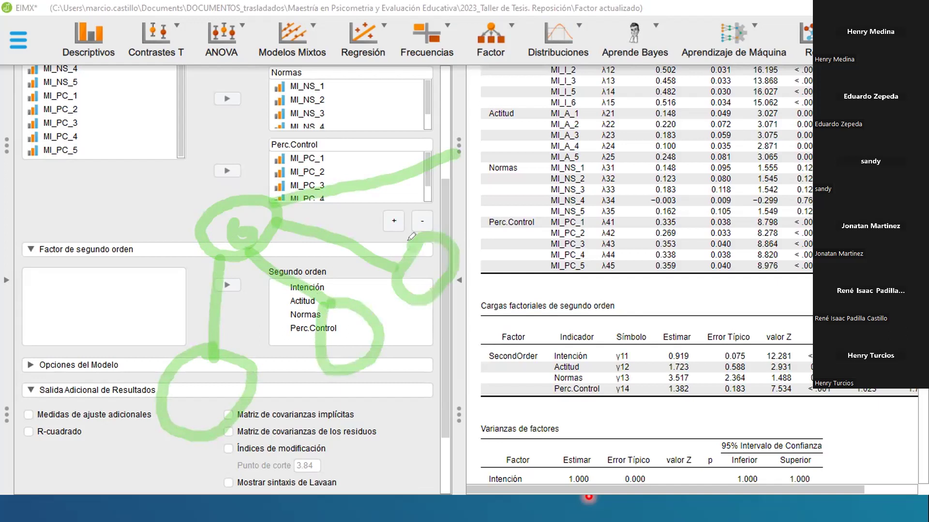
pyautogui.click(458, 131)
pyautogui.moveTo(458, 131)
pyautogui.mouseDown()
pyautogui.moveTo(479, 181)
pyautogui.moveTo(465, 124)
pyautogui.moveTo(454, 124)
pyautogui.mouseUp()
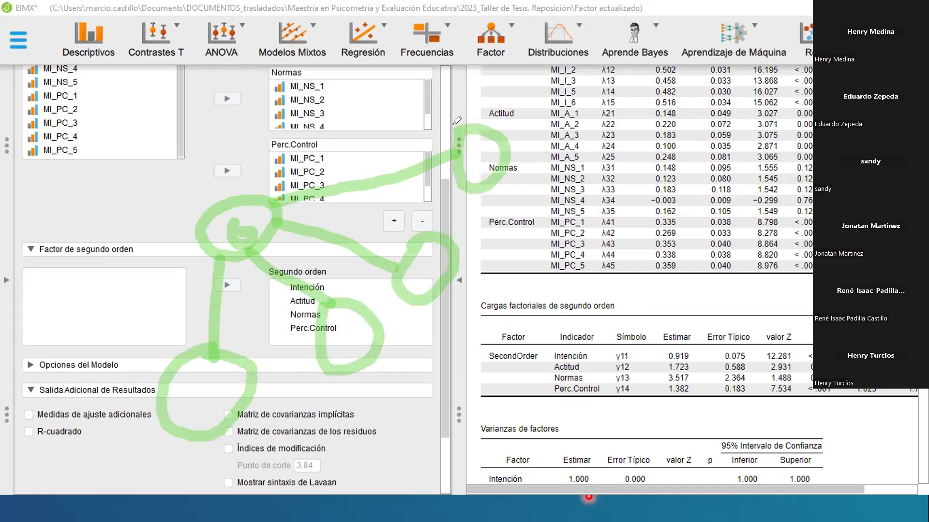
# - Draw short green lines outward from each of the four first-order factor circles to represent their items
pyautogui.moveTo(166, 441)
pyautogui.mouseDown()
pyautogui.moveTo(165, 423)
pyautogui.moveTo(156, 466)
pyautogui.mouseUp()
pyautogui.moveTo(188, 432)
pyautogui.mouseDown()
pyautogui.moveTo(199, 457)
pyautogui.moveTo(215, 433)
pyautogui.moveTo(245, 458)
pyautogui.mouseUp()
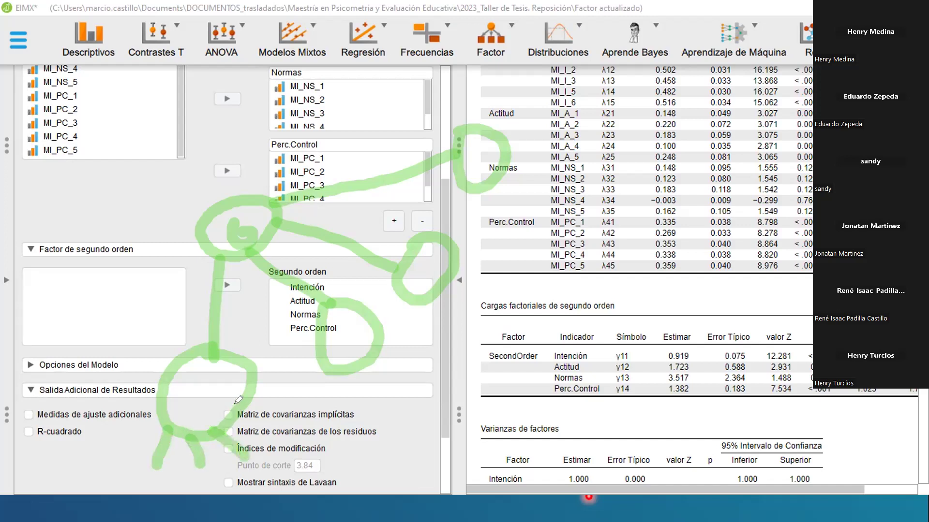
pyautogui.moveTo(341, 366); pyautogui.dragTo(364, 413)
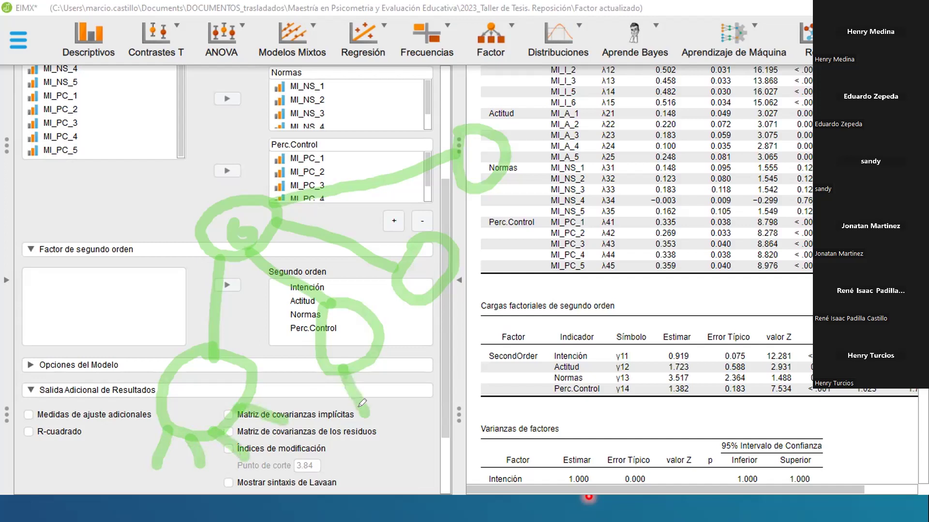
pyautogui.moveTo(376, 351); pyautogui.dragTo(410, 387)
pyautogui.moveTo(434, 283); pyautogui.dragTo(450, 316)
pyautogui.moveTo(455, 270); pyautogui.dragTo(489, 297)
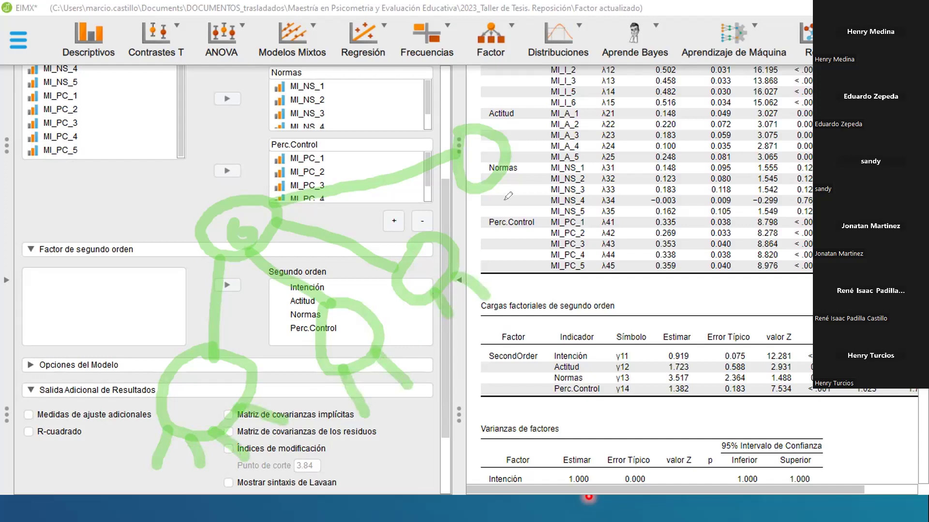
pyautogui.moveTo(491, 175); pyautogui.dragTo(526, 200)
pyautogui.moveTo(500, 152); pyautogui.dragTo(536, 157)
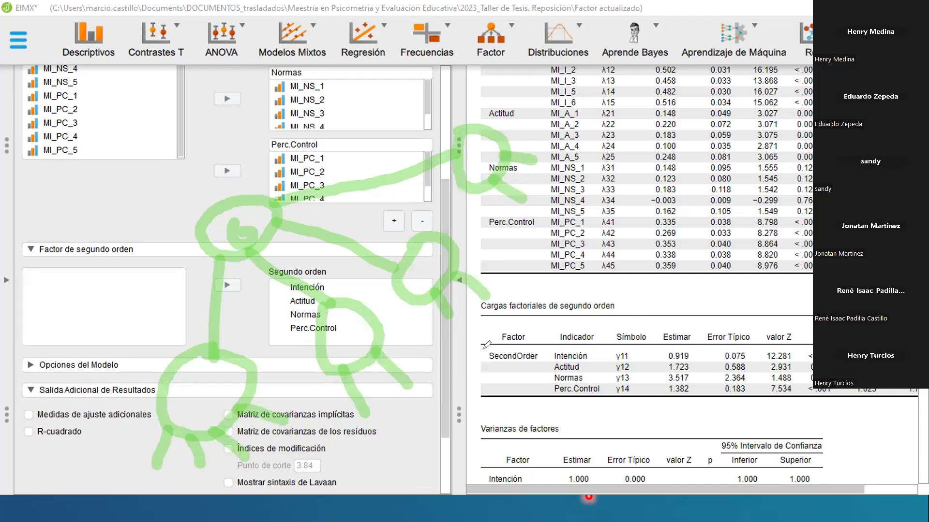
# - Highlight the SecondOrder label and its four second-order loading estimates in green, and clear all annotations
pyautogui.moveTo(481, 349); pyautogui.dragTo(533, 347)
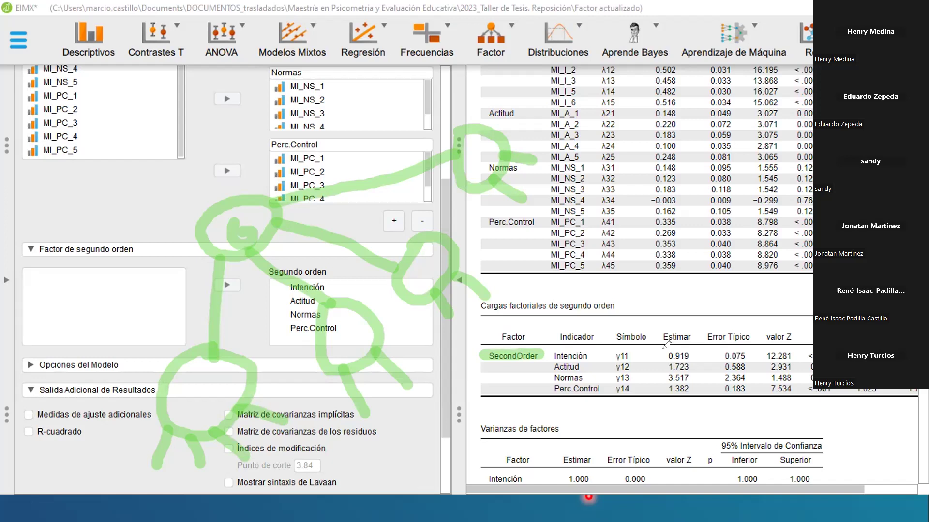
pyautogui.moveTo(664, 356)
pyautogui.mouseDown()
pyautogui.moveTo(695, 358)
pyautogui.moveTo(657, 367)
pyautogui.moveTo(695, 368)
pyautogui.moveTo(687, 378)
pyautogui.moveTo(697, 378)
pyautogui.moveTo(670, 389)
pyautogui.moveTo(699, 390)
pyautogui.mouseUp()
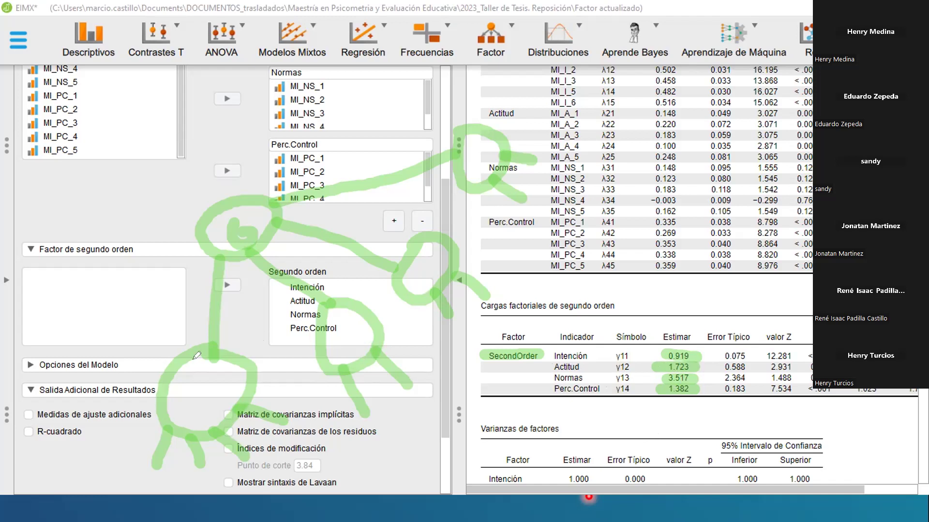
pyautogui.click(189, 389)
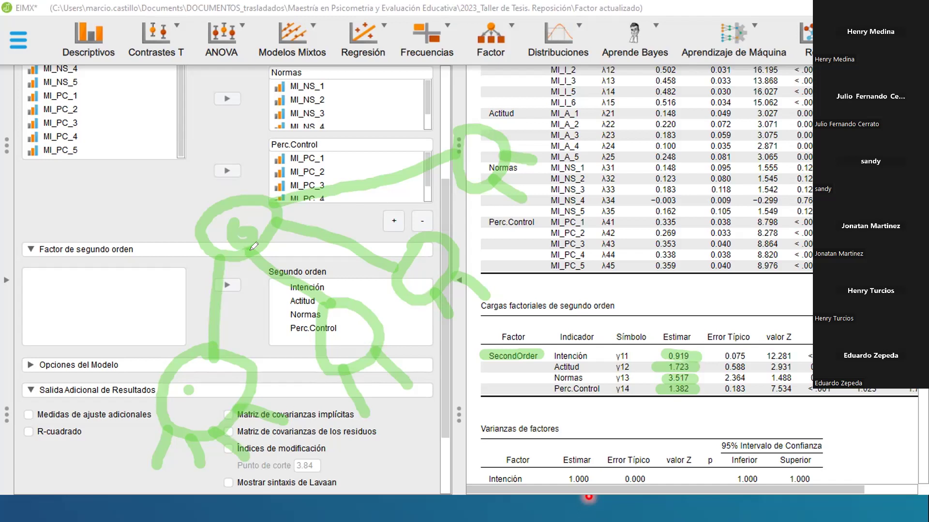
pyautogui.click(401, 141)
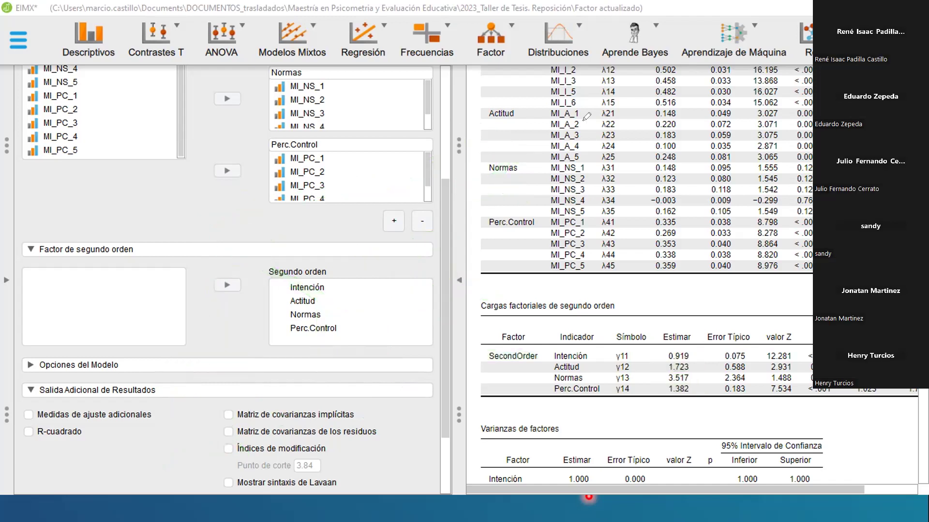
# - Review the item lists of the first-order factors and remove the four-factor confirmatory factor analysis
pyautogui.moveTo(441, 232); pyautogui.dragTo(436, 113)
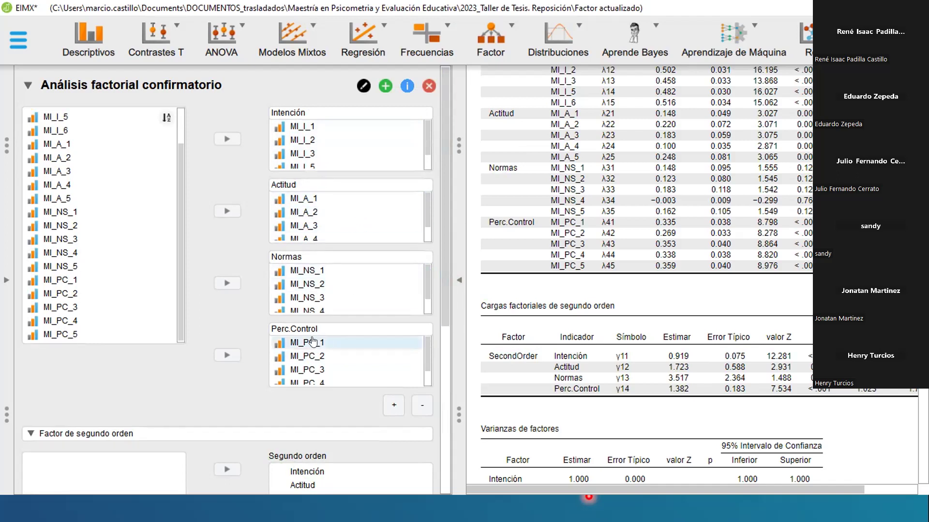
pyautogui.doubleClick(311, 106)
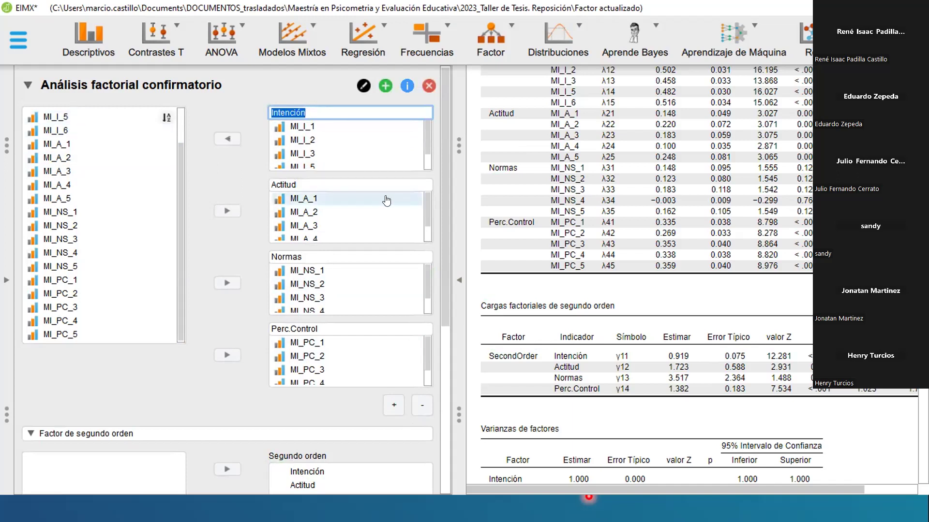
pyautogui.moveTo(427, 204); pyautogui.dragTo(429, 239)
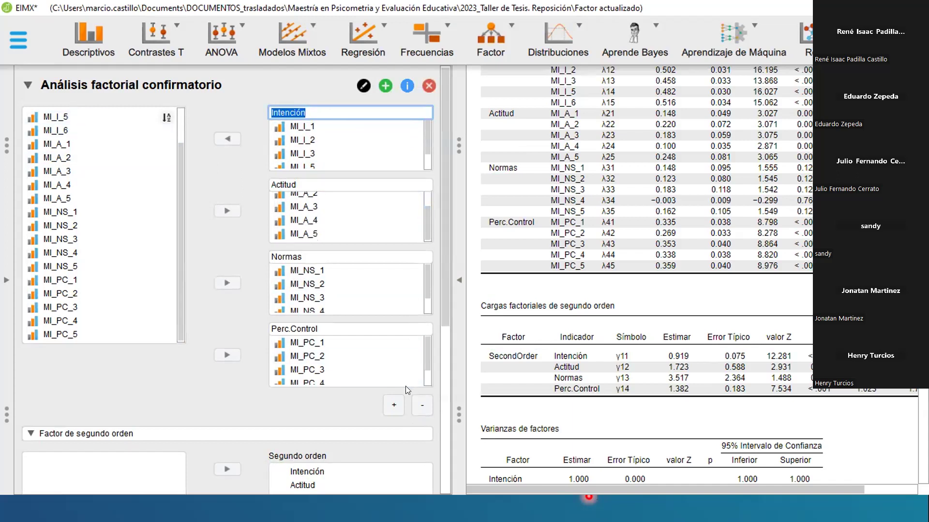
pyautogui.click(364, 326)
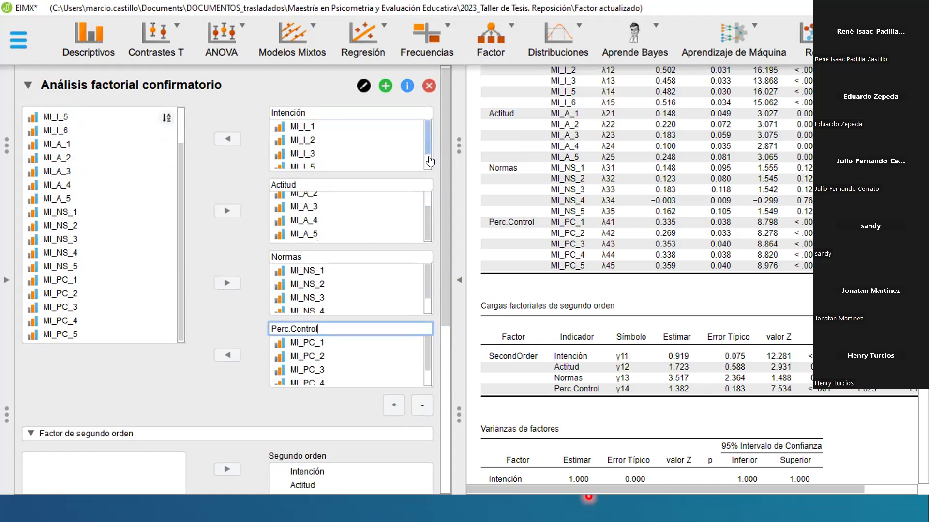
pyautogui.click(427, 85)
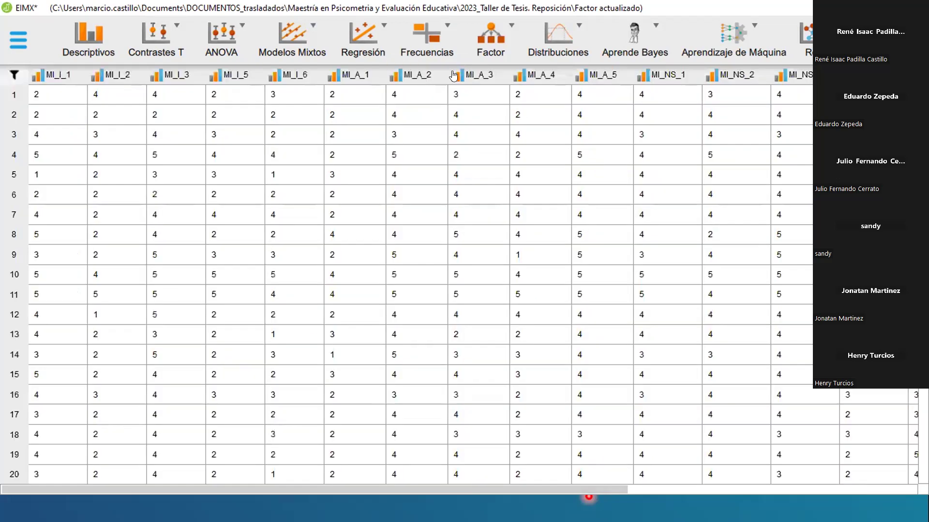
# - Start a new confirmatory factor analysis and assign all items from MI_I_1 to MI_PC_5 to Factor 1
pyautogui.click(486, 62)
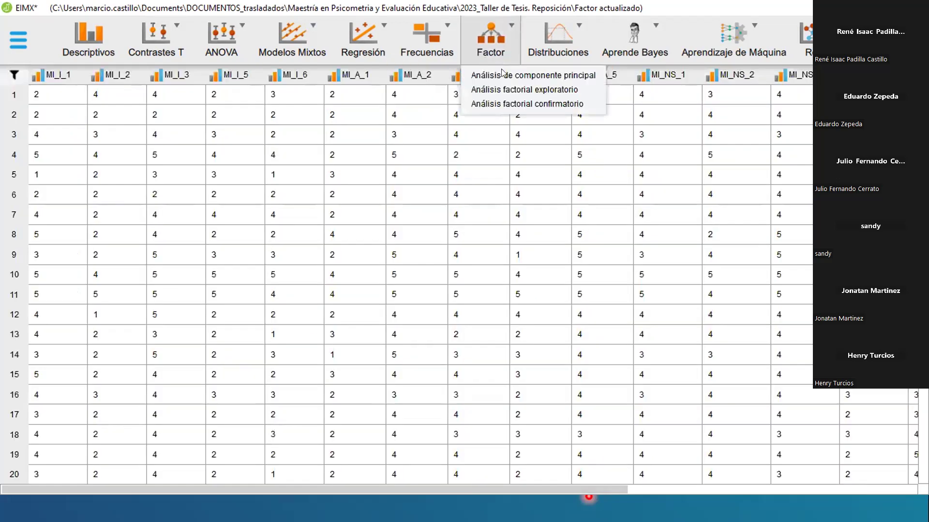
pyautogui.click(498, 103)
pyautogui.click(93, 117)
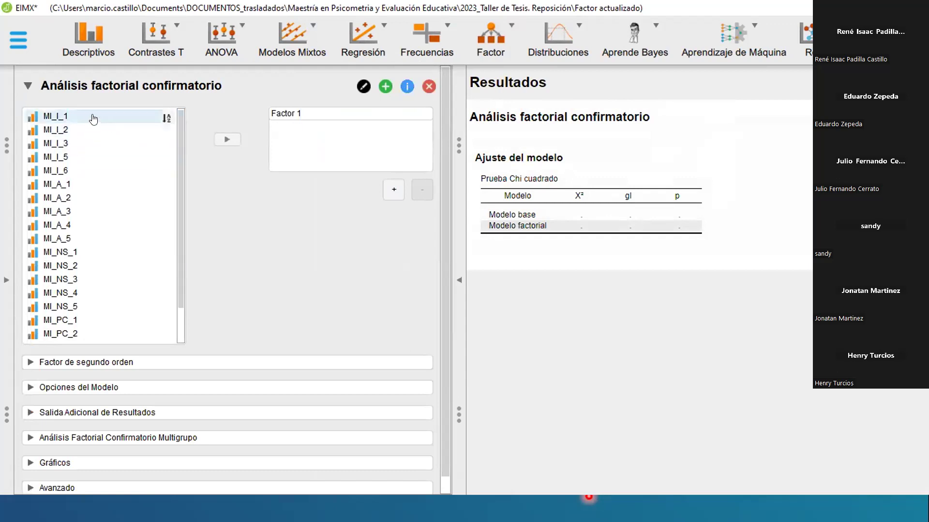
pyautogui.hotkey('shift', 'Down')
pyautogui.hotkey('shift', 'Down')
pyautogui.hotkey('shift', 'Down')
pyautogui.hotkey('shift', 'Down')
pyautogui.hotkey('shift', 'Down')
pyautogui.hotkey('shift', 'Down')
pyautogui.hotkey('shift', 'Down')
pyautogui.hotkey('shift', 'Down')
pyautogui.hotkey('shift', 'Down')
pyautogui.hotkey('shift', 'Down')
pyautogui.hotkey('shift', 'Down')
pyautogui.hotkey('shift', 'Down')
pyautogui.hotkey('shift', 'Down')
pyautogui.hotkey('shift', 'Down')
pyautogui.hotkey('shift', 'Down')
pyautogui.hotkey('shift', 'Down')
pyautogui.hotkey('shift', 'Down')
pyautogui.hotkey('shift', 'Down')
pyautogui.hotkey('shift', 'Down')
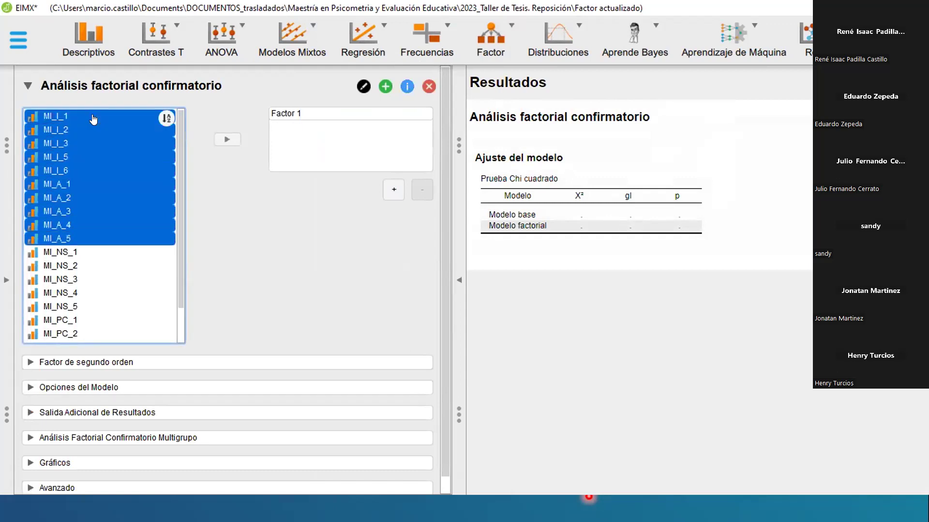
pyautogui.click(226, 140)
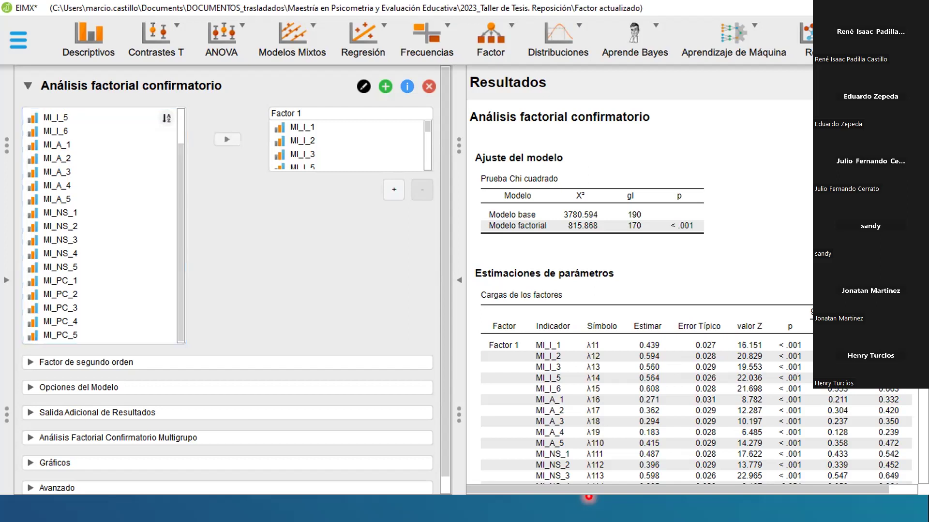
# - Examine the one-factor model's fit and factor loadings tables, and look through its available plot options
pyautogui.scroll(-4, 629, 290)
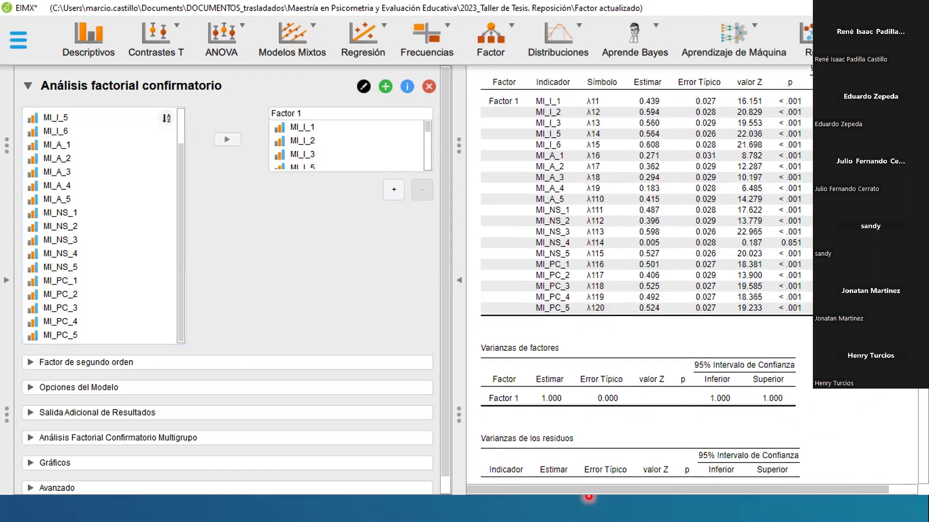
pyautogui.scroll(-2, 589, 497)
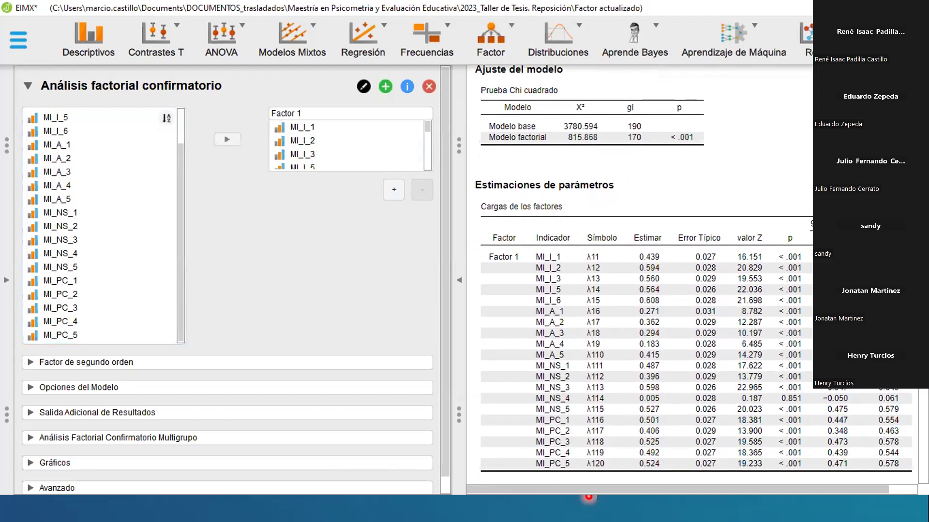
pyautogui.scroll(2, 588, 497)
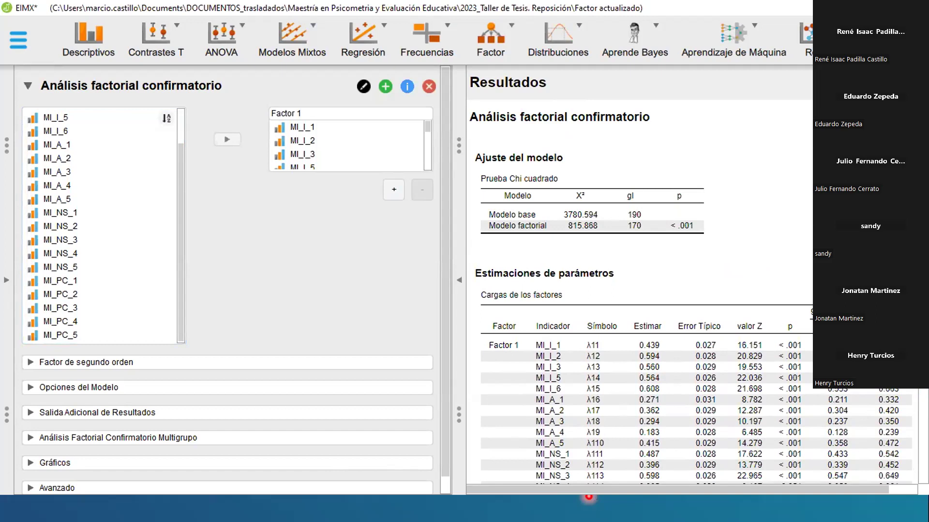
pyautogui.scroll(-1, 439, 289)
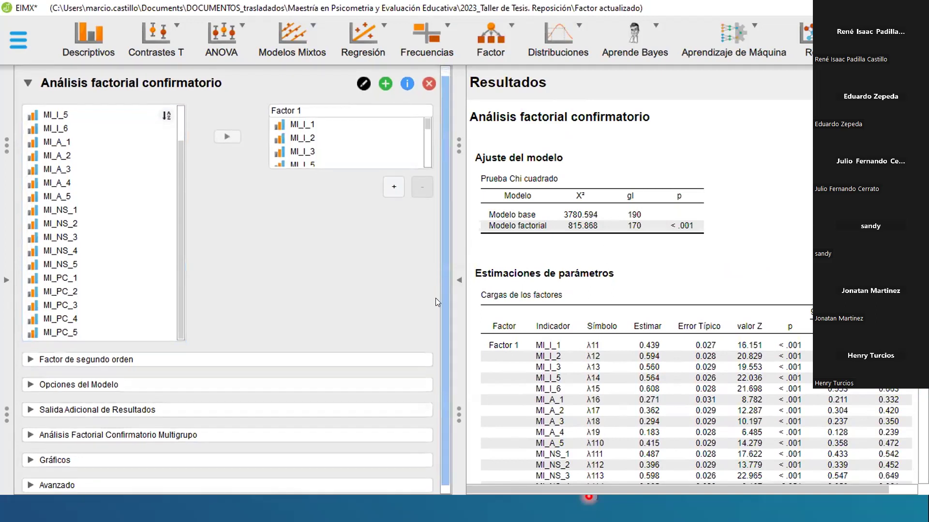
pyautogui.scroll(-1, 439, 290)
pyautogui.click(62, 448)
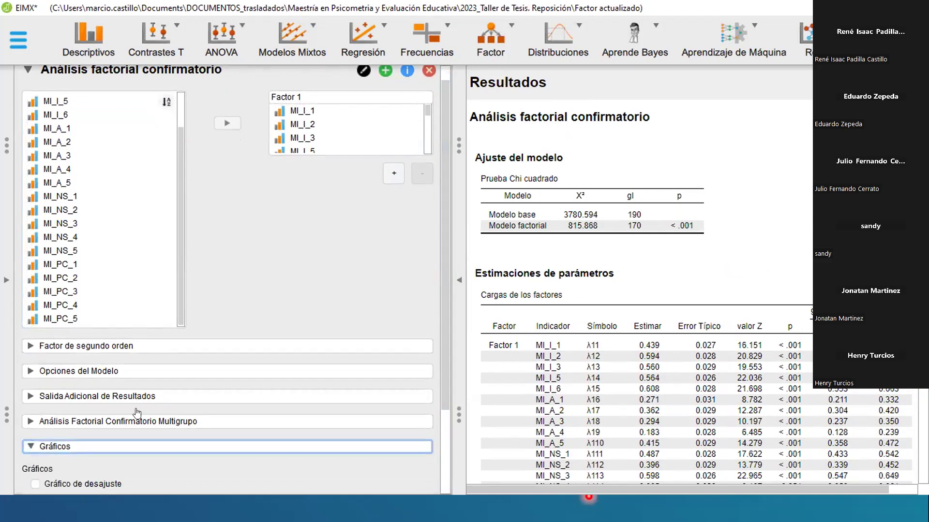
pyautogui.scroll(-3, 428, 371)
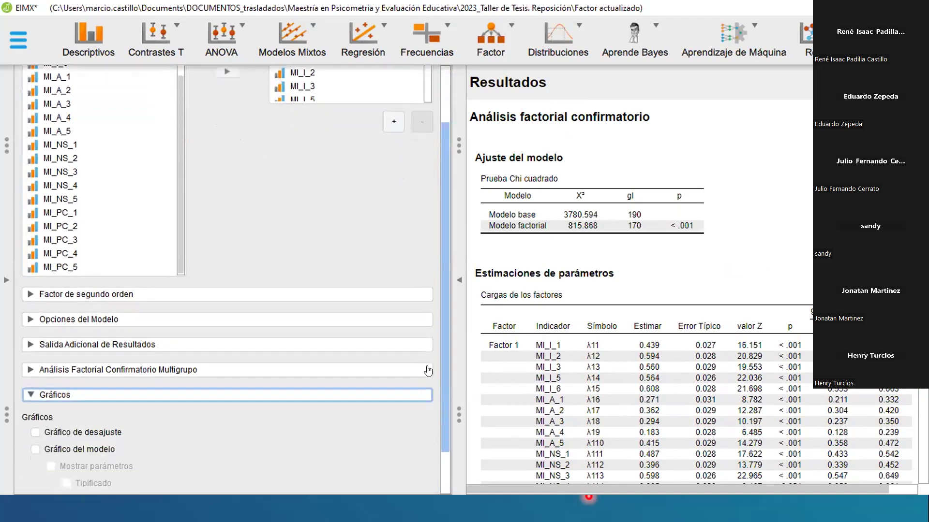
pyautogui.scroll(5, 445, 193)
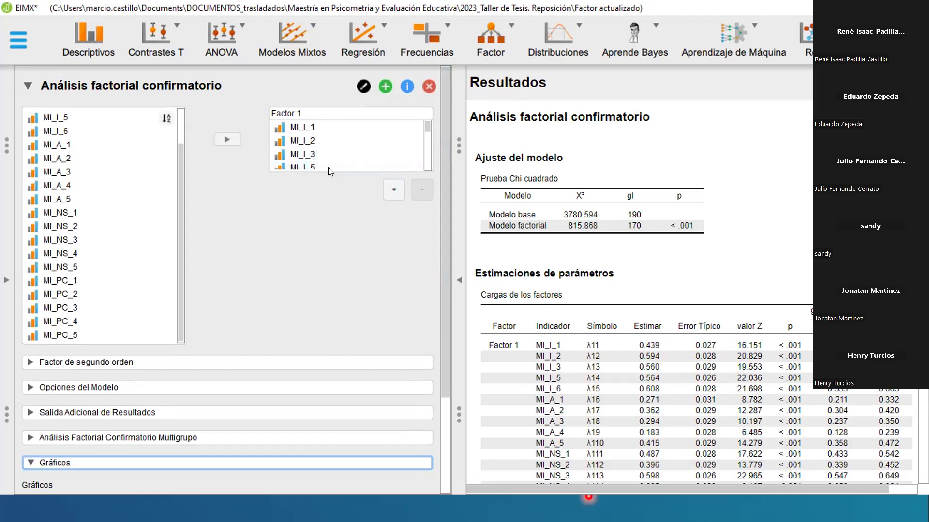
# - Rename Factor 1 as Intención general
pyautogui.doubleClick(302, 113)
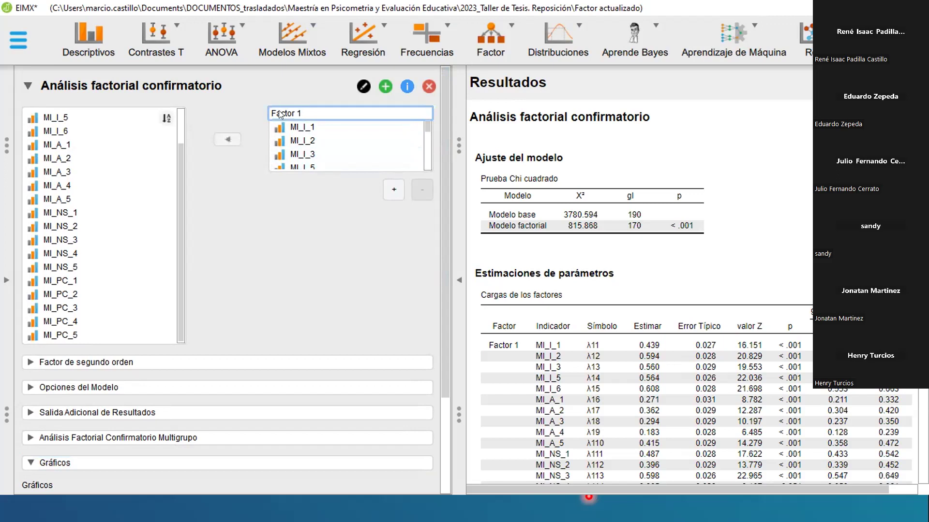
pyautogui.write('Intención general')
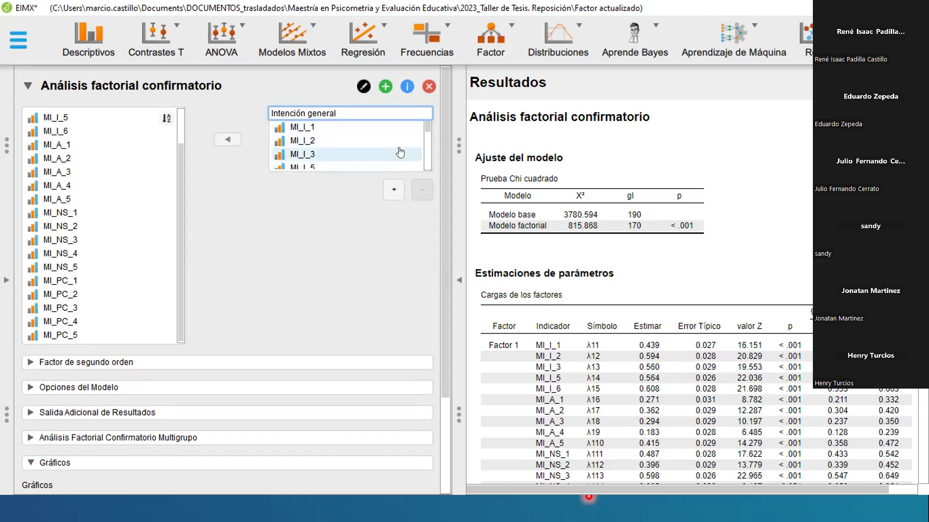
pyautogui.click(320, 233)
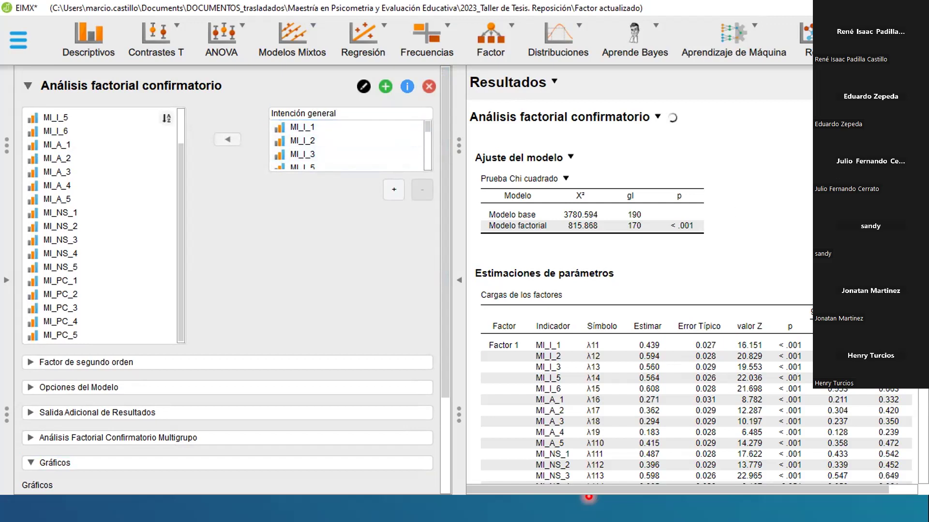
# - Review the Intención general loadings, remove that one-factor analysis, and start an exploratory factor analysis
pyautogui.scroll(-3, 667, 194)
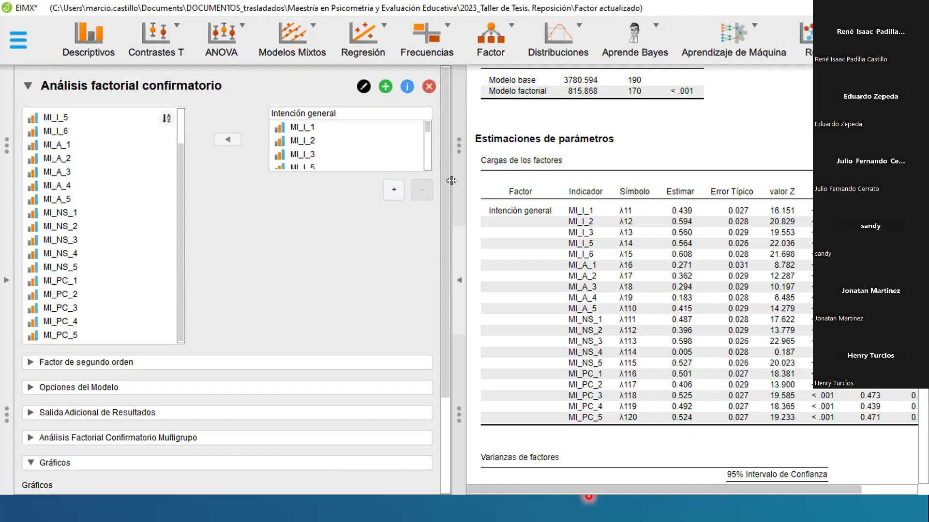
pyautogui.click(429, 86)
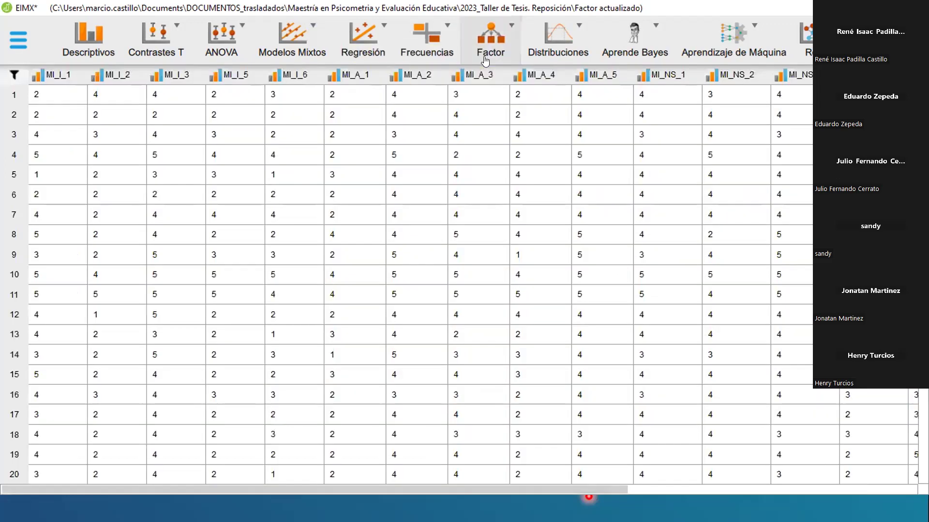
pyautogui.click(485, 62)
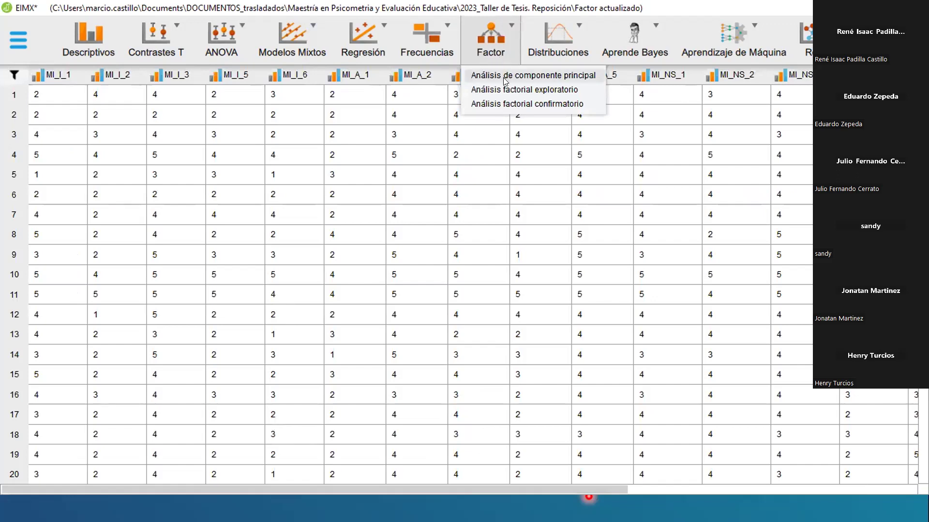
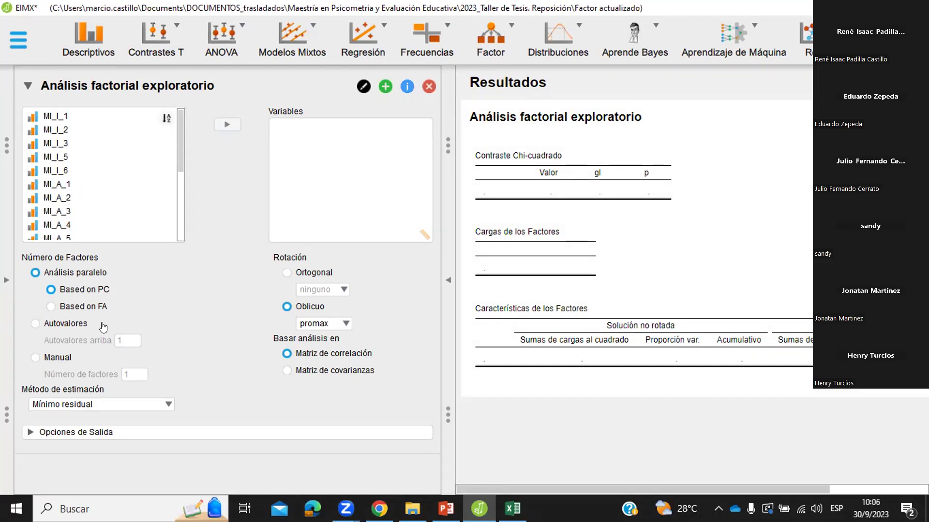
# - Try to assign all items from MI_I_1 to MI_PC_5 as variables of the exploratory factor analysis
pyautogui.click(54, 115)
pyautogui.hotkey('shift', 'Down')
pyautogui.hotkey('shift', 'Down')
pyautogui.hotkey('shift', 'Down')
pyautogui.hotkey('shift', 'Down')
pyautogui.hotkey('shift', 'Down')
pyautogui.hotkey('shift', 'Down')
pyautogui.hotkey('shift', 'Down')
pyautogui.hotkey('shift', 'Down')
pyautogui.hotkey('shift', 'Down')
pyautogui.hotkey('shift', 'Down')
pyautogui.hotkey('shift', 'Down')
pyautogui.hotkey('shift', 'Down')
pyautogui.hotkey('shift', 'Down')
pyautogui.hotkey('shift', 'Down')
pyautogui.hotkey('shift', 'Down')
pyautogui.hotkey('shift', 'Down')
pyautogui.hotkey('shift', 'Down')
pyautogui.hotkey('shift', 'Down')
pyautogui.hotkey('shift', 'Down')
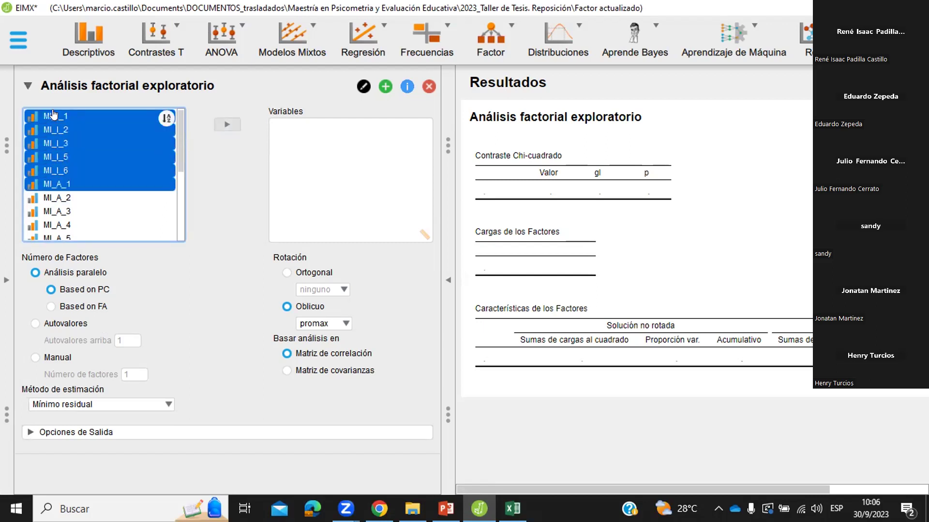
pyautogui.click(235, 125)
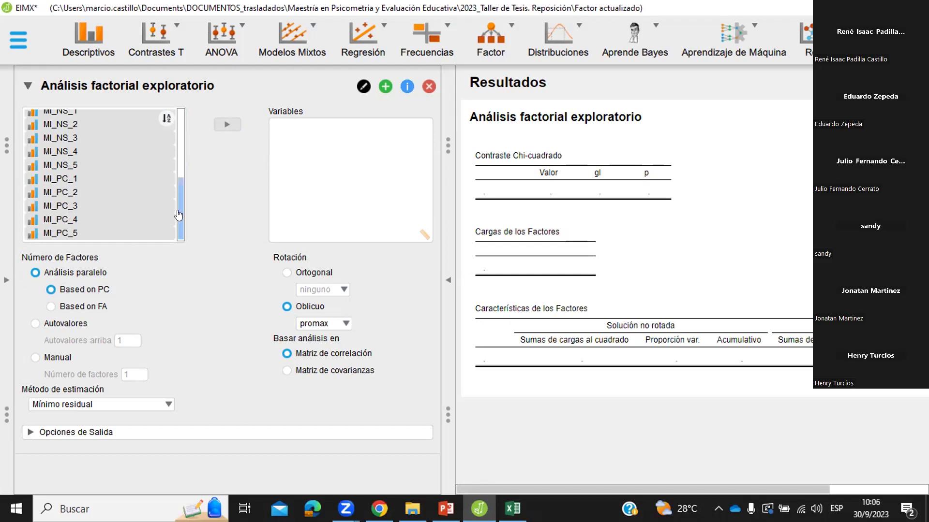
pyautogui.moveTo(178, 213); pyautogui.dragTo(175, 149)
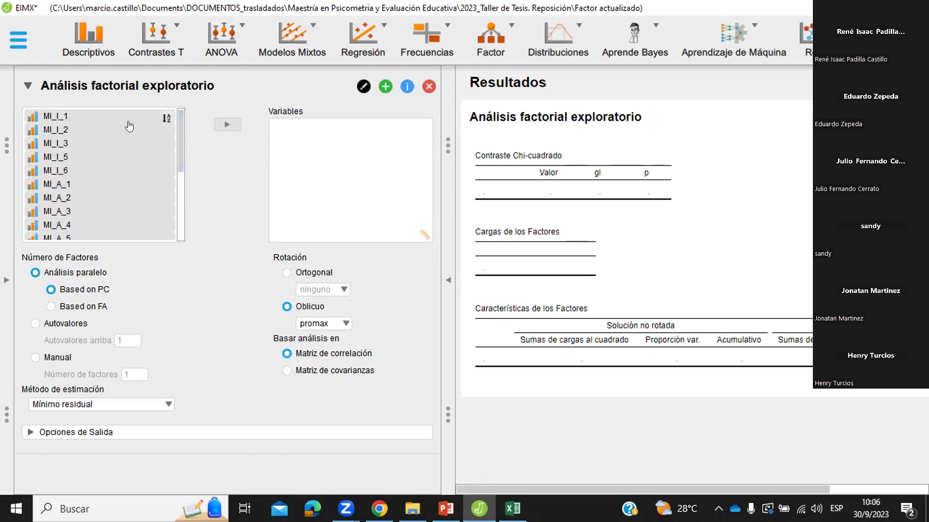
pyautogui.click(81, 116)
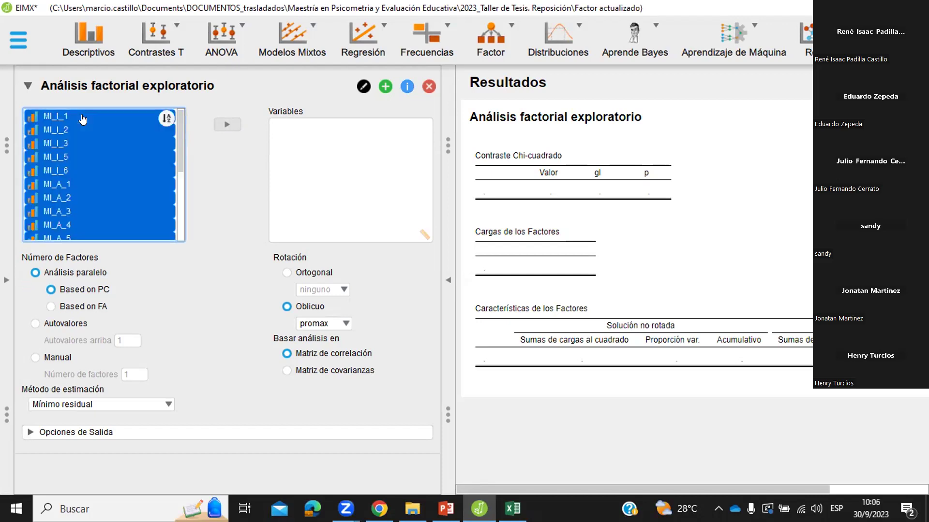
pyautogui.click(358, 87)
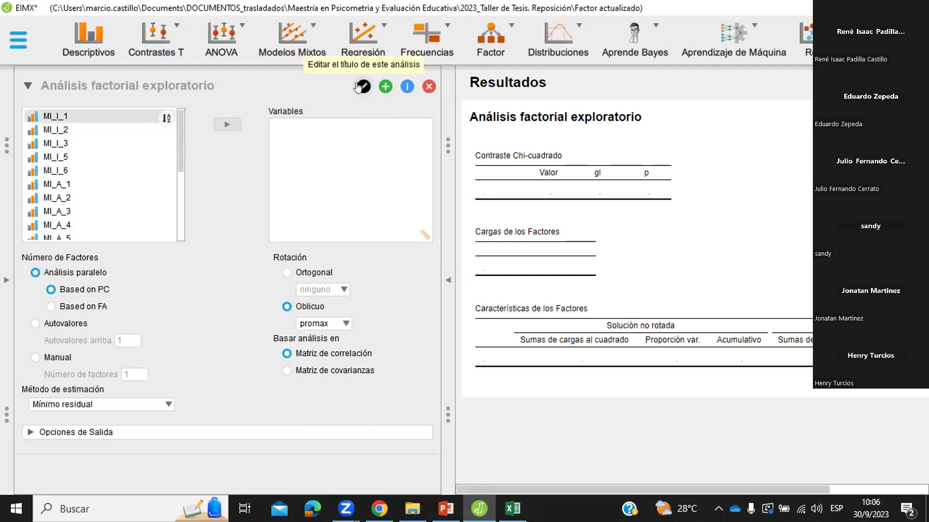
pyautogui.click(239, 161)
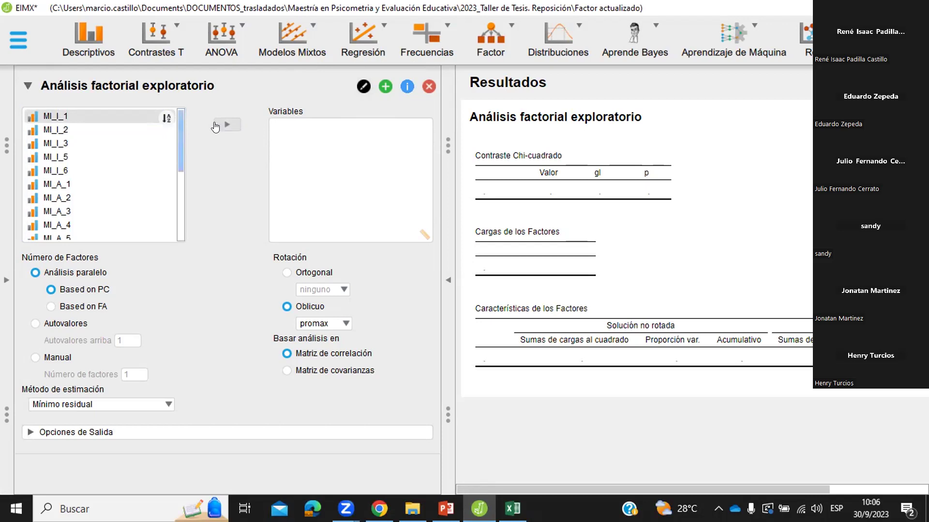
pyautogui.click(92, 117)
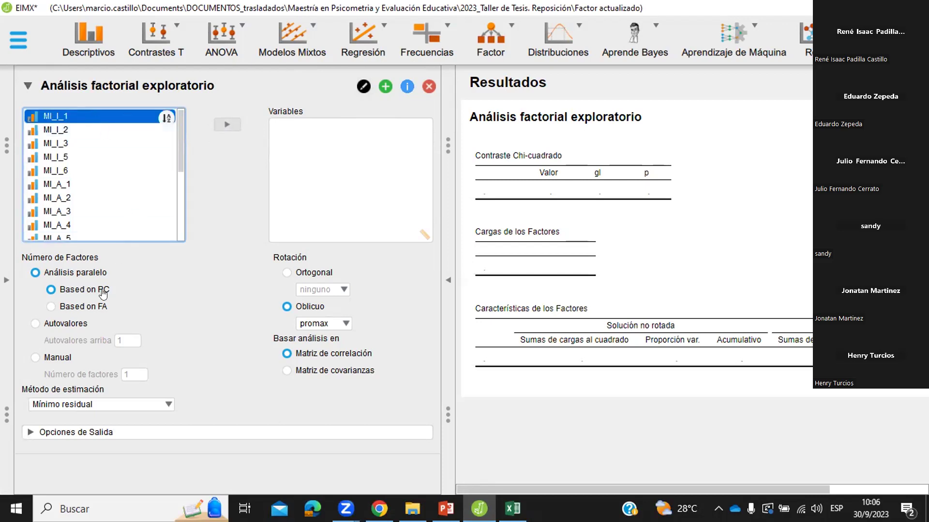
# - Expand the output options of the exploratory analysis and switch the number of factors from parallel analysis to manual
pyautogui.click(36, 361)
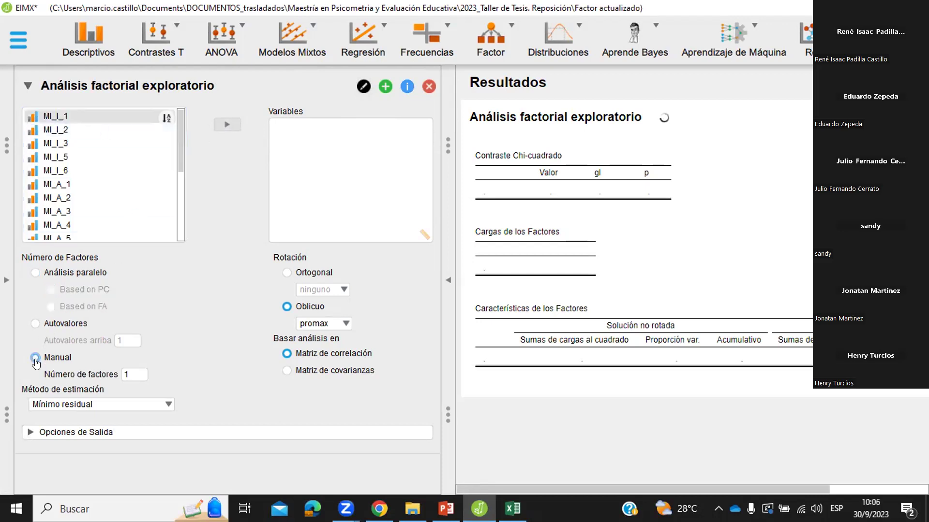
pyautogui.click(36, 273)
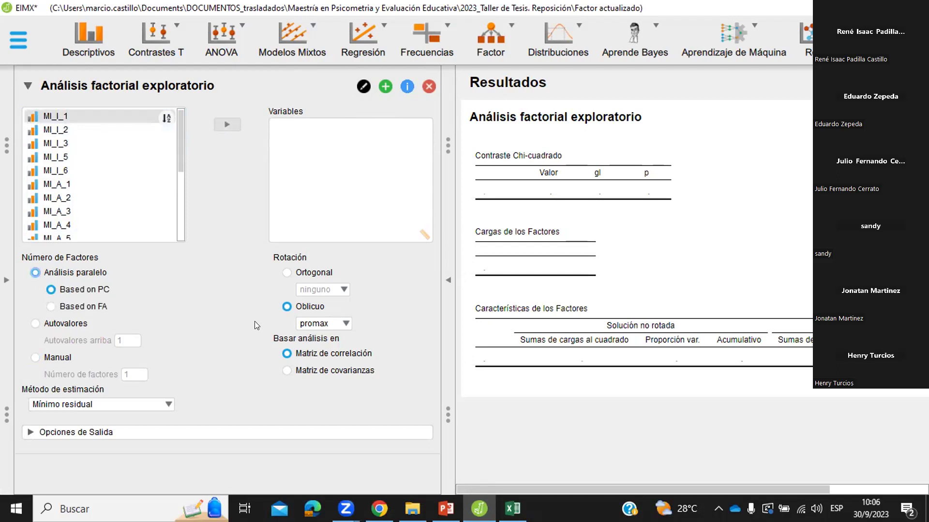
pyautogui.click(82, 438)
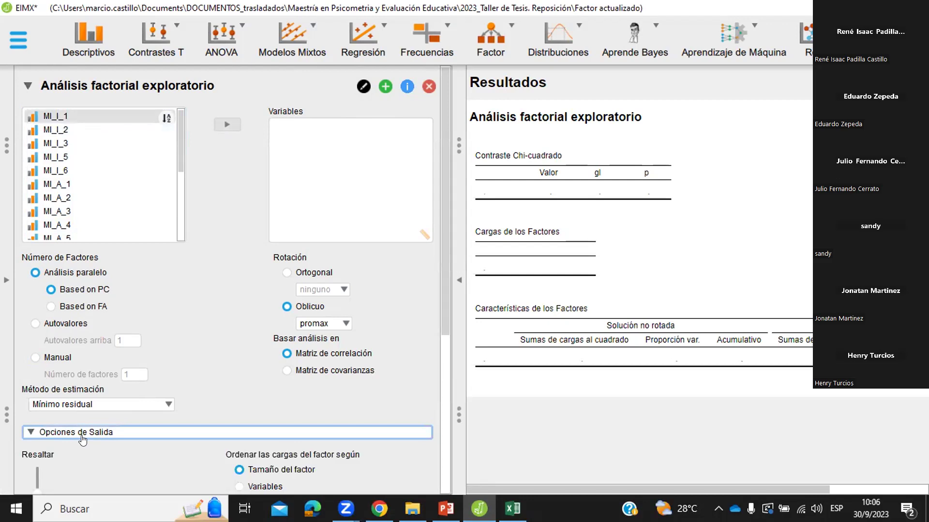
pyautogui.moveTo(441, 273); pyautogui.dragTo(420, 203)
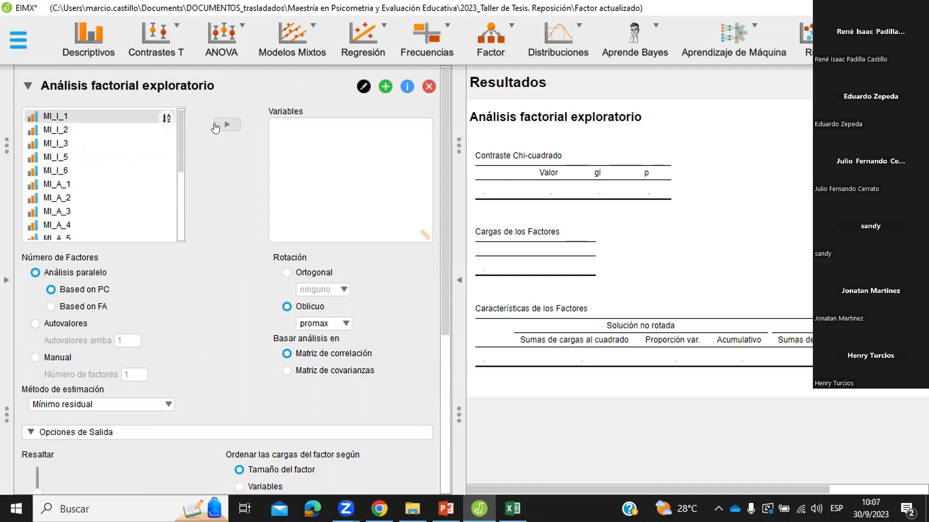
pyautogui.click(35, 358)
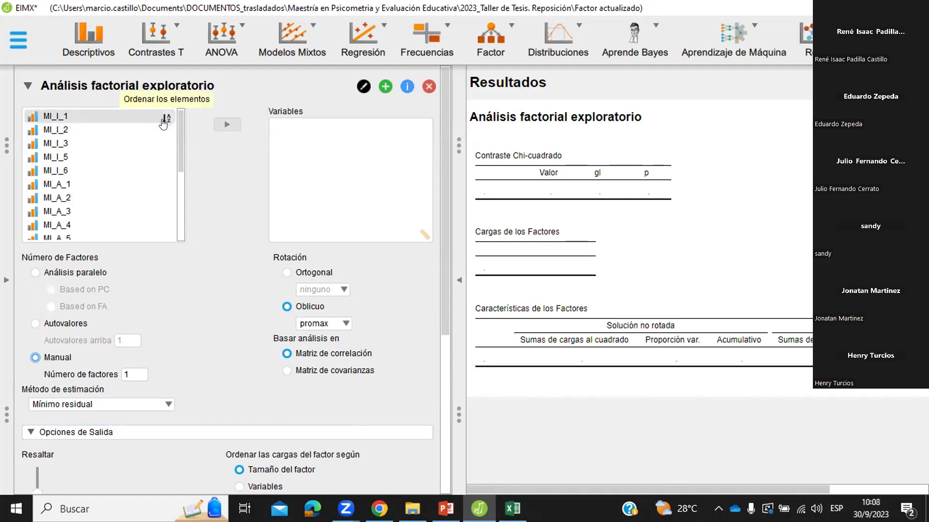
# - Show the data table and examine the value labels of MI_I_1 and the data filter
pyautogui.click(20, 53)
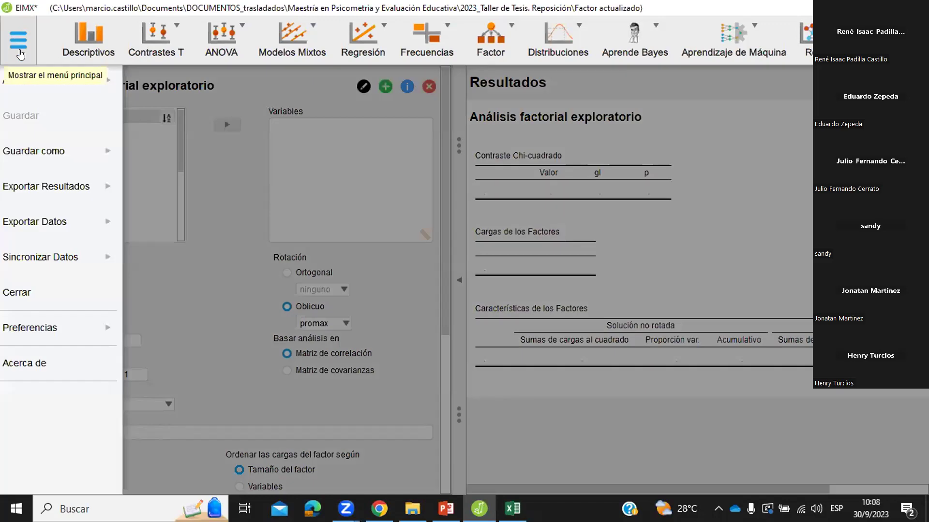
pyautogui.click(203, 180)
pyautogui.click(4, 283)
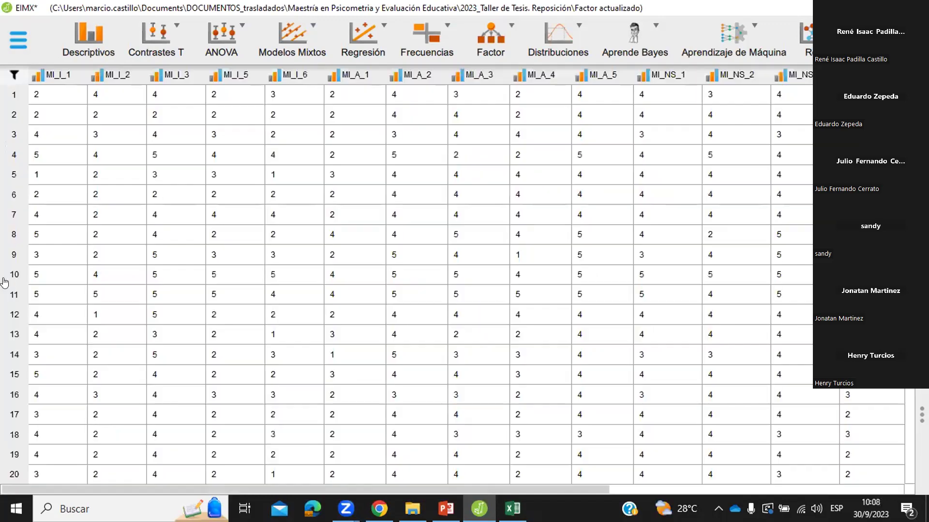
pyautogui.click(42, 74)
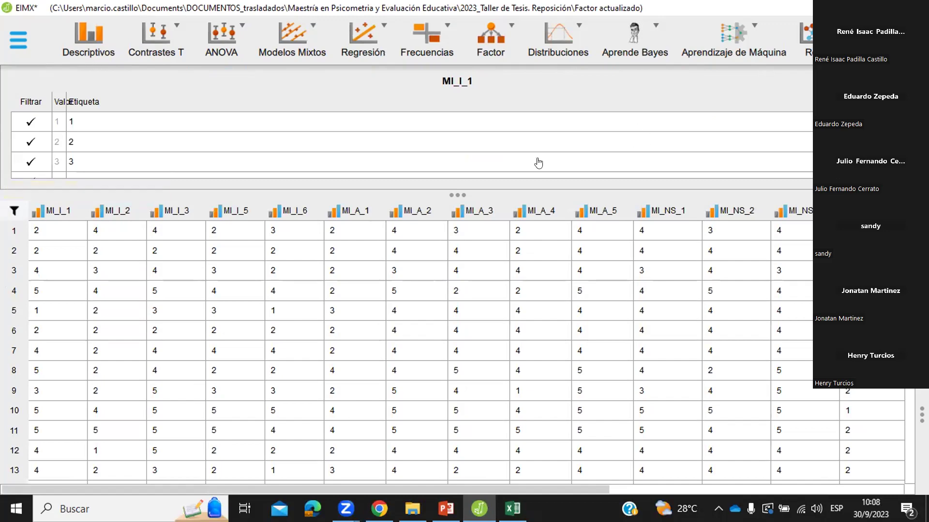
pyautogui.click(52, 212)
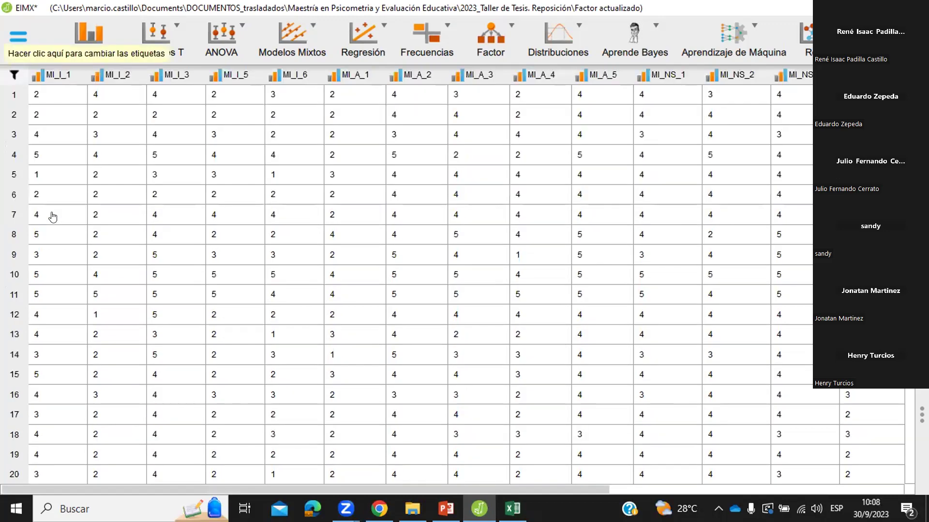
pyautogui.click(47, 74)
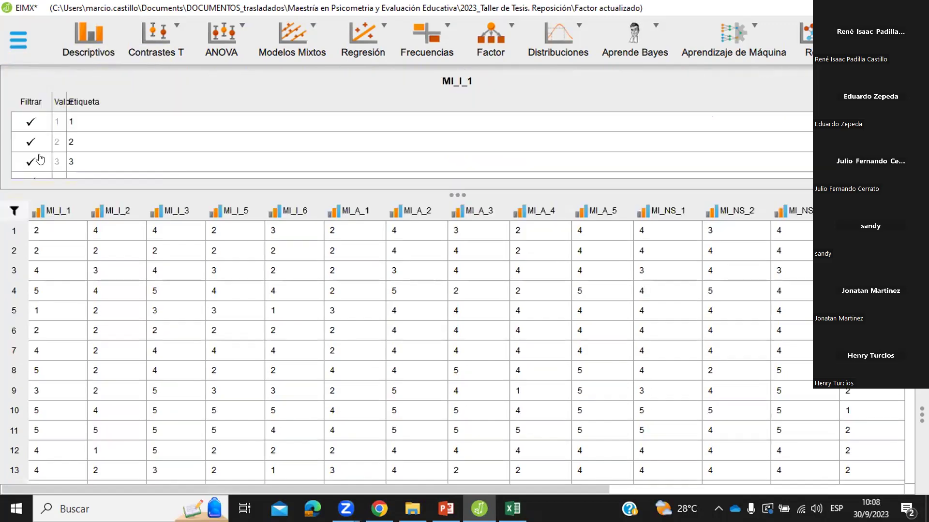
pyautogui.click(14, 211)
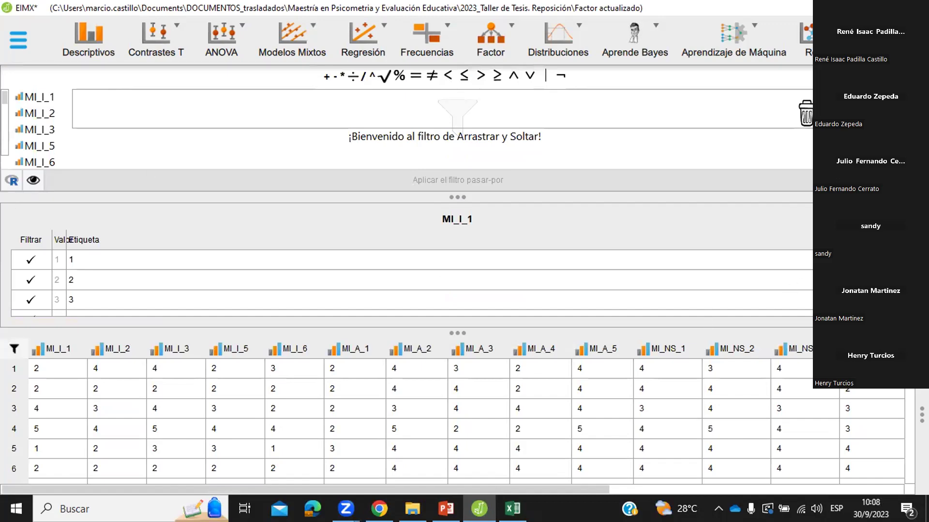
pyautogui.scroll(-2, 411, 283)
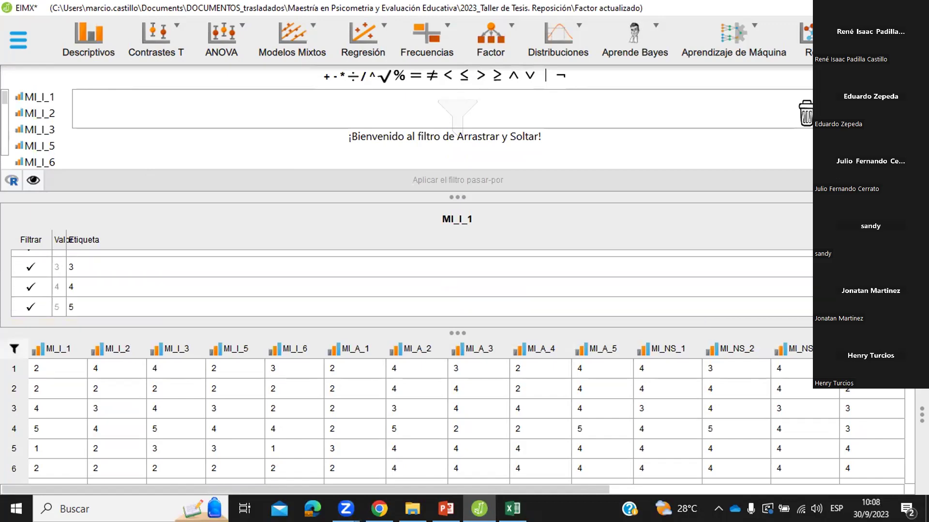
pyautogui.scroll(2, 411, 283)
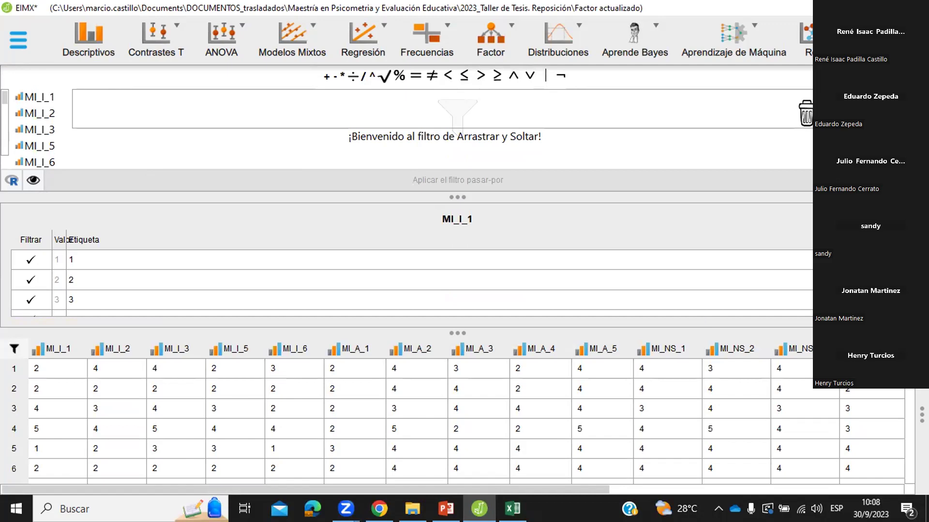
pyautogui.click(47, 348)
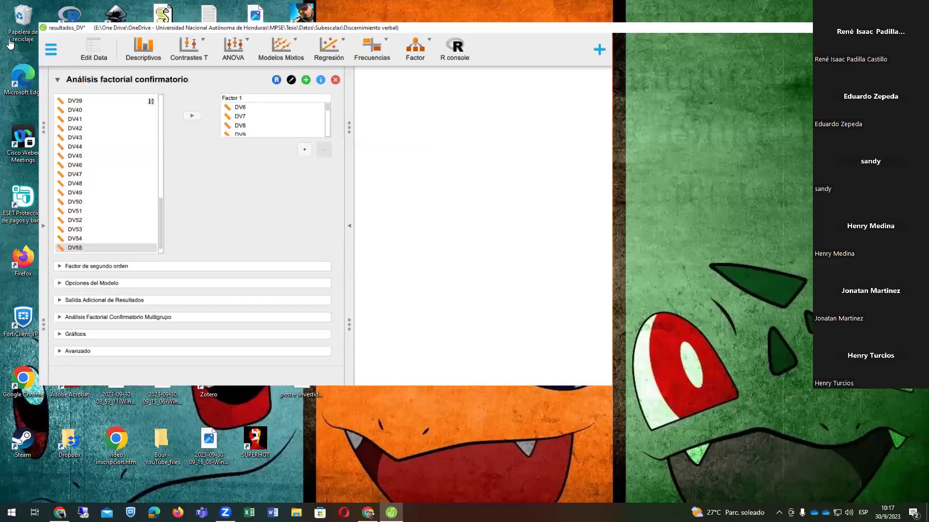
# - View the resultados_DV data in editing mode and check the column type options and properties of DV10, returning to the analyses
pyautogui.click(13, 29)
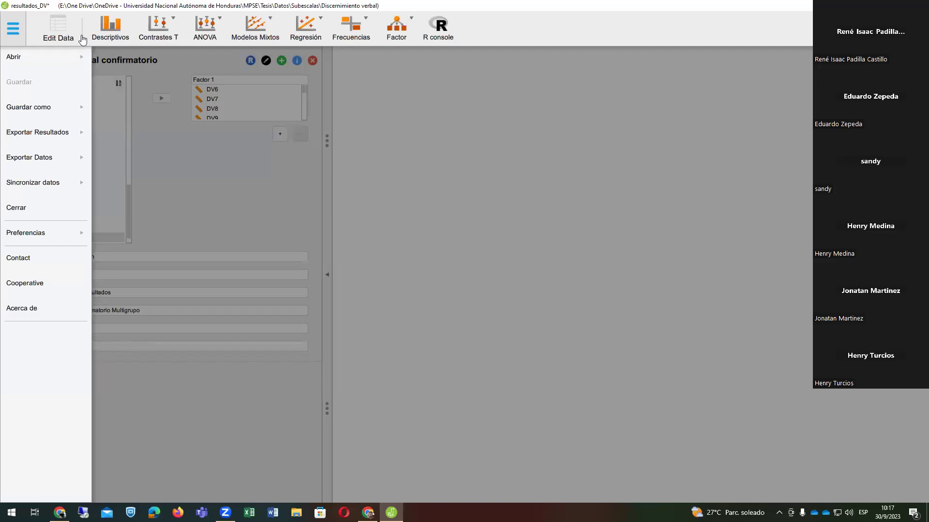
pyautogui.click(13, 32)
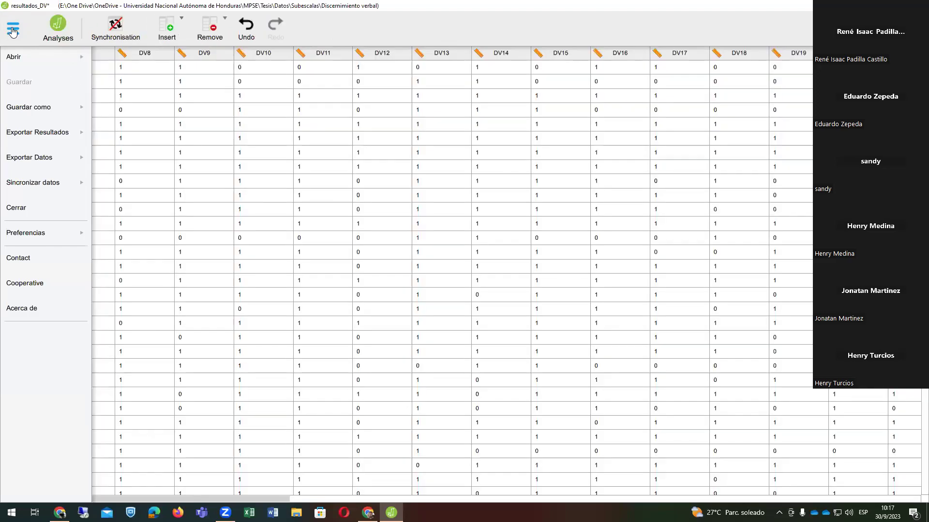
pyautogui.click(49, 30)
pyautogui.click(75, 26)
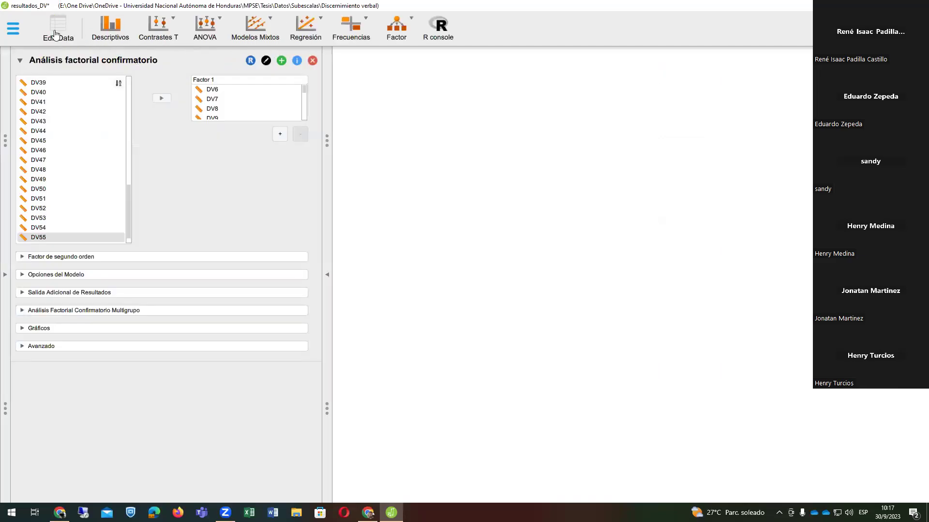
pyautogui.click(54, 34)
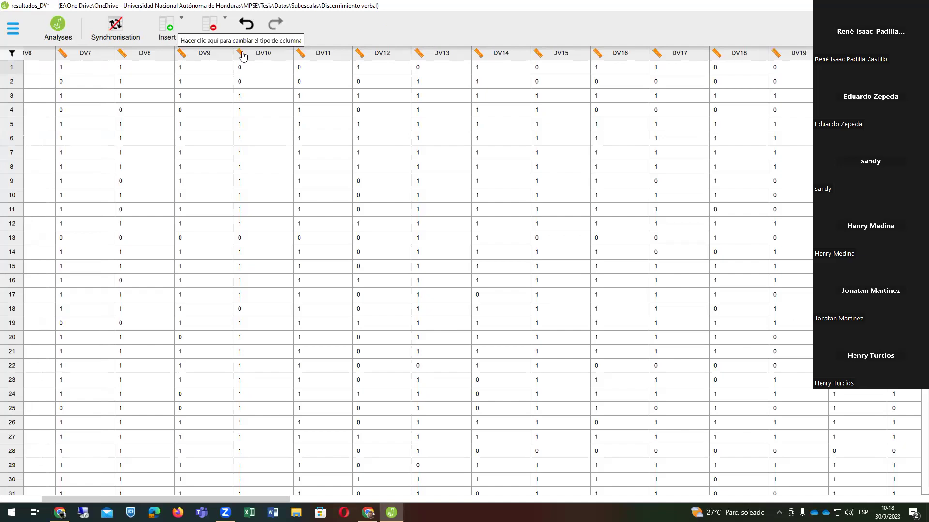
pyautogui.click(241, 54)
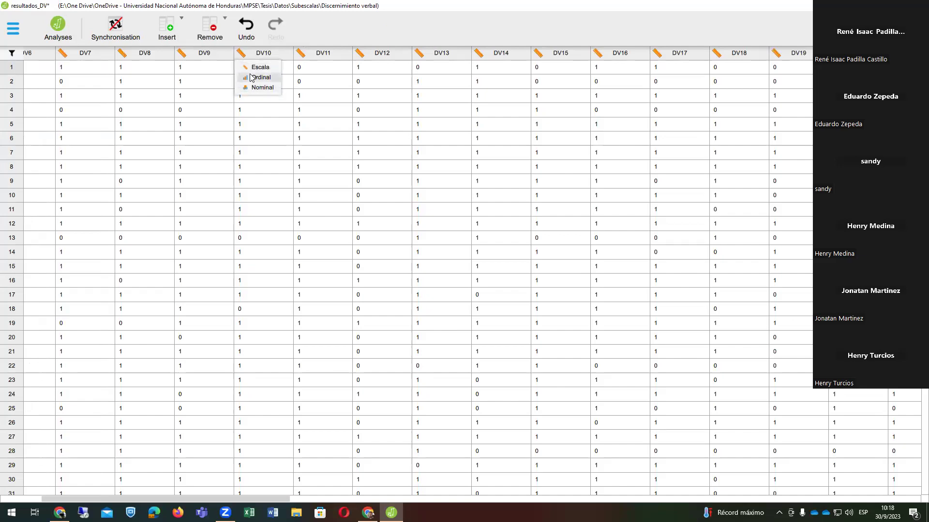
pyautogui.click(241, 55)
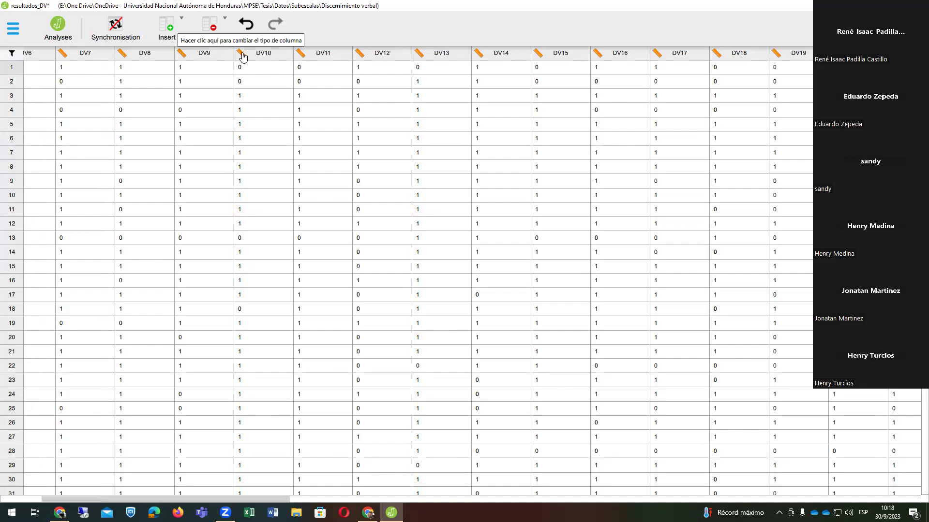
pyautogui.click(243, 55)
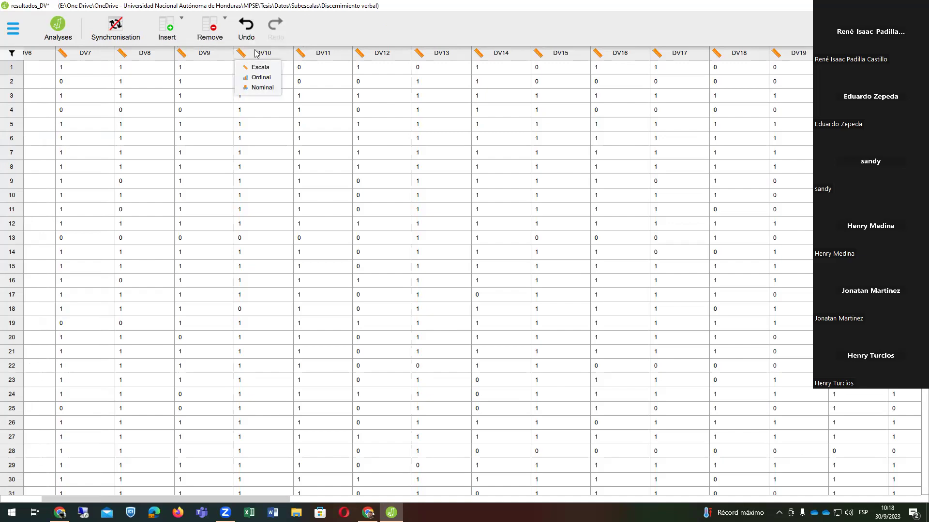
pyautogui.click(256, 54)
pyautogui.doubleClick(249, 54)
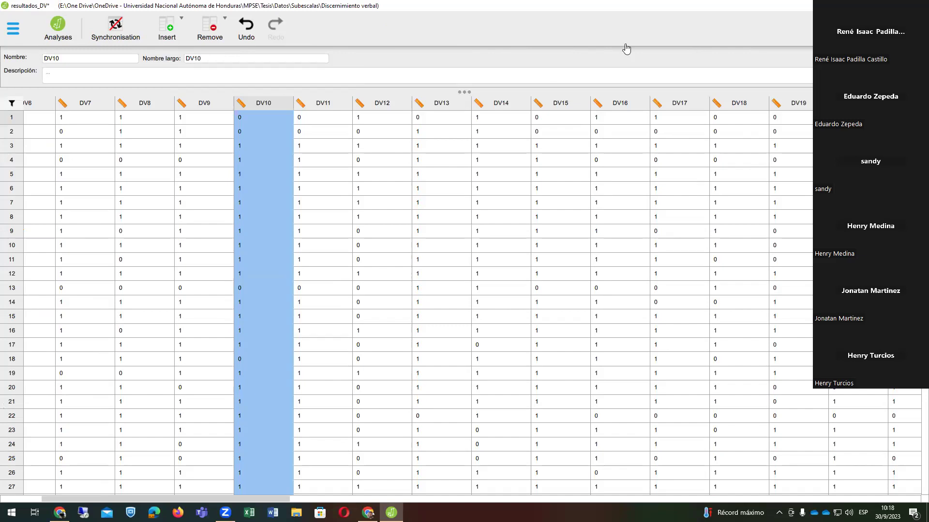
pyautogui.click(214, 127)
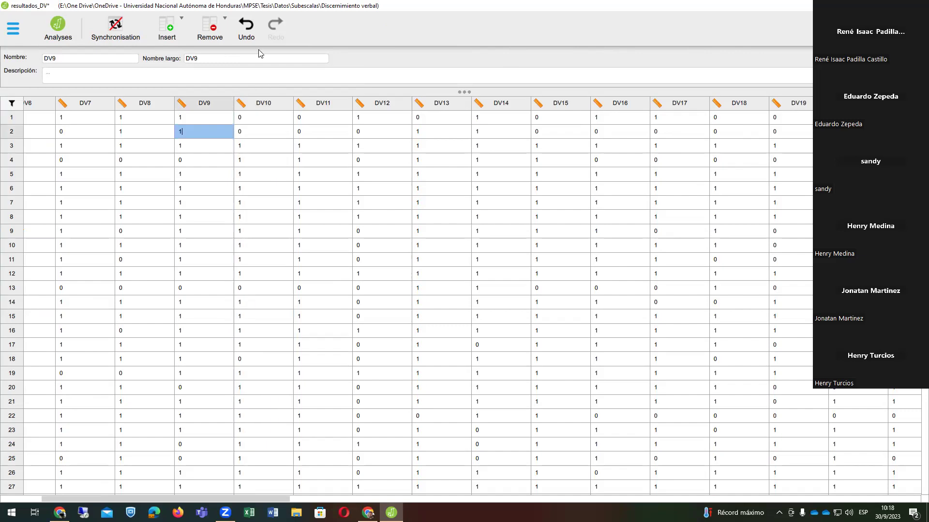
pyautogui.click(70, 29)
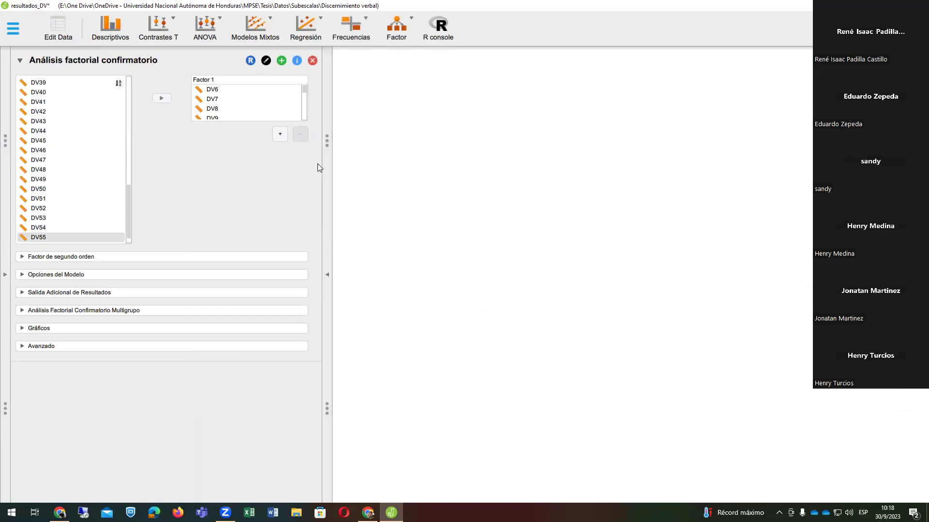
# - Add an exploratory factor analysis and assign items DV6 to DV55 as its variables
pyautogui.click(397, 34)
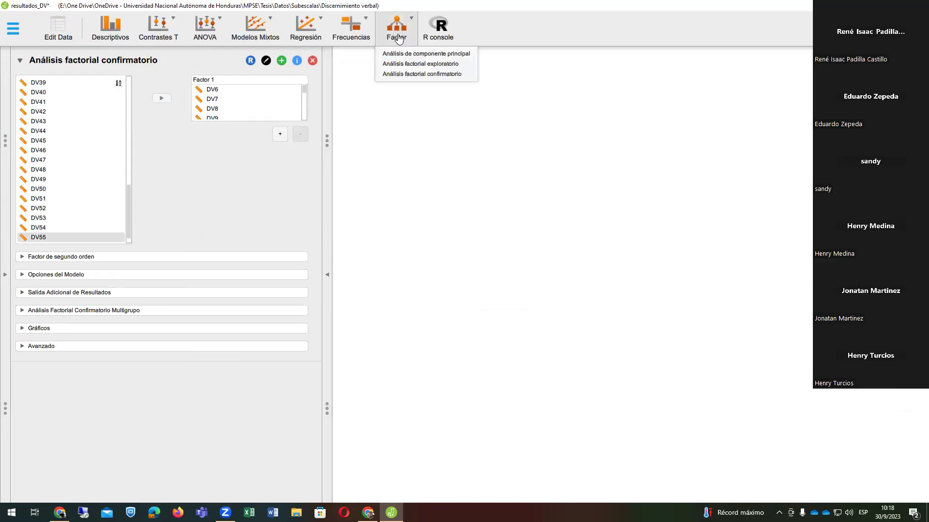
pyautogui.click(420, 63)
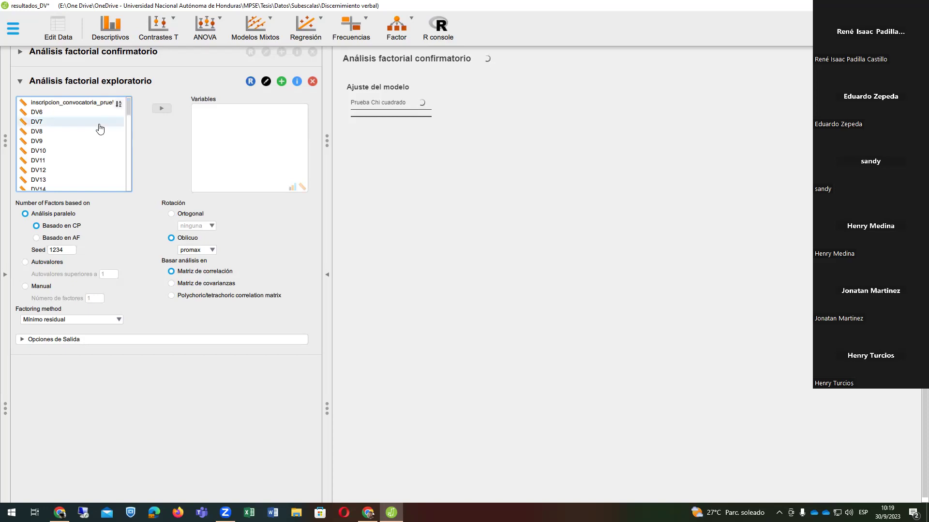
pyautogui.click(61, 113)
pyautogui.scroll(1, 113, 123)
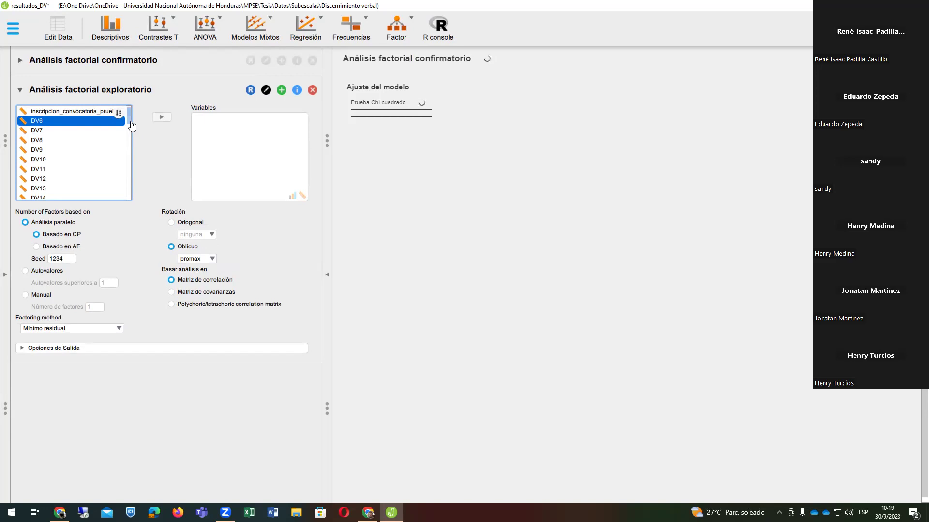
pyautogui.moveTo(131, 125); pyautogui.dragTo(122, 207)
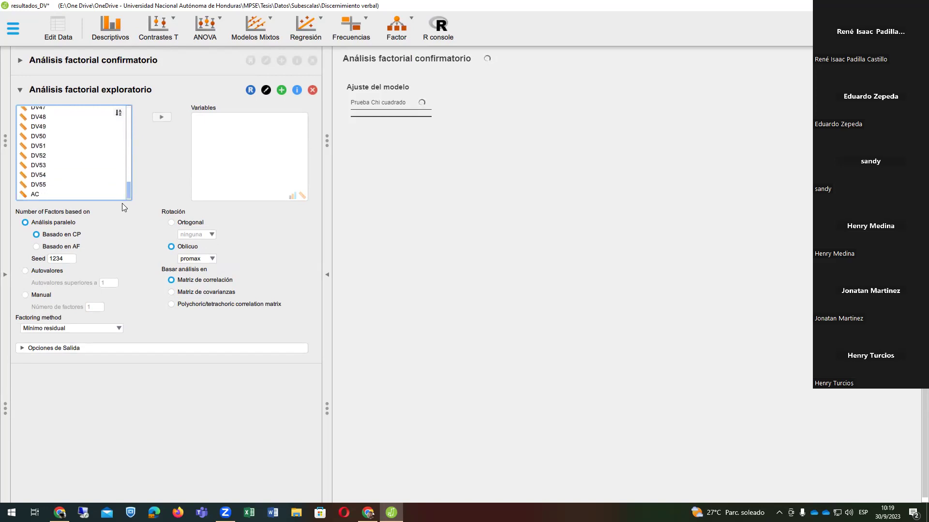
pyautogui.keyDown('shift'); pyautogui.click(41, 185); pyautogui.keyUp('shift')
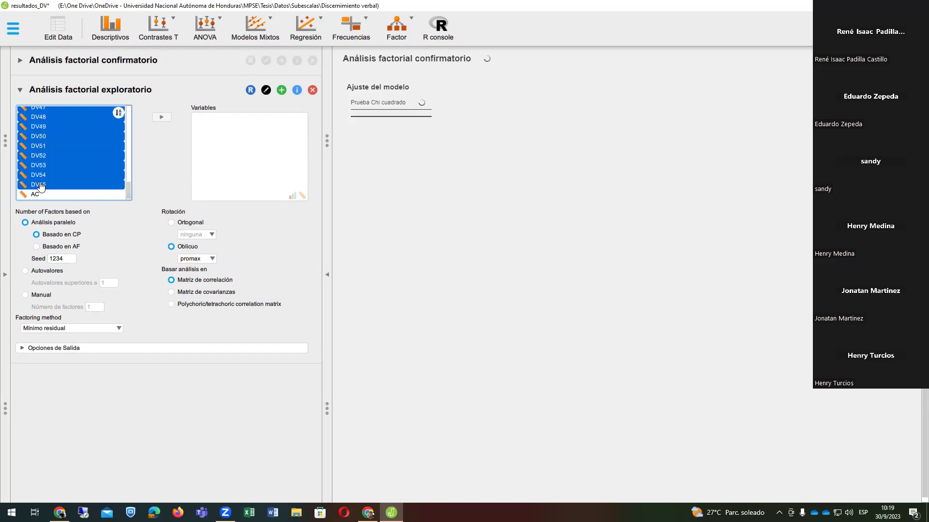
pyautogui.click(161, 117)
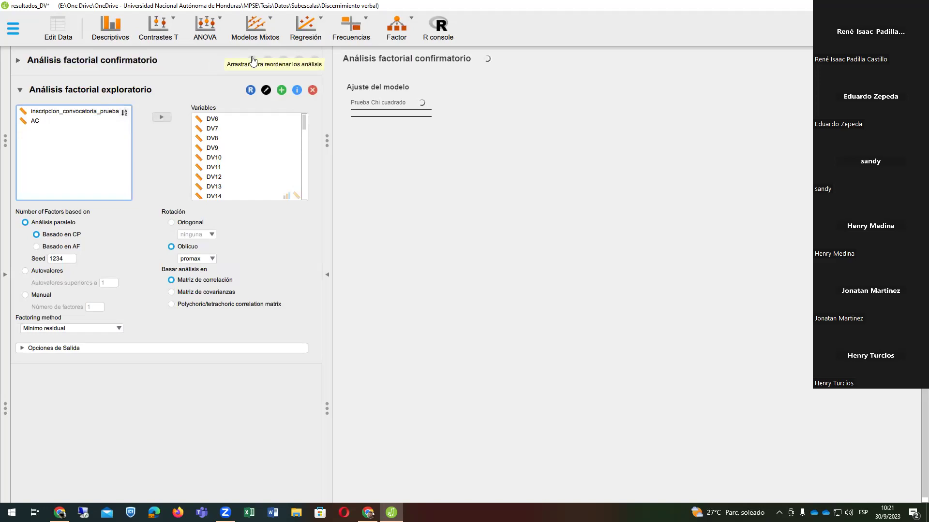
# - Remove the confirmatory factor analysis, keeping only the exploratory one in the results
pyautogui.click(313, 63)
pyautogui.click(313, 61)
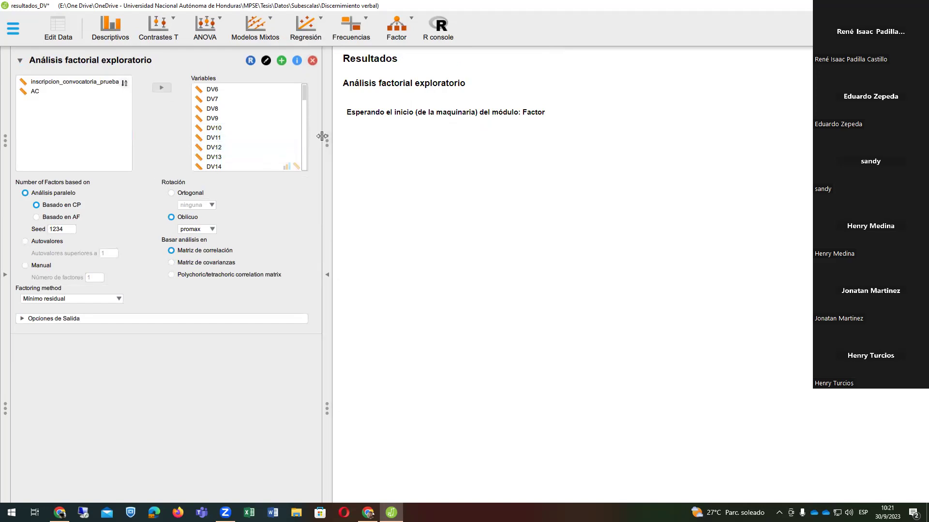
pyautogui.click(403, 58)
pyautogui.click(369, 177)
pyautogui.click(416, 117)
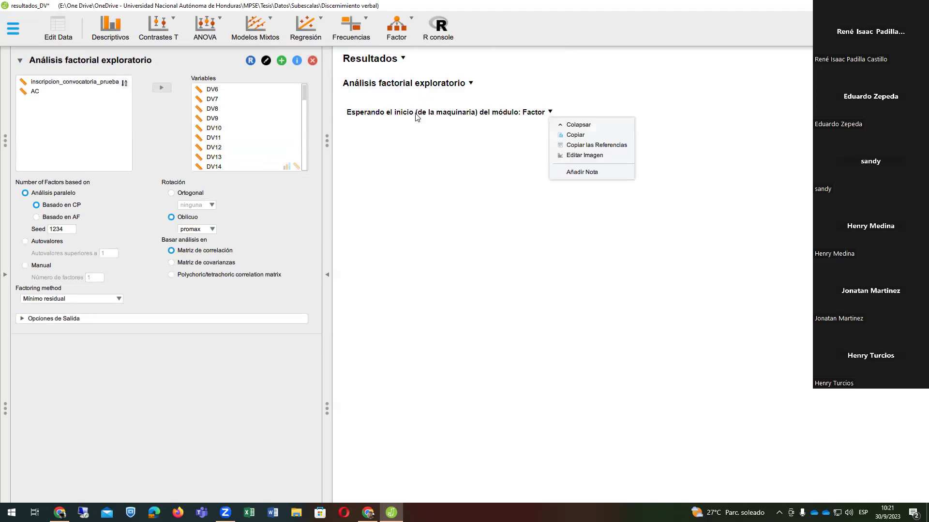
pyautogui.click(410, 131)
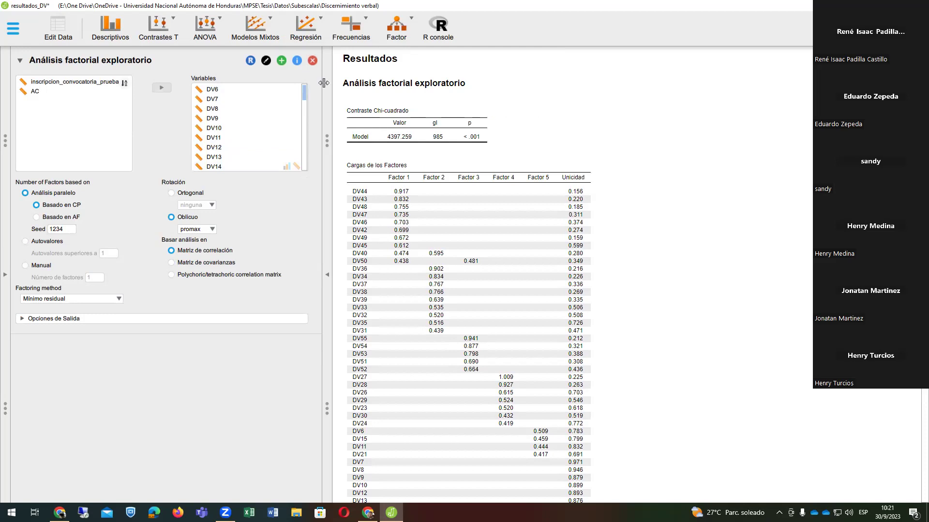
# - Examine the factor loadings and uniqueness table of the exploratory analysis
pyautogui.scroll(-2, 631, 282)
pyautogui.scroll(-1, 632, 282)
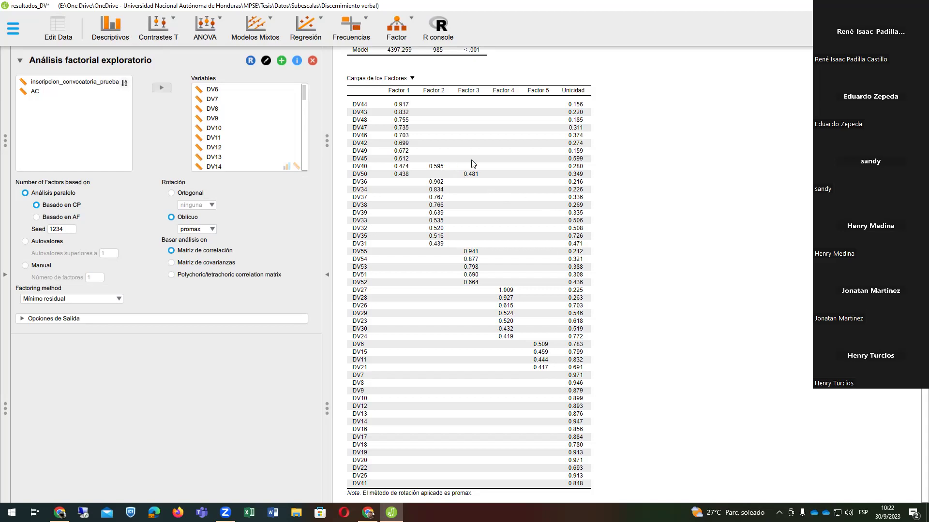
pyautogui.scroll(1, 471, 161)
pyautogui.scroll(3, 472, 163)
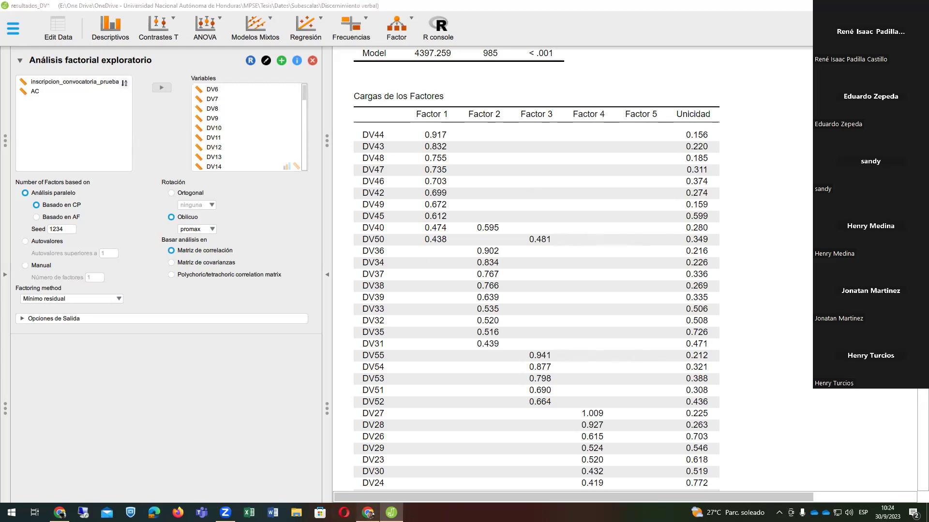
# - Switch to Chrome, look up the dise.upnfm.edu.hn site in the downloads tab, and return to JASP
pyautogui.click(368, 513)
pyautogui.click(273, 8)
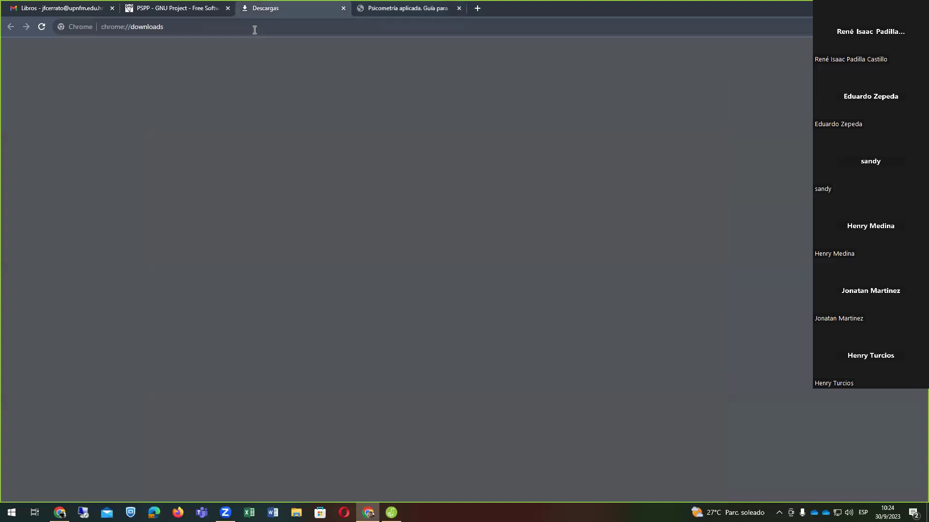
pyautogui.click(254, 29)
pyautogui.write('dis')
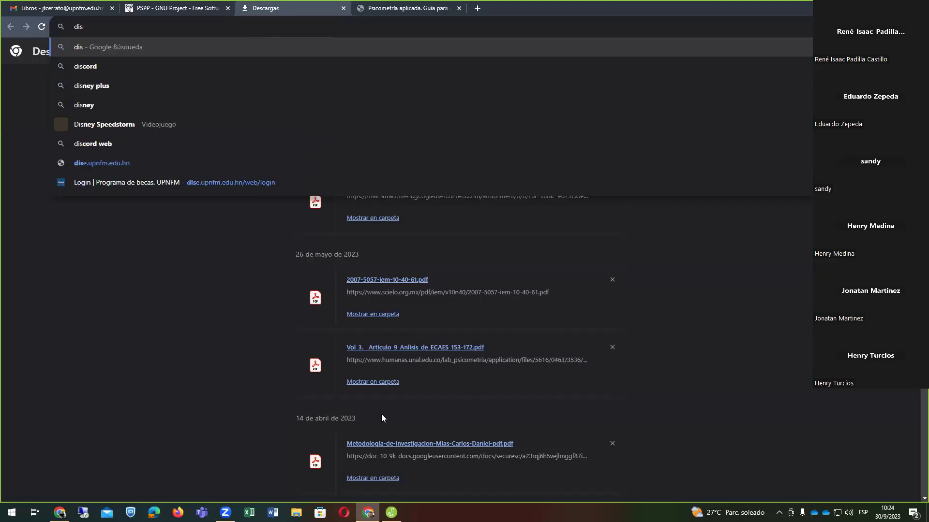
pyautogui.click(393, 512)
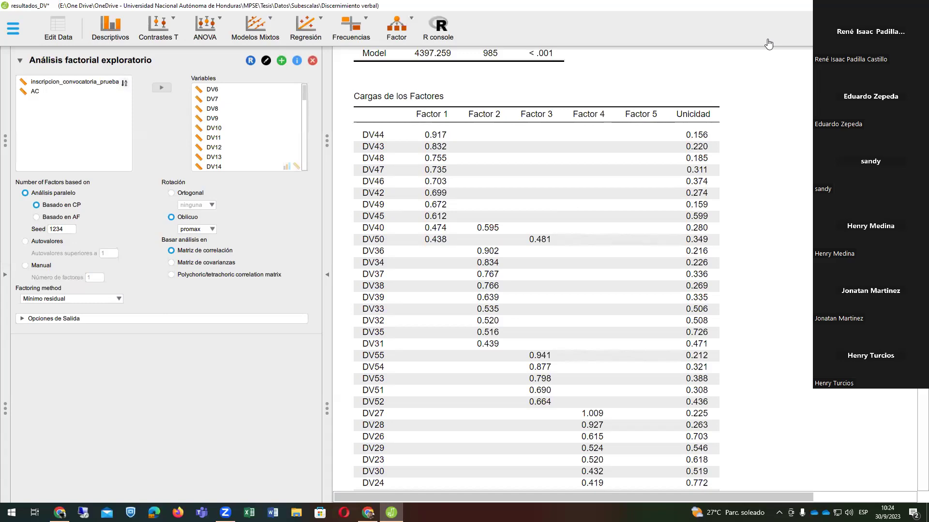
# - Examine the remaining factor loadings and the factor characteristics table, including the rotated solution
pyautogui.scroll(-5, 706, 285)
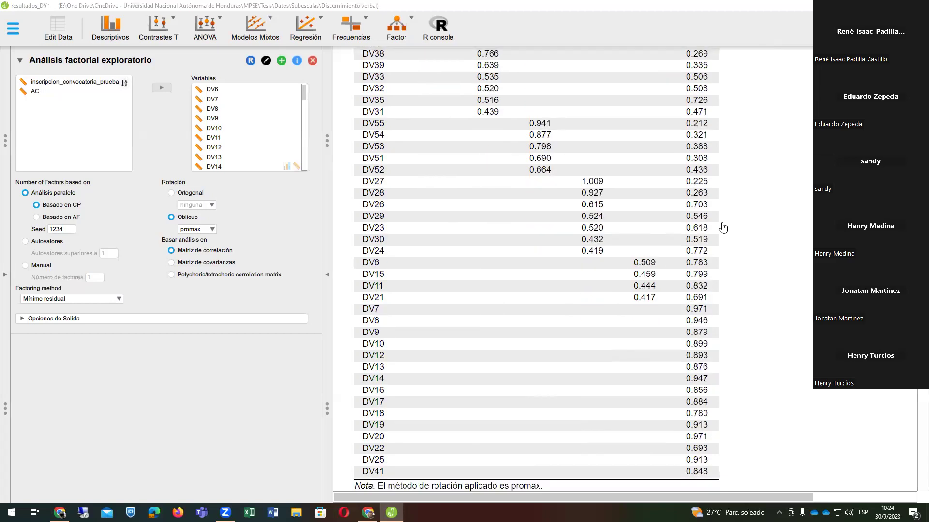
pyautogui.scroll(-3, 653, 300)
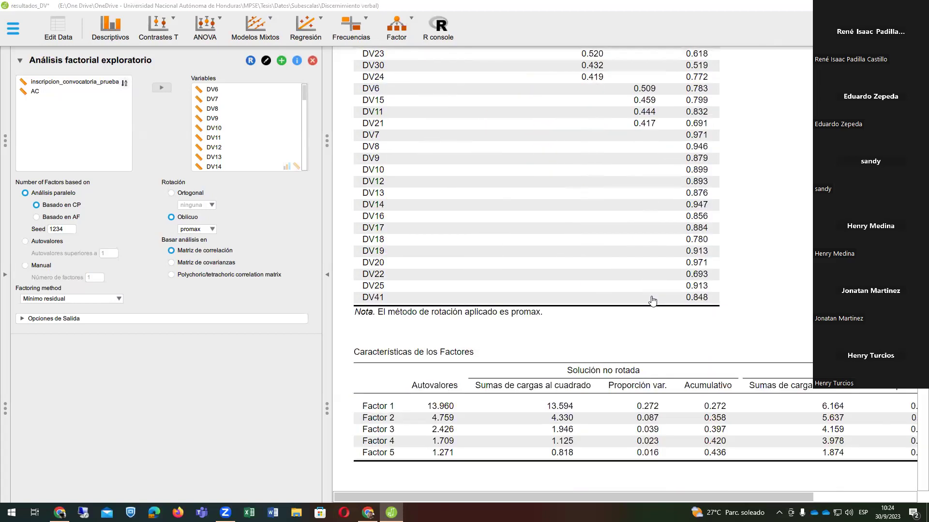
pyautogui.scroll(-4, 650, 300)
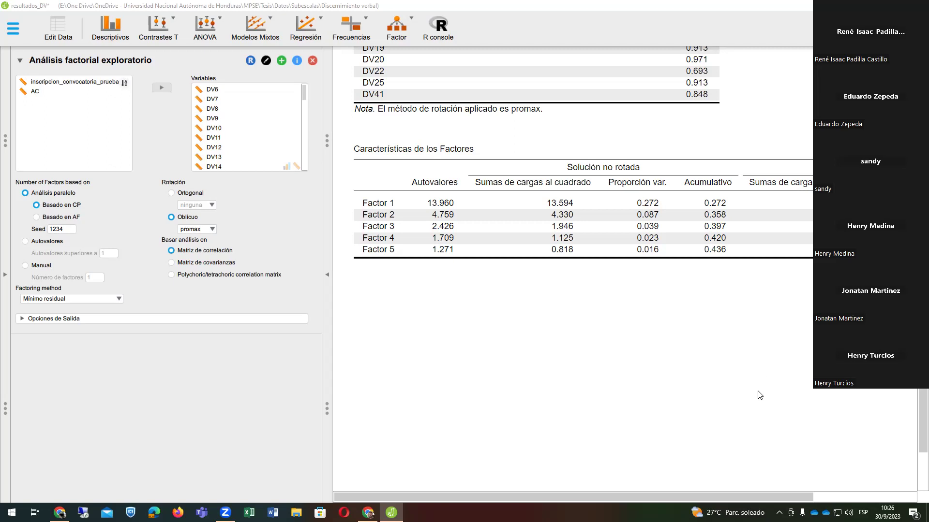
pyautogui.moveTo(675, 497); pyautogui.dragTo(777, 503)
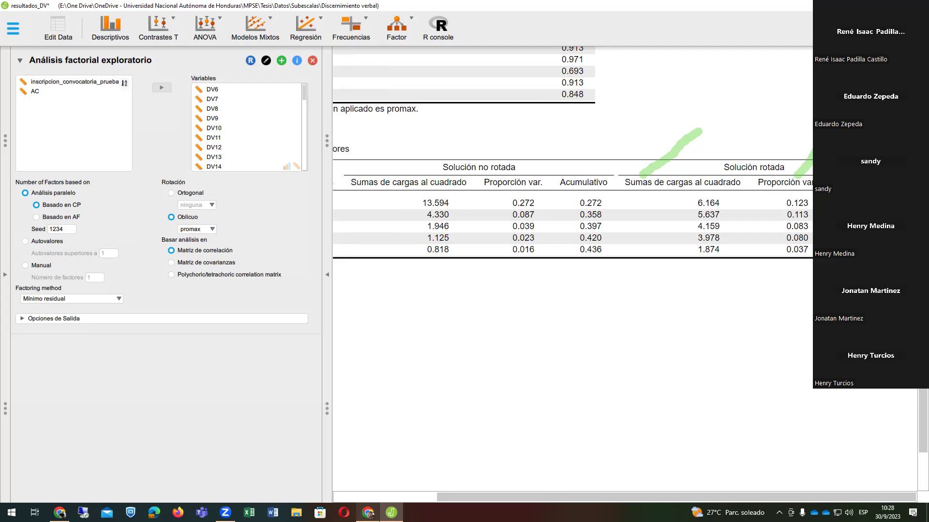
# - Switch to Chrome and review the Discernimiento verbal example and test items with their answer scoring
pyautogui.click(368, 512)
pyautogui.scroll(1, 475, 301)
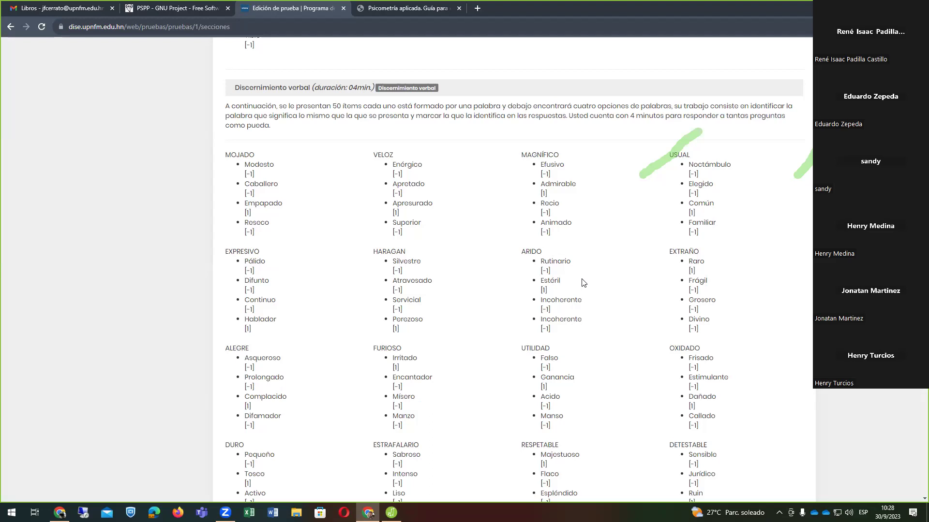
pyautogui.scroll(-1, 583, 283)
pyautogui.scroll(6, 583, 283)
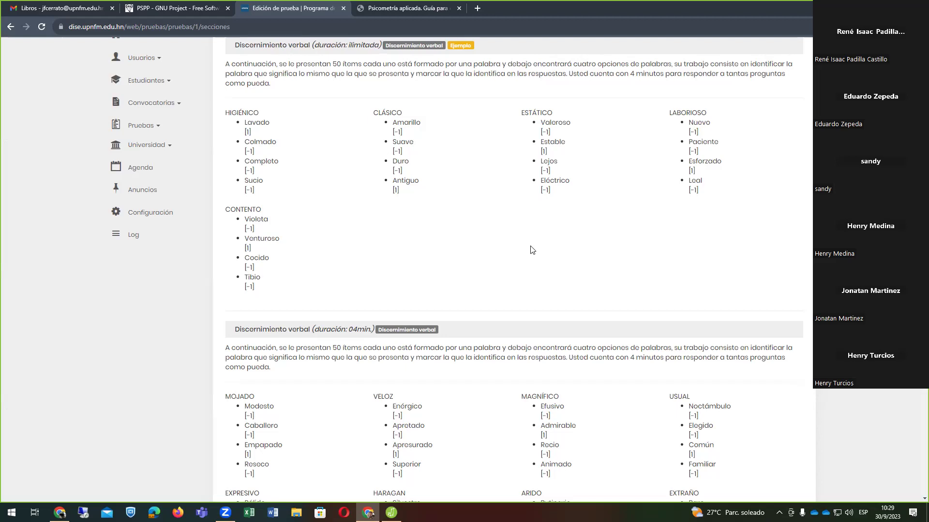
pyautogui.scroll(-8, 532, 250)
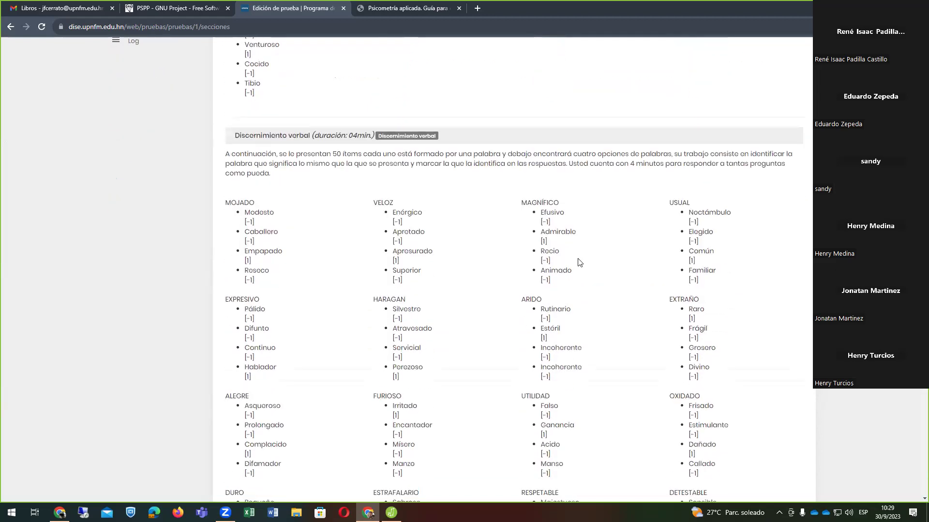
pyautogui.scroll(-7, 580, 290)
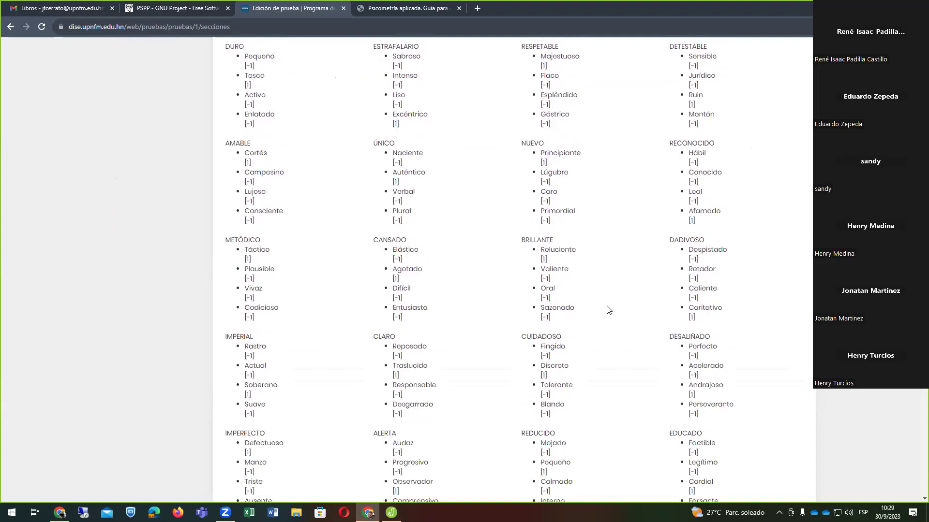
pyautogui.scroll(-10, 609, 310)
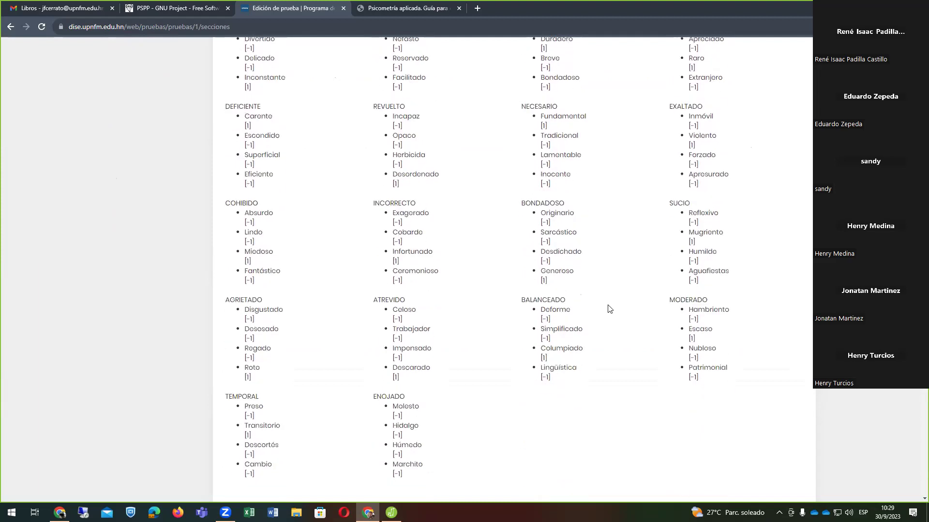
# - Review the Destreza de cálculo sections and their exercises, returning to the Discernimiento verbal items
pyautogui.scroll(-3, 618, 312)
pyautogui.scroll(-5, 624, 310)
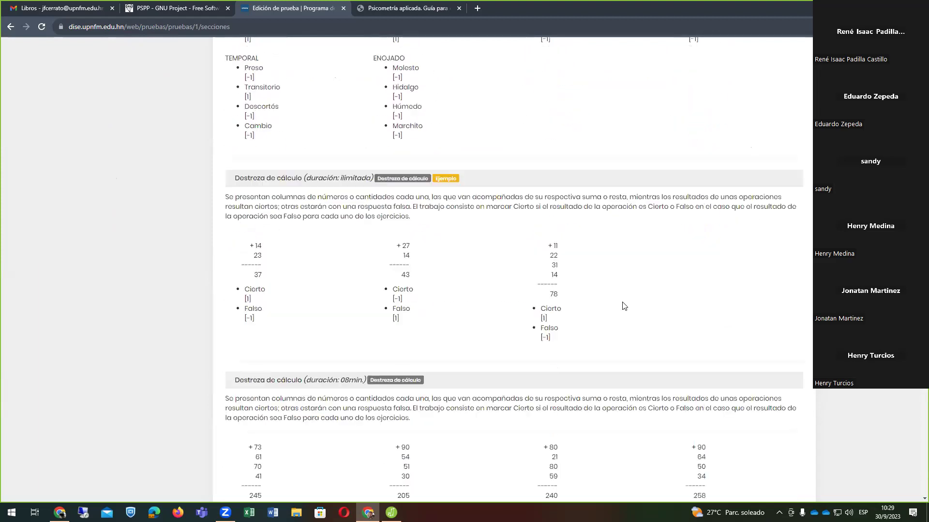
pyautogui.scroll(-5, 536, 231)
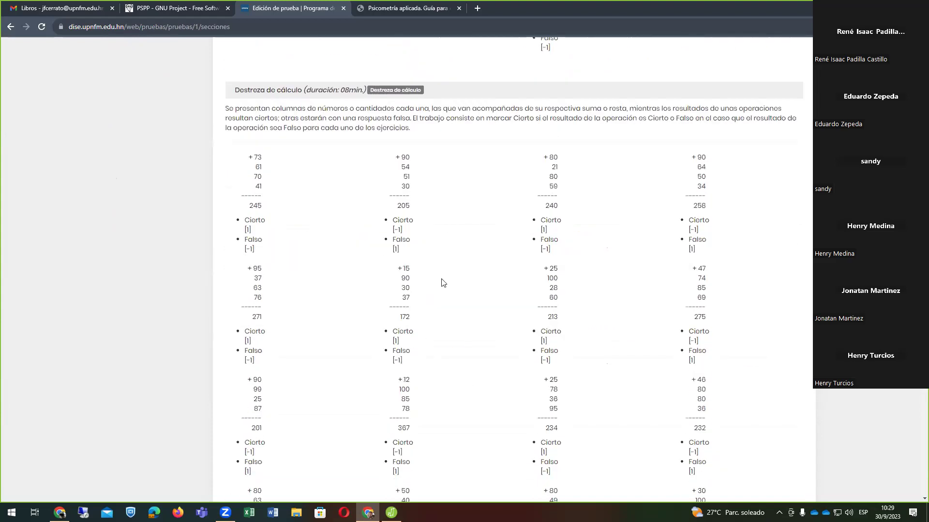
pyautogui.scroll(-7, 543, 207)
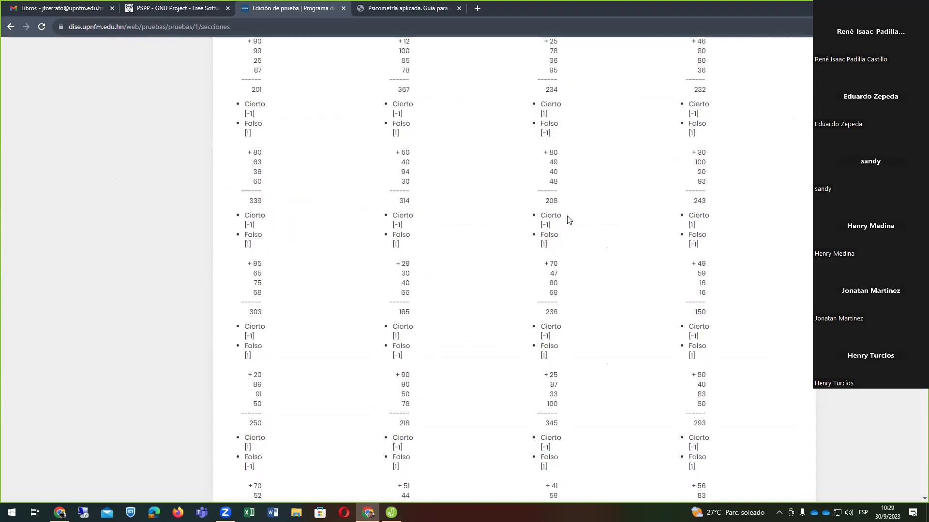
pyautogui.scroll(-2, 567, 221)
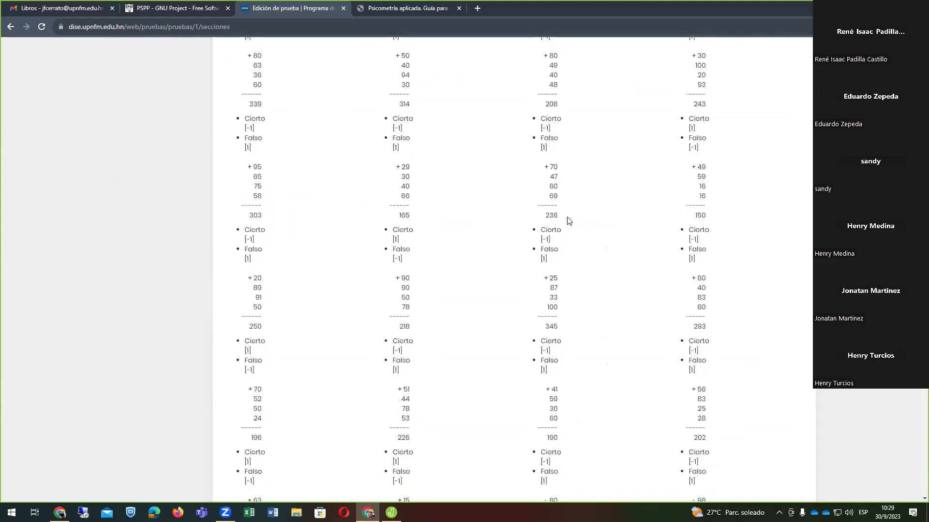
pyautogui.scroll(-1, 568, 221)
pyautogui.scroll(-6, 568, 221)
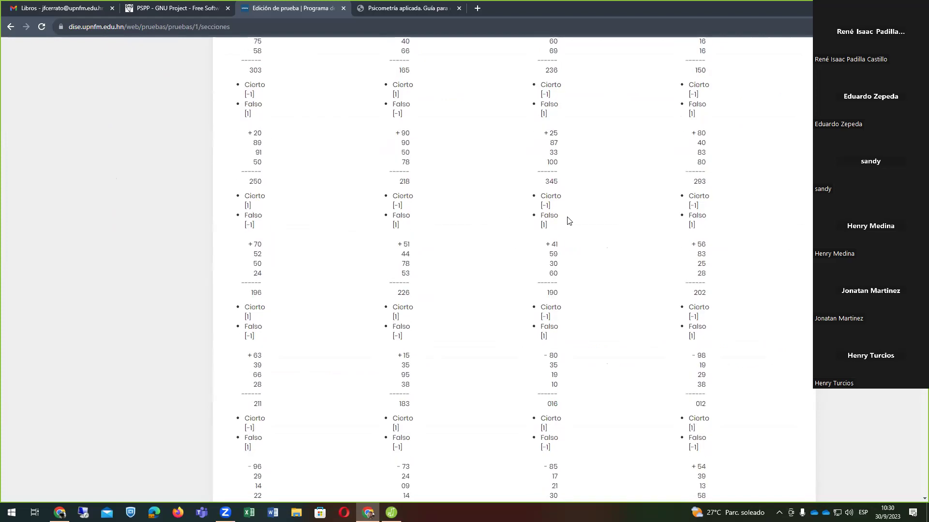
pyautogui.scroll(-6, 568, 221)
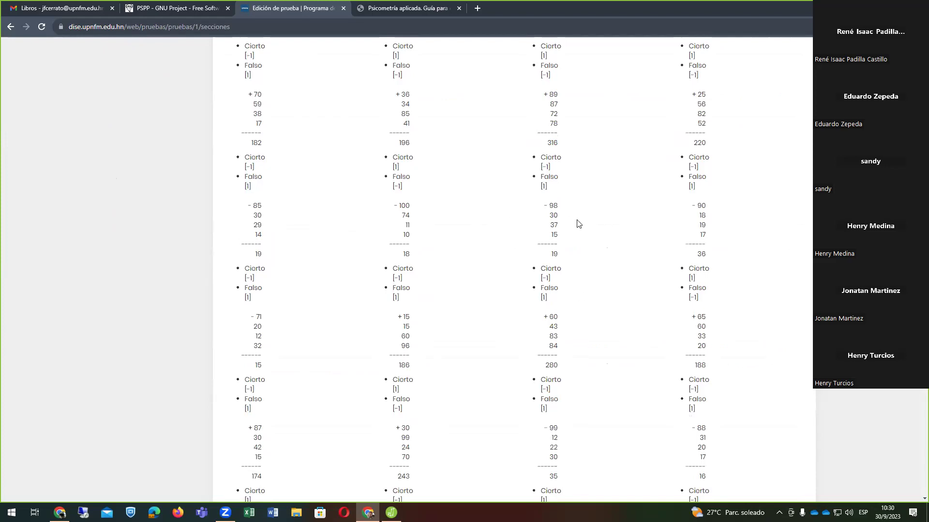
pyautogui.scroll(-1, 585, 271)
pyautogui.scroll(2, 660, 311)
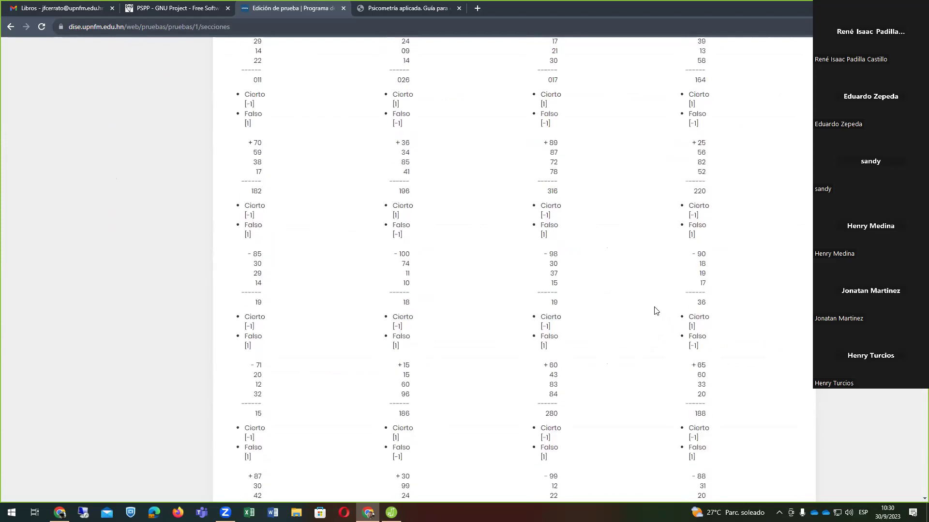
pyautogui.scroll(-1, 654, 307)
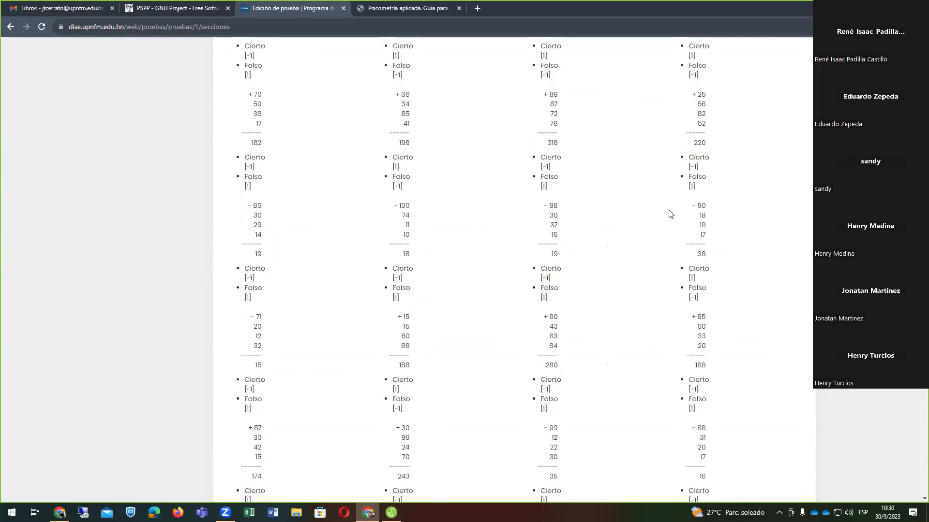
pyautogui.scroll(-10, 630, 227)
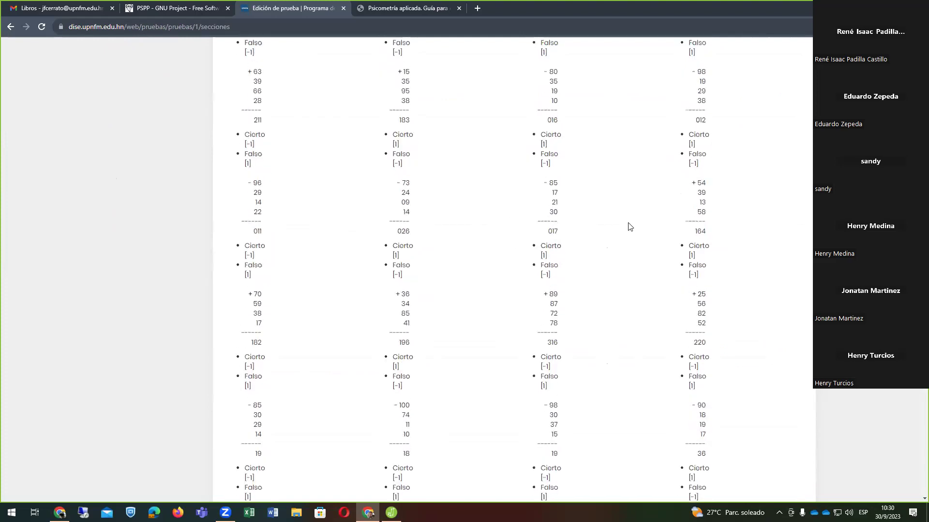
pyautogui.scroll(15, 630, 228)
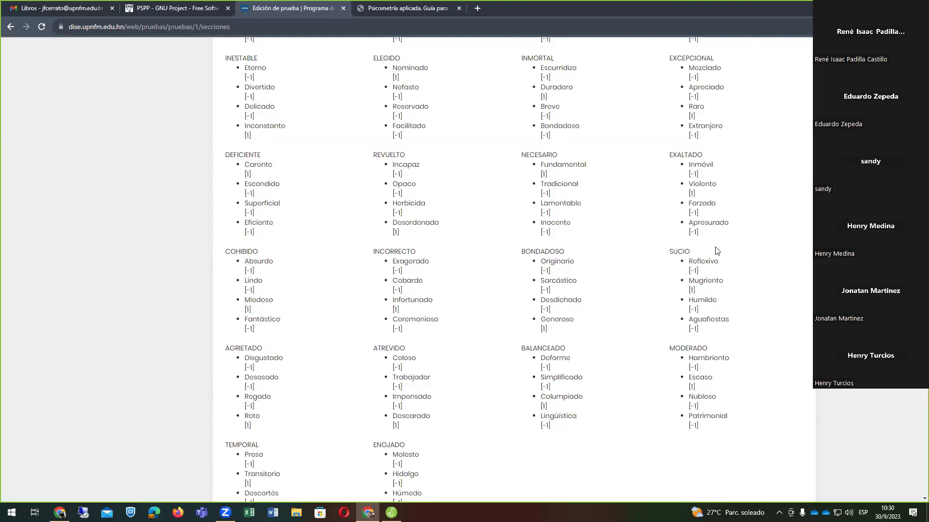
pyautogui.scroll(15, 717, 251)
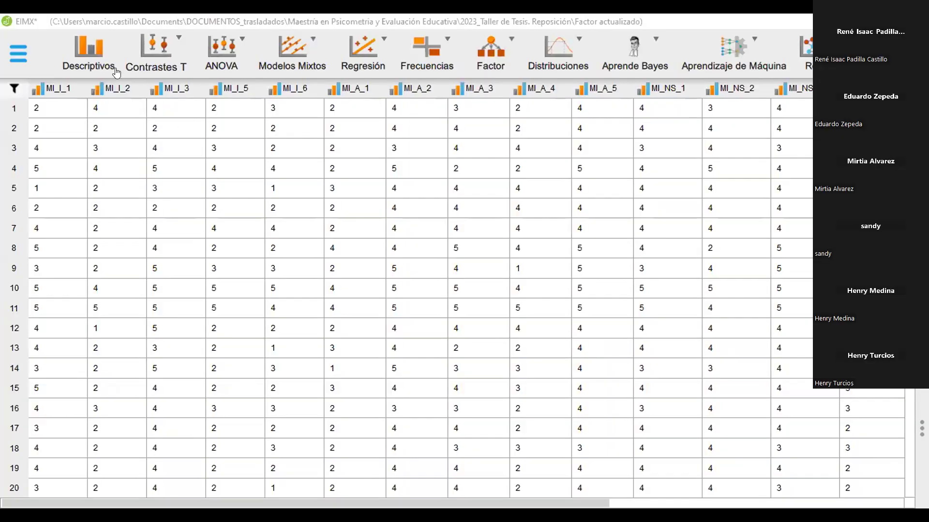
# - Add a descriptive statistics analysis to the EIMX file and assign MI_I_1 as a variable
pyautogui.click(82, 52)
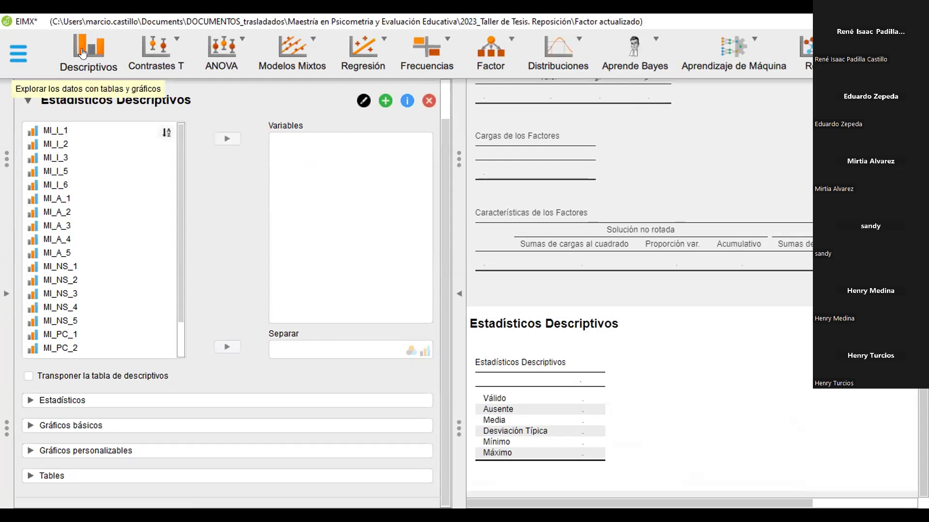
pyautogui.click(44, 130)
pyautogui.click(226, 149)
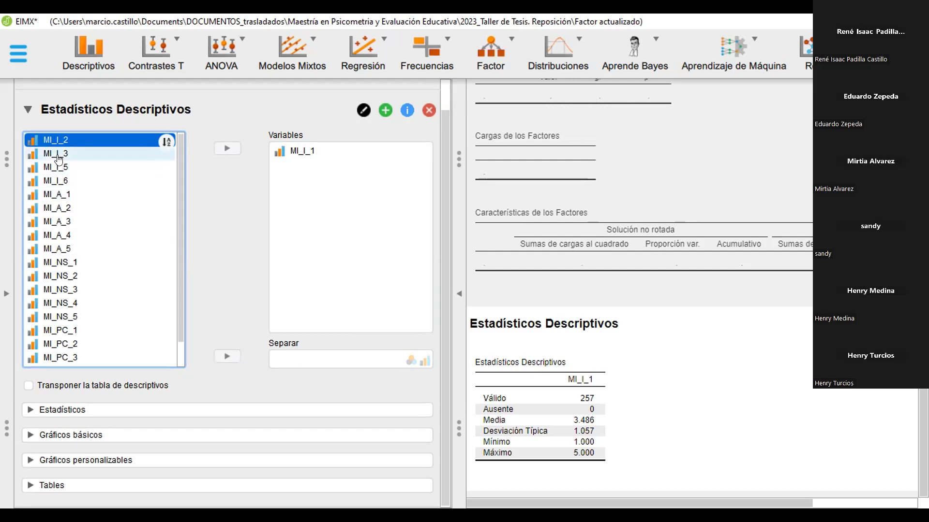
# - Add the remaining items MI_I_2 to MI_PC_5 to the descriptive analysis and transpose the descriptives table
pyautogui.keyDown('ctrl'); pyautogui.click(58, 153); pyautogui.keyUp('ctrl')
pyautogui.hotkey('shift', 'Down')
pyautogui.hotkey('shift', 'Down')
pyautogui.hotkey('shift', 'Down')
pyautogui.hotkey('shift', 'Down')
pyautogui.hotkey('shift', 'Down')
pyautogui.hotkey('shift', 'Down')
pyautogui.hotkey('shift', 'Down')
pyautogui.hotkey('shift', 'Down')
pyautogui.hotkey('shift', 'Down')
pyautogui.hotkey('shift', 'Down')
pyautogui.hotkey('shift', 'Down')
pyautogui.hotkey('shift', 'Down')
pyautogui.hotkey('shift', 'Down')
pyautogui.hotkey('shift', 'Down')
pyautogui.hotkey('shift', 'Down')
pyautogui.hotkey('shift', 'Down')
pyautogui.hotkey('shift', 'Down')
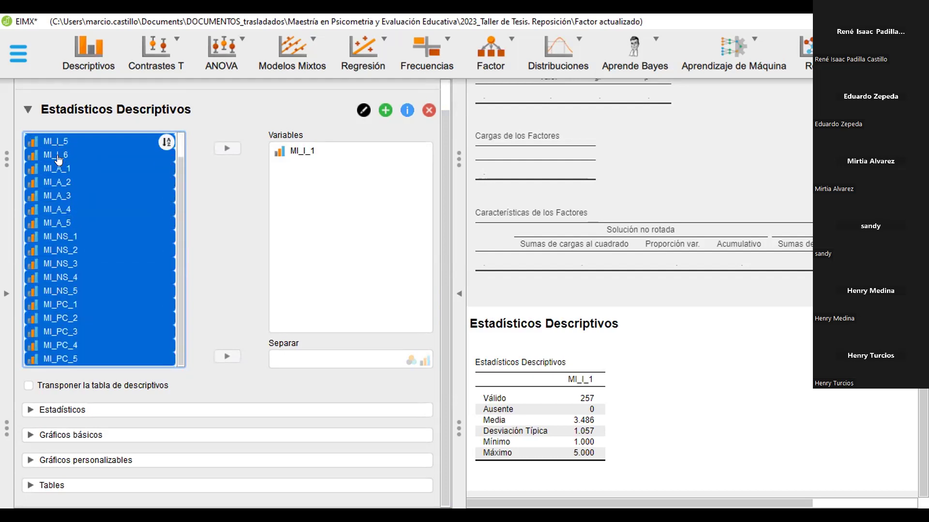
pyautogui.click(233, 151)
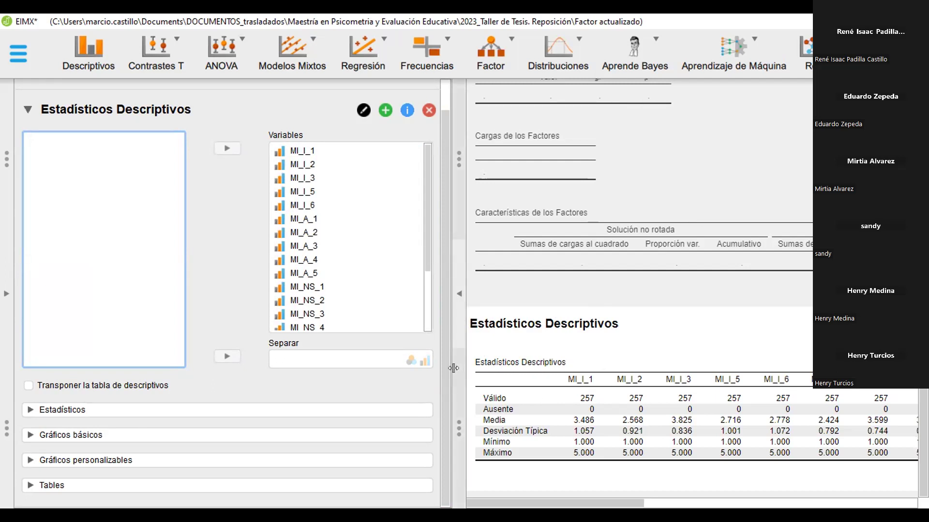
pyautogui.click(28, 386)
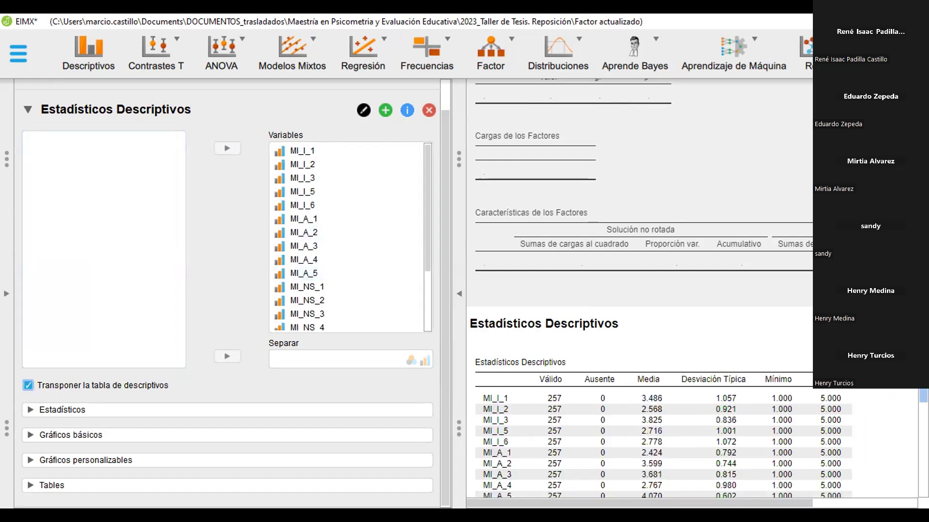